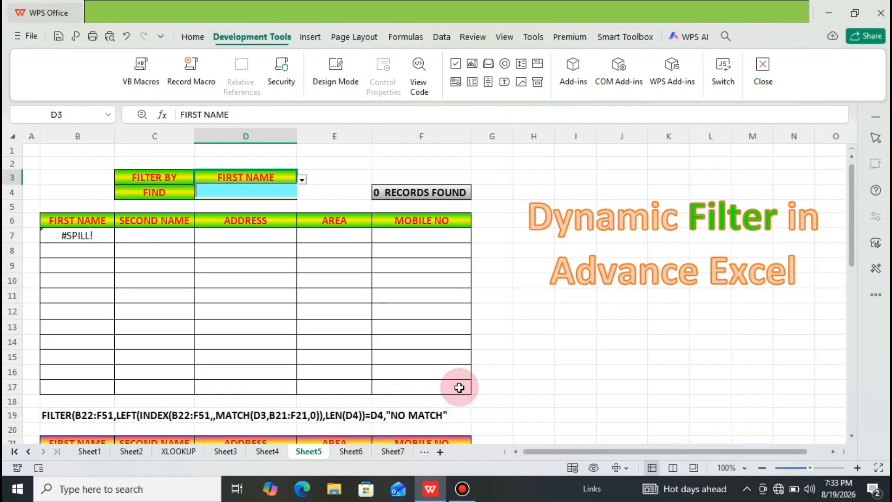
Step: Examine the source records table below the filter area on Sheet5, from its header row down to the last record
left_click(294, 380)
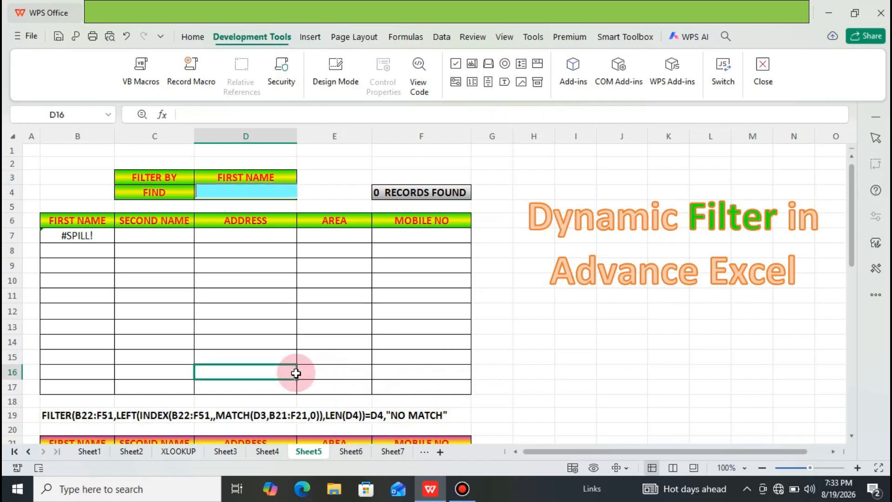
key("Down")
key("Down")
key("Down")
key("Down")
key("Down")
key("Down")
key("Down")
key("Down")
key("Down")
key("Down")
key("Down")
key("Down")
key("Down")
key("Down")
key("Down")
key("Down")
key("Down")
key("Down")
key("Down")
key("Down")
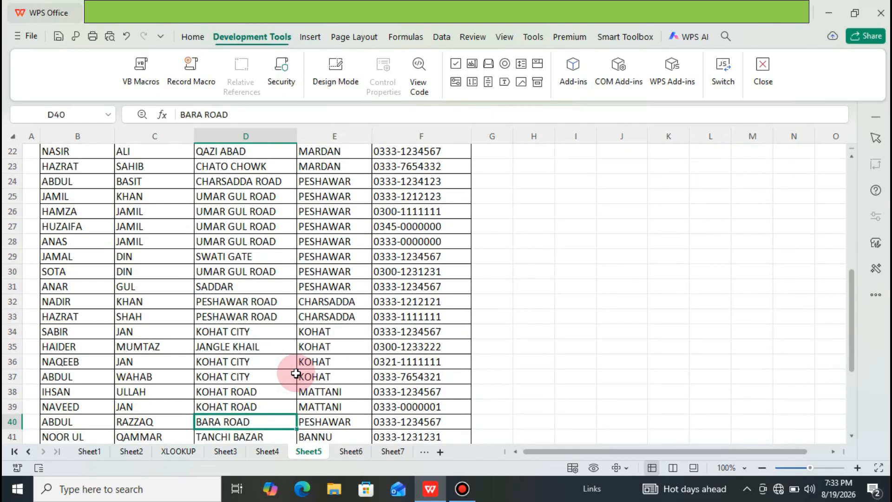
key("Down")
key("Down")
key("Down")
key("Down")
key("Down")
key("Down")
key("Down")
key("Down")
key("Down")
key("Down")
key("Down")
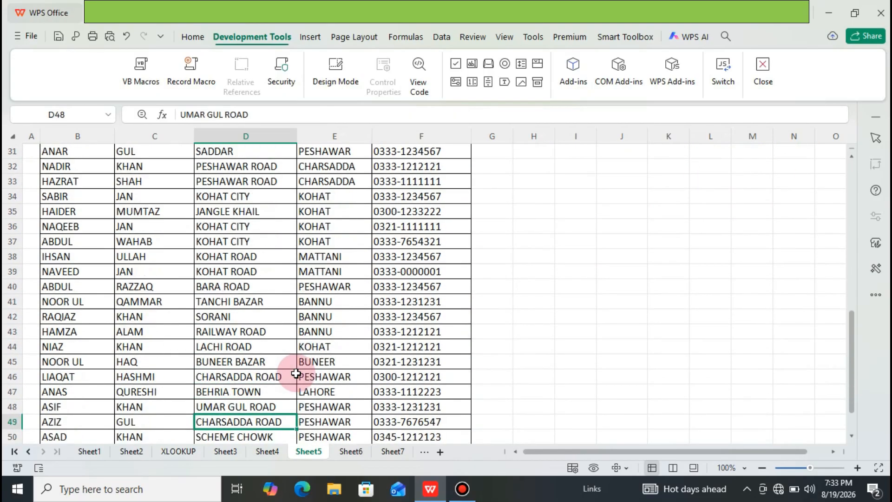
key("Up")
key("Up")
key("Up")
key("Up")
key("Up")
key("Up")
key("Up")
key("Up")
key("Up")
key("Up")
key("Up")
key("Up")
key("Up")
key("Up")
key("Up")
key("Up")
key("Up")
key("Up")
key("Up")
key("Up")
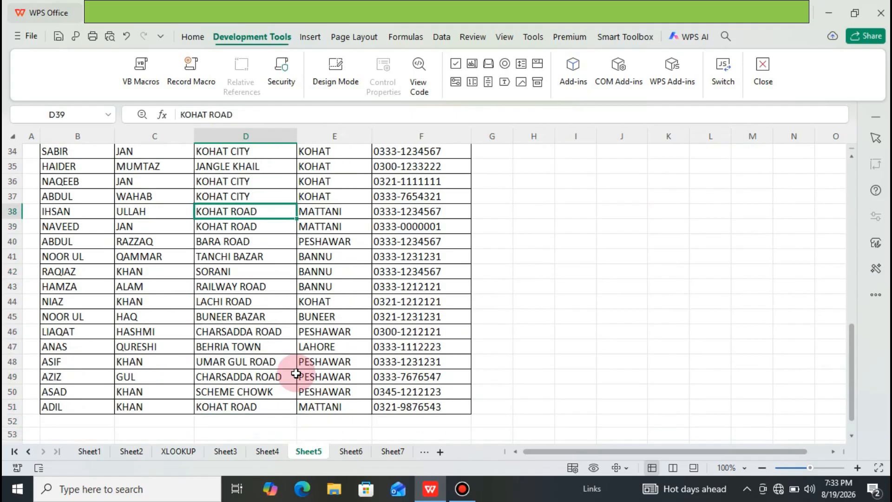
key("Up")
key("Up")
key("Up")
key("Up")
key("Up")
key("Up")
key("Up")
key("Up")
key("Up")
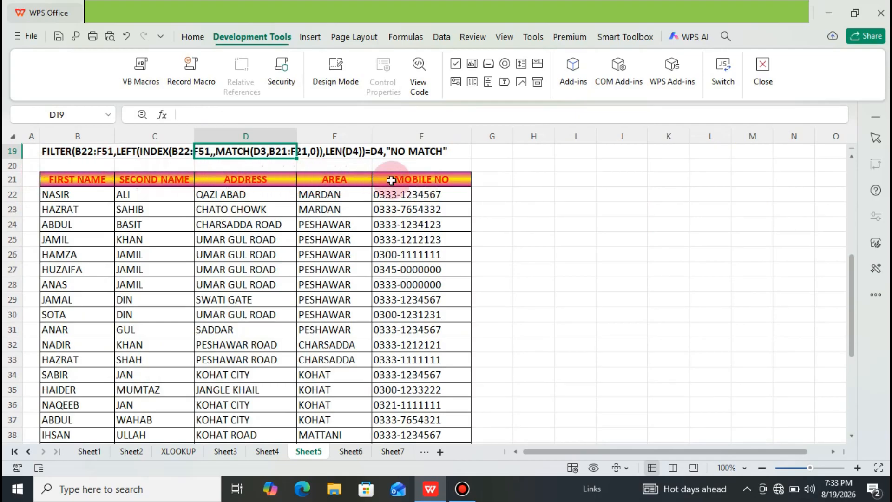
left_click(179, 166)
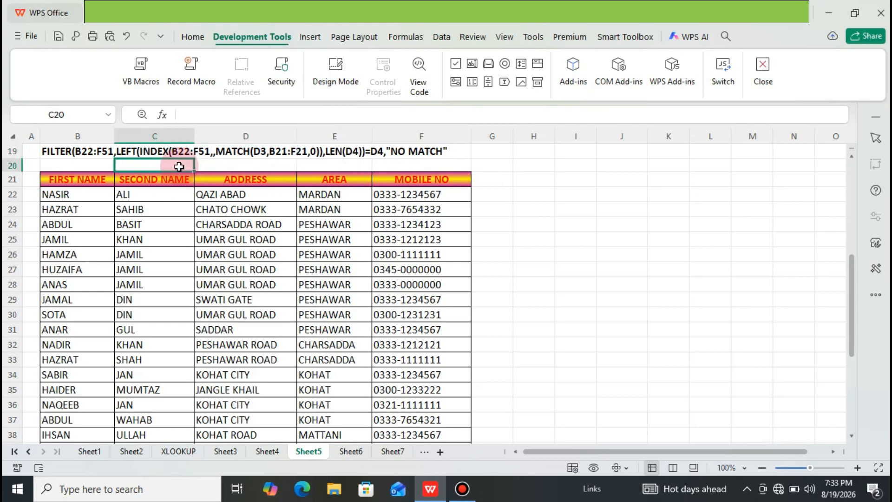
key("Up")
key("Up")
key("Up")
key("Up")
key("Up")
key("Up")
key("Up")
key("Up")
key("Up")
key("Up")
key("Up")
key("Up")
key("Up")
key("Up")
key("Up")
key("Up")
key("Up")
key("Up")
key("Up")
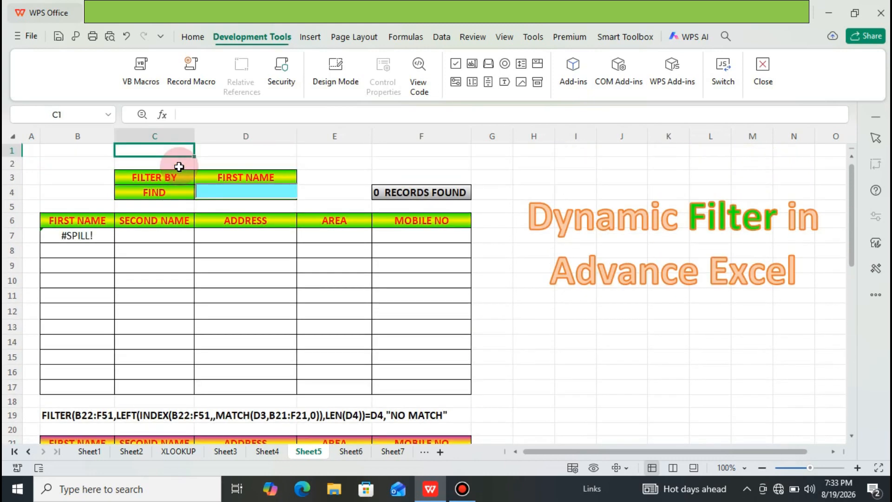
left_click(179, 166)
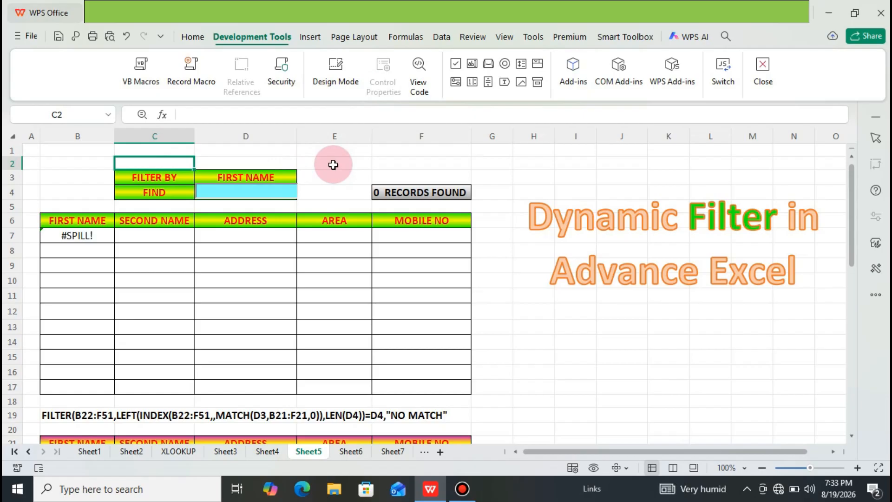
Step: Filter the records by FIRST NAME with the find text "JAM", and apply the same text to SECOND NAME
left_click(291, 178)
left_click(302, 181)
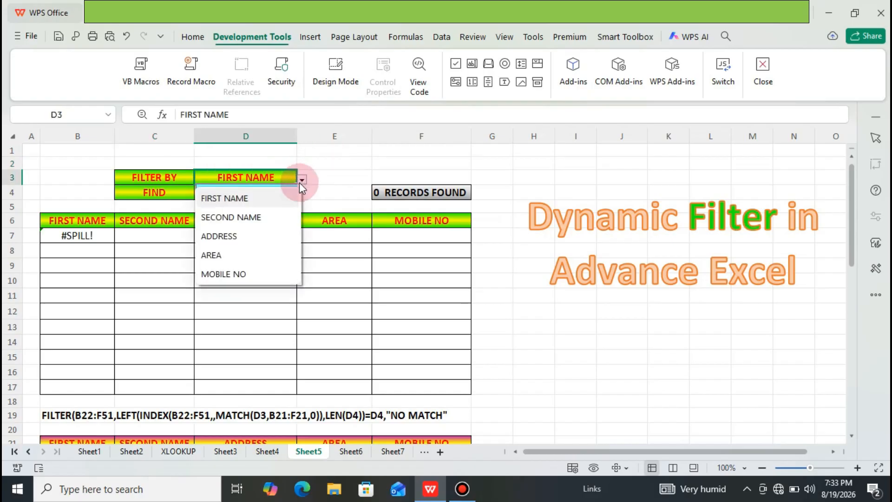
left_click(255, 199)
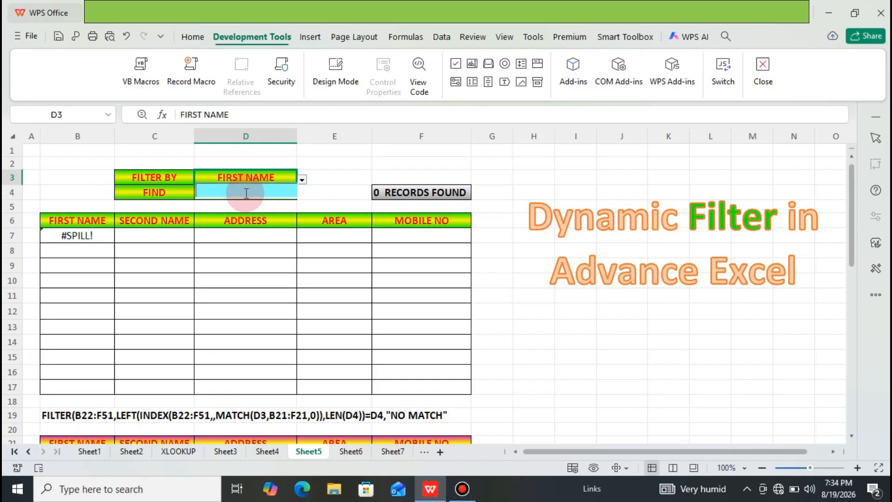
type("J")
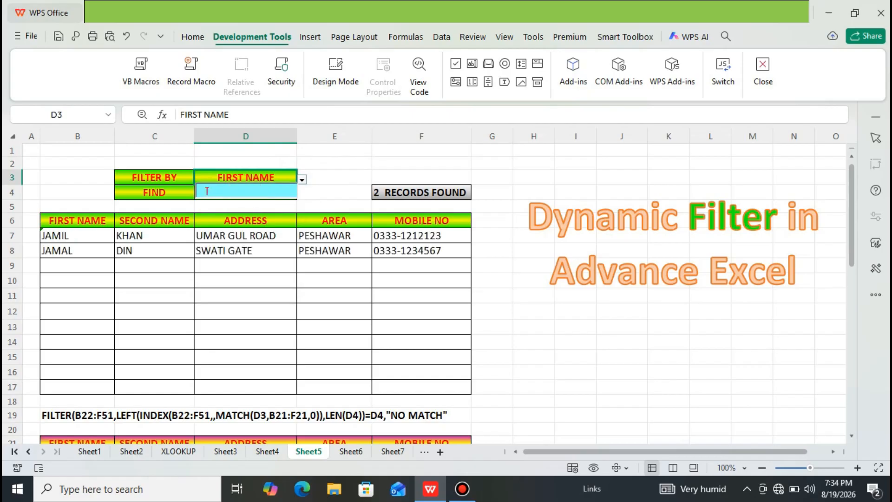
type("AM")
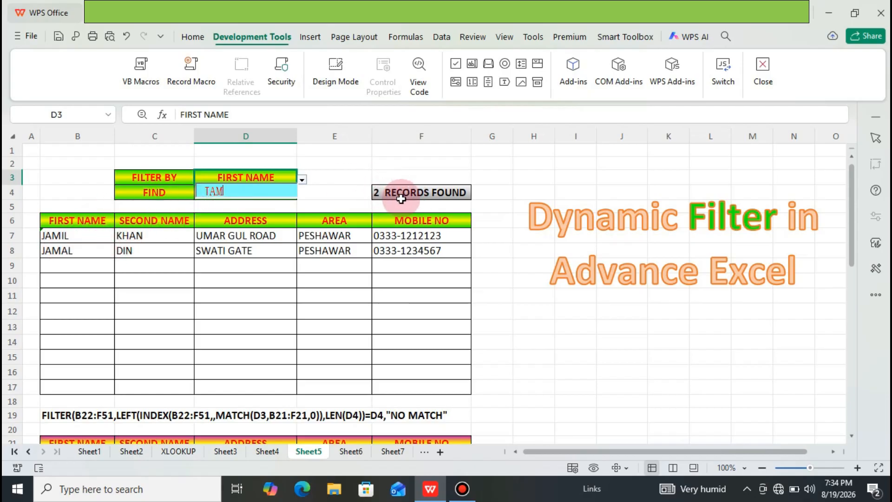
left_click(302, 181)
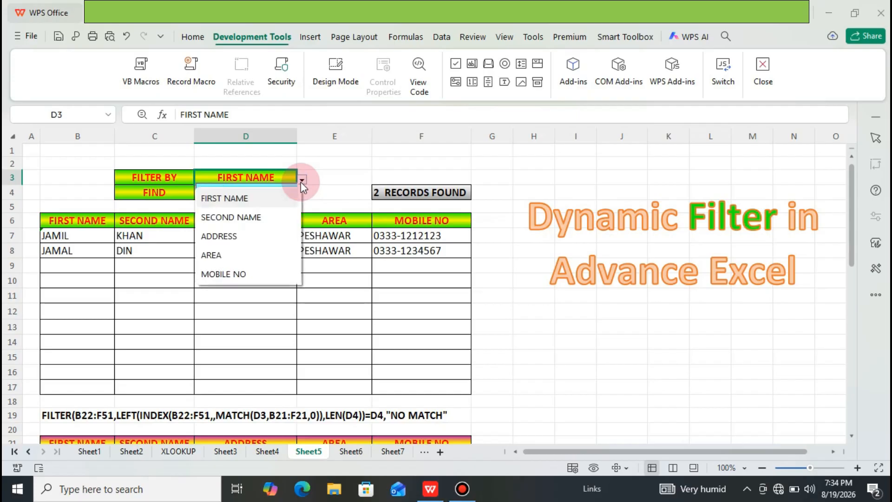
left_click(256, 217)
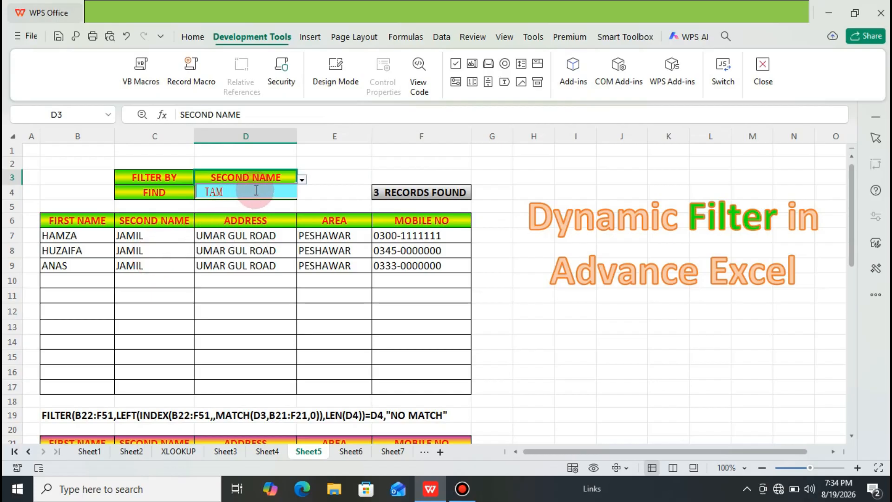
Step: Set the filter field to ADDRESS and replace the find text with "CH"
left_click(303, 180)
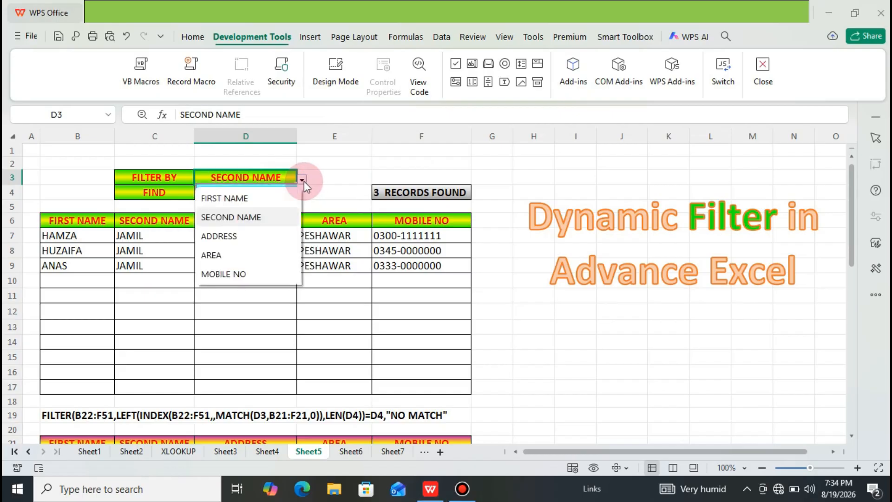
left_click(261, 236)
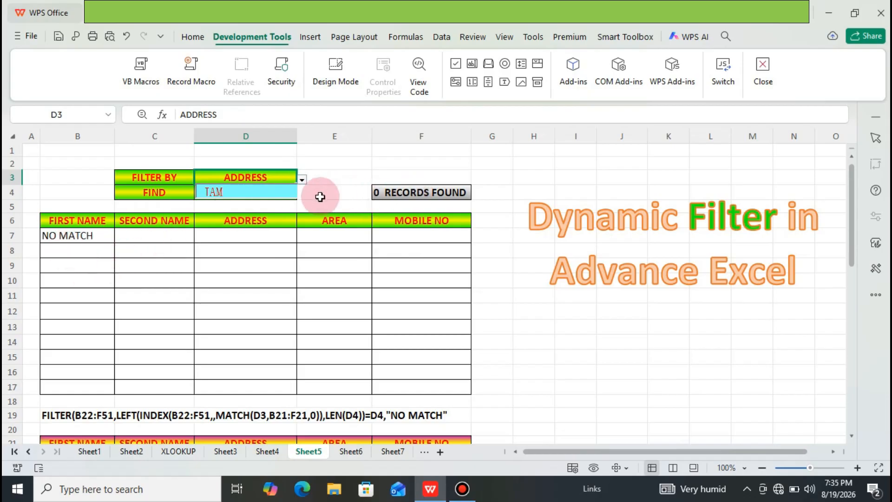
left_click(255, 194)
key("BackSpace")
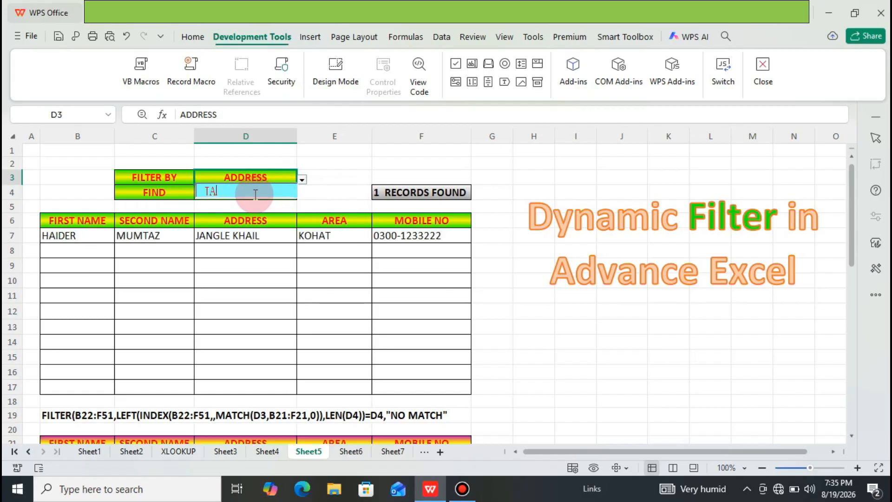
key("BackSpace")
key("BackSpace")
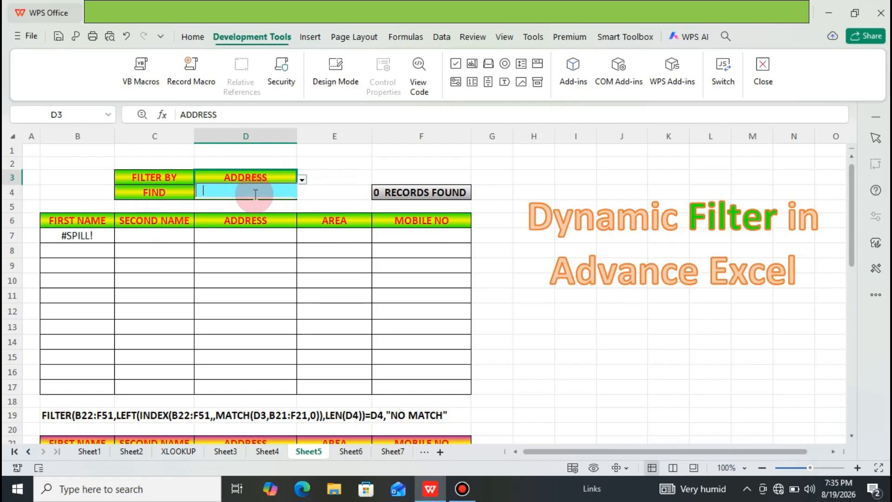
type("CH")
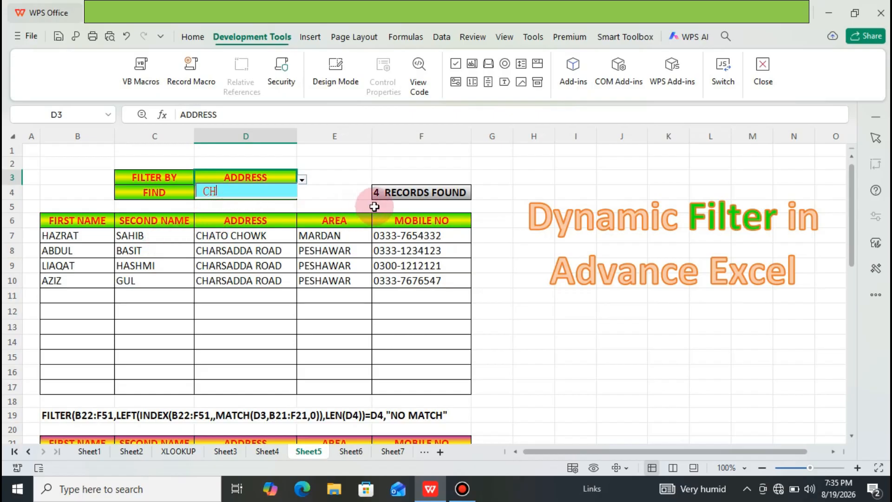
Step: Set the filter field to AREA and replace the find text with "K"
left_click(302, 181)
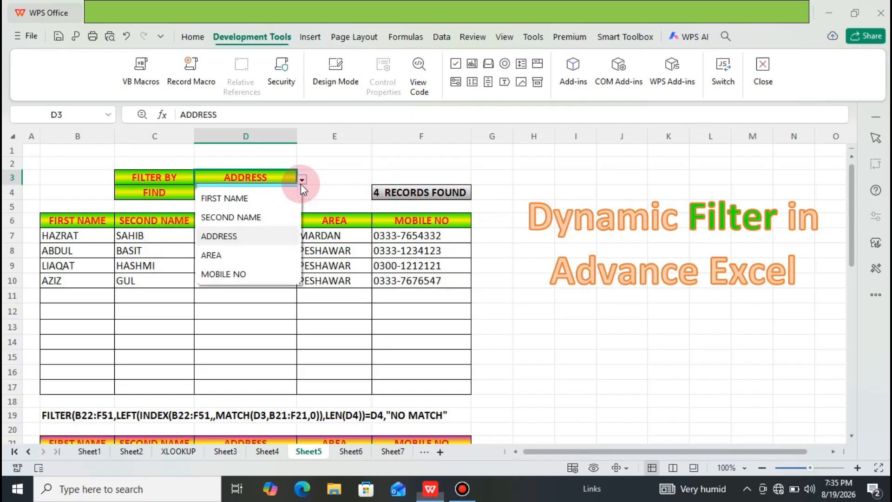
left_click(238, 256)
left_click(229, 193)
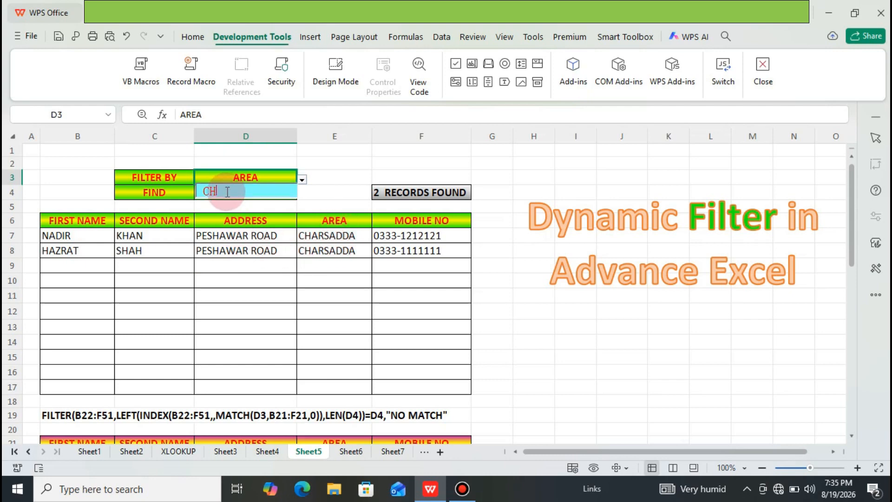
key("BackSpace")
key("BackSpace")
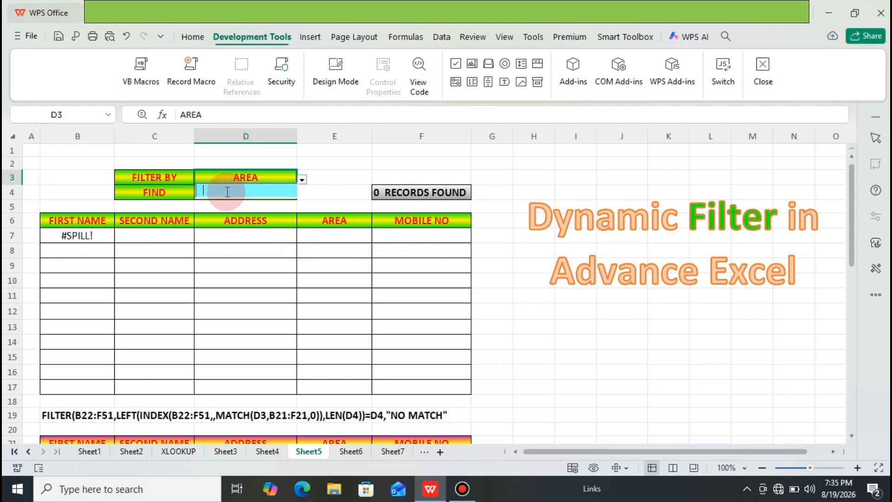
type("K")
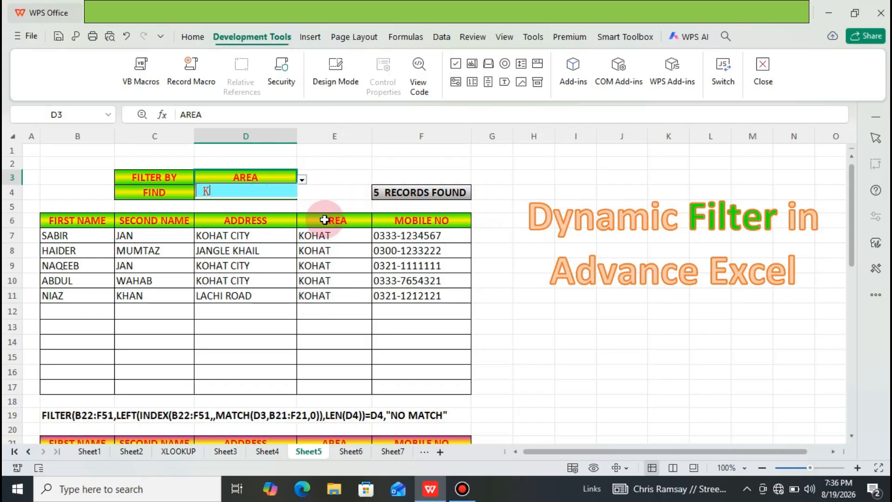
Step: Search the AREA field for the prefixes "MA", "MAR" and "MAT" in turn
key("BackSpace")
type("MA")
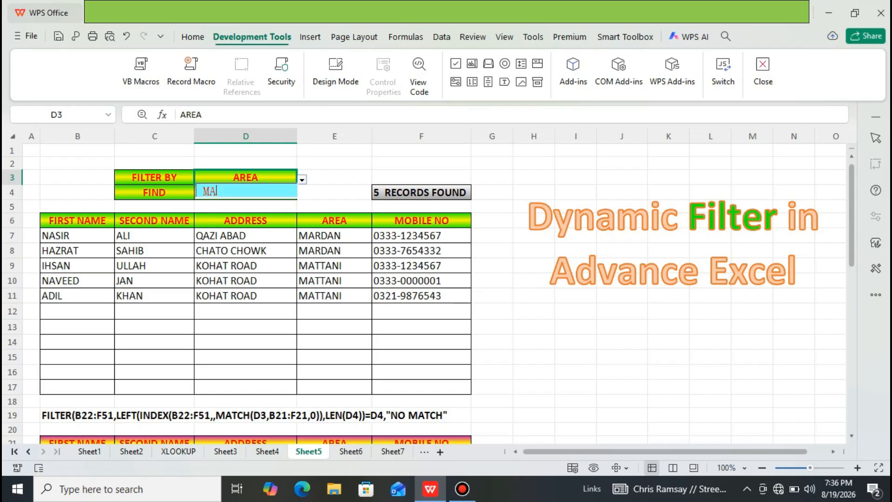
type("R")
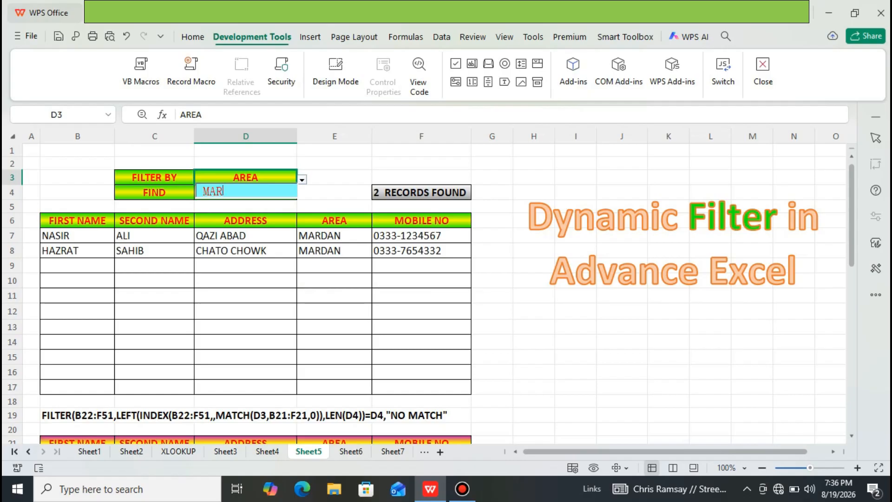
key("BackSpace")
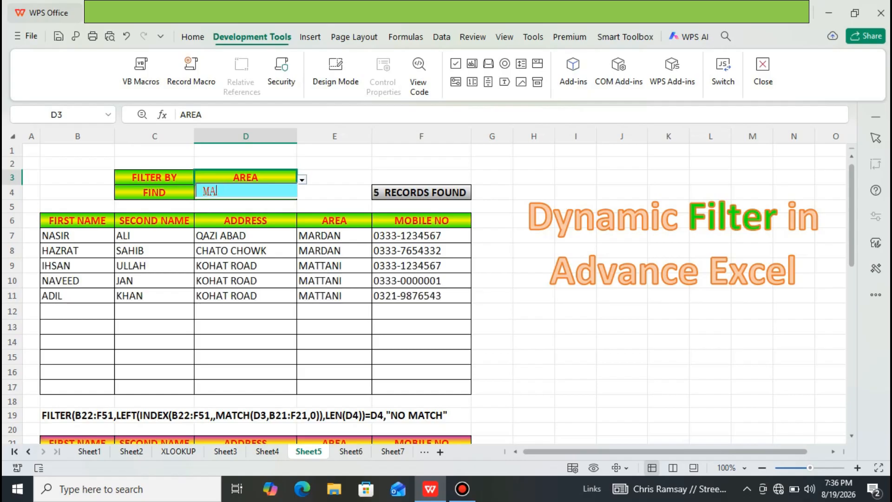
type("T")
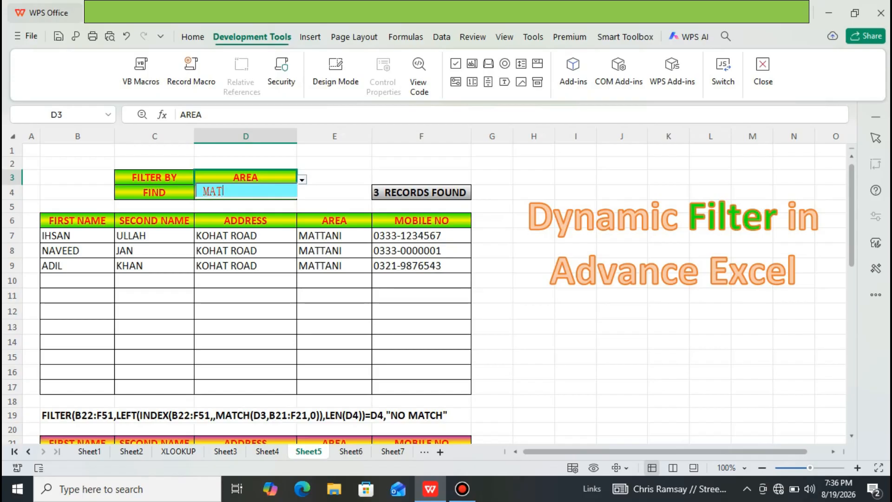
Step: Clear the find text, set the filter field to MOBILE NO and search for numbers starting with 0300
key("BackSpace")
key("BackSpace")
key("BackSpace")
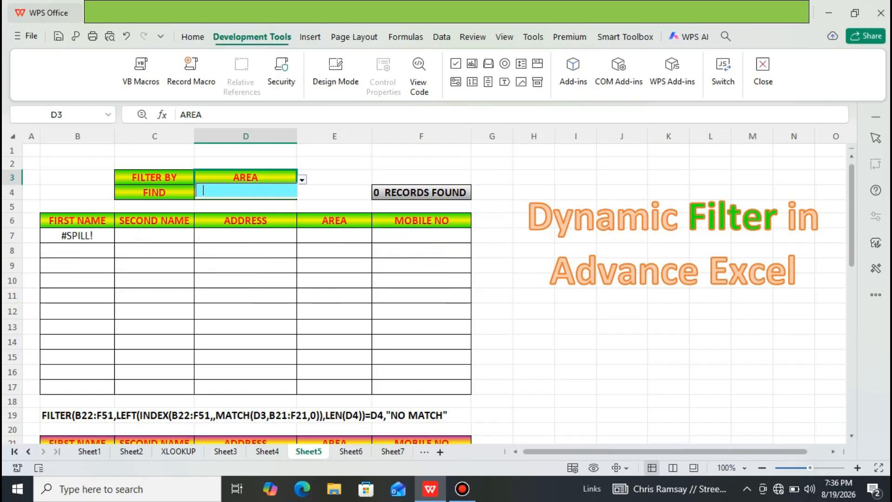
left_click(302, 180)
left_click(223, 275)
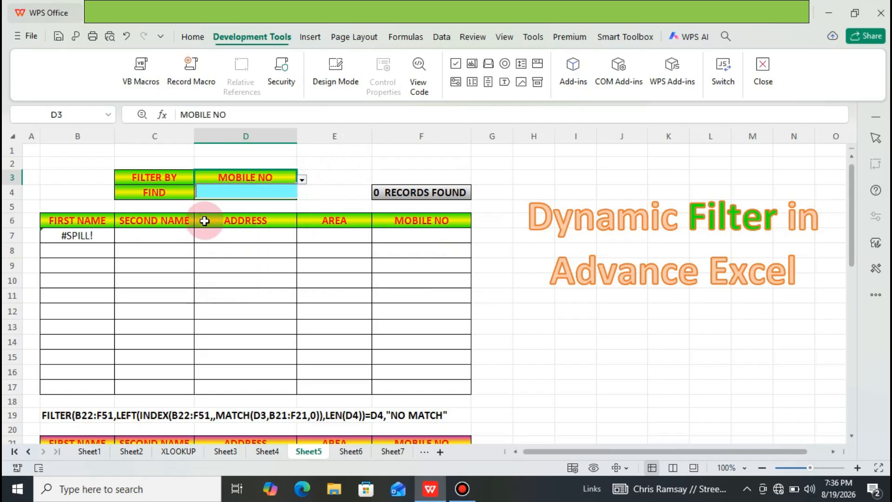
left_click(226, 193)
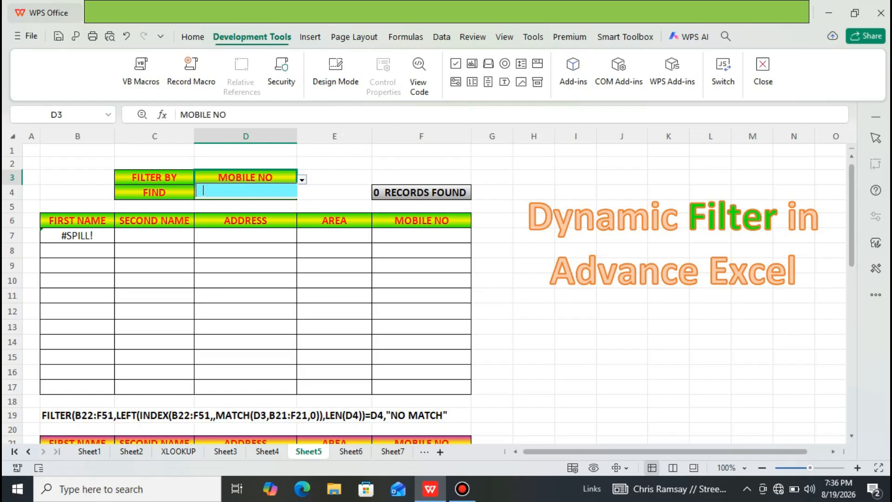
type("0300")
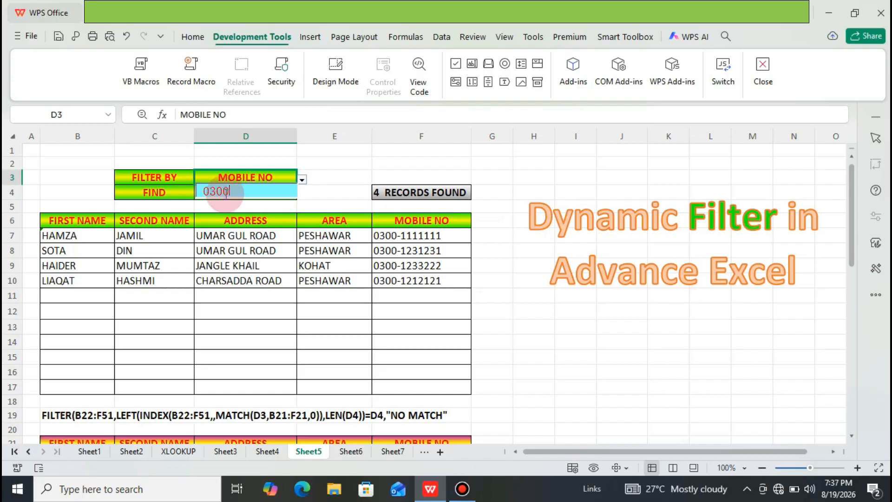
Step: Clear the find text and switch to Sheet7, selecting a cell in its empty results table
key("BackSpace")
key("BackSpace")
key("BackSpace")
key("BackSpace")
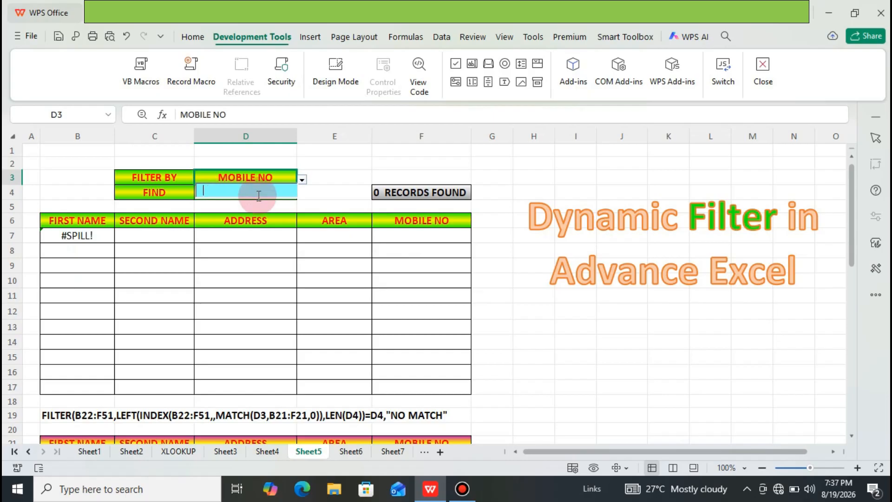
left_click(400, 452)
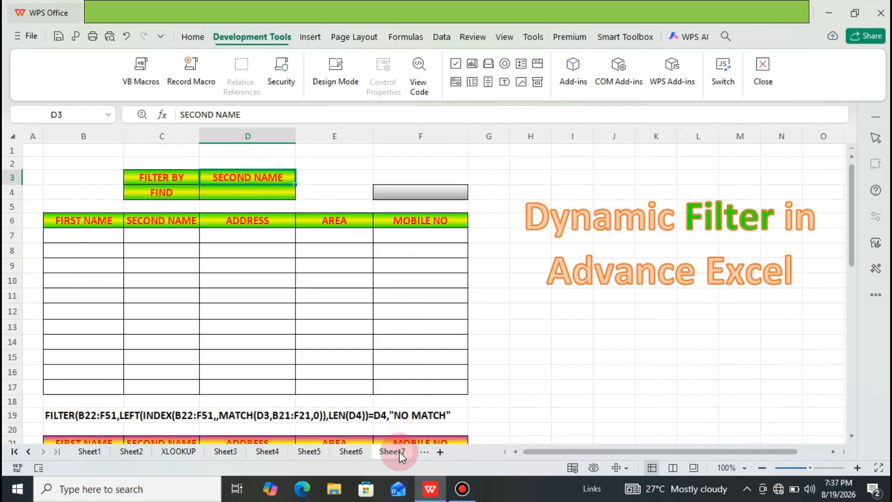
left_click(265, 296)
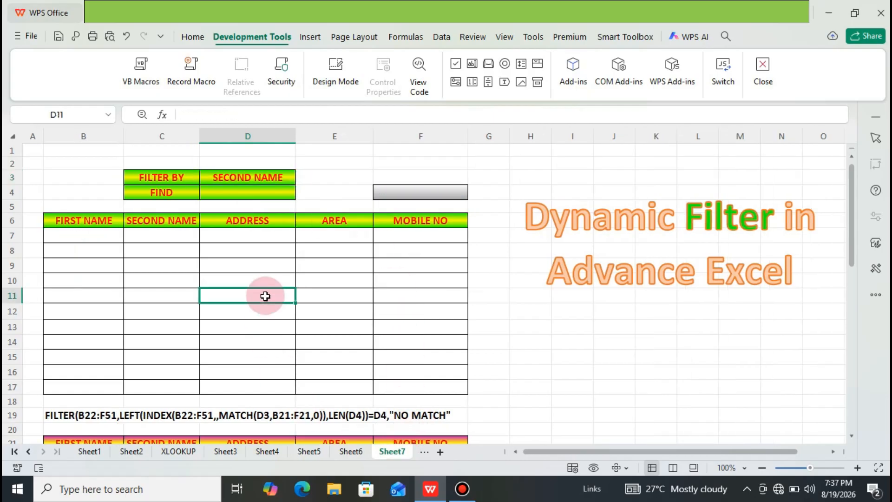
key("Up")
key("Up")
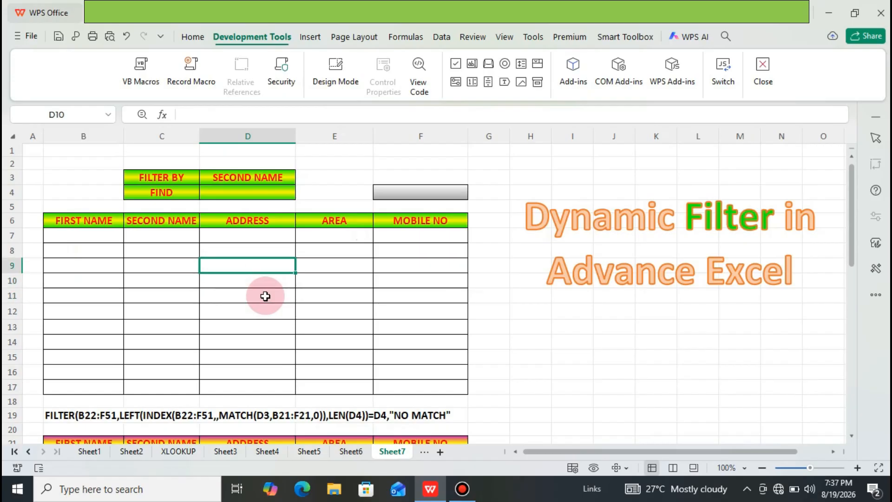
Step: Look through the full list of source records below the results table on Sheet7, down to its last row
key("Down")
key("Down")
key("Down")
key("Down")
key("Down")
key("Down")
key("Down")
key("Down")
key("Down")
key("Down")
key("Down")
key("Down")
key("Down")
key("Down")
key("Down")
key("Down")
key("Down")
key("Down")
key("Down")
key("Down")
key("Down")
key("Down")
key("Down")
key("Down")
key("Down")
key("Down")
key("Down")
key("Down")
key("Down")
key("Down")
key("Down")
key("Down")
key("Down")
key("Down")
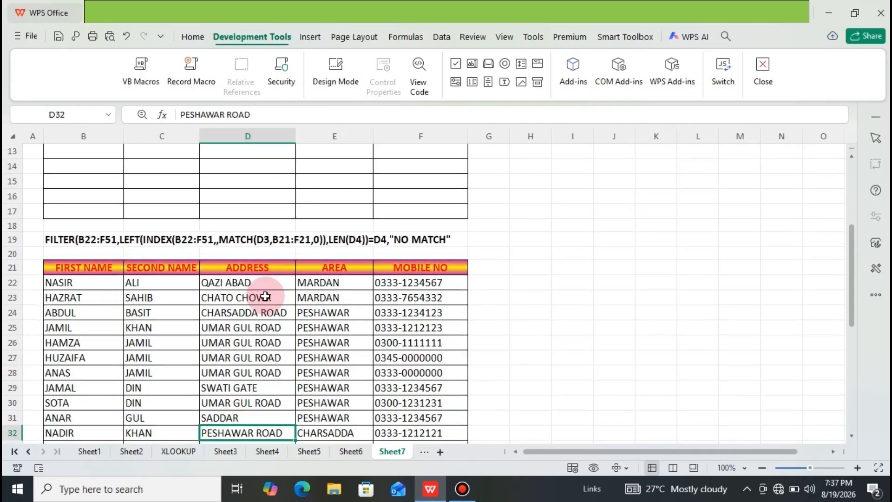
key("Down")
key("Down")
key("Down")
key("Down")
key("Down")
key("Down")
key("Down")
key("Down")
key("Down")
key("Down")
key("Down")
key("Down")
key("Down")
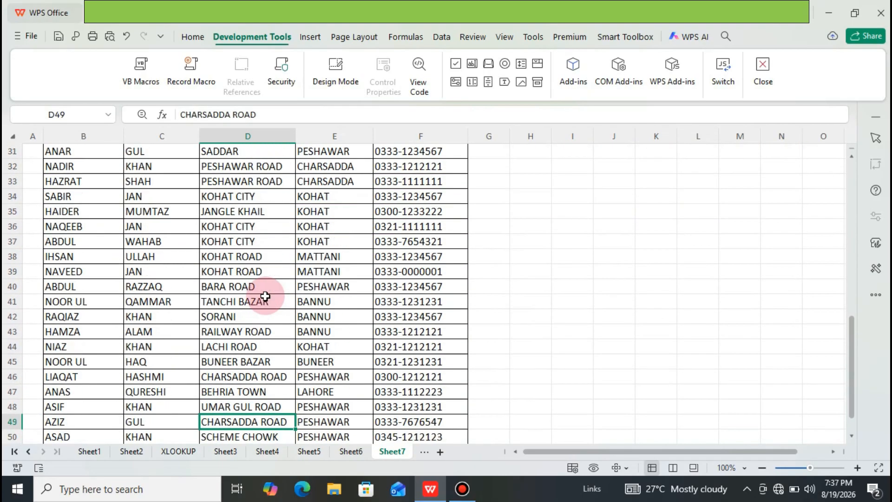
key("Up")
key("Up")
key("Up")
key("Up")
key("Up")
key("Up")
key("Up")
key("Up")
key("Up")
key("Up")
key("Up")
key("Up")
key("Up")
key("Up")
key("Up")
key("Up")
key("Up")
key("Up")
key("Up")
key("Up")
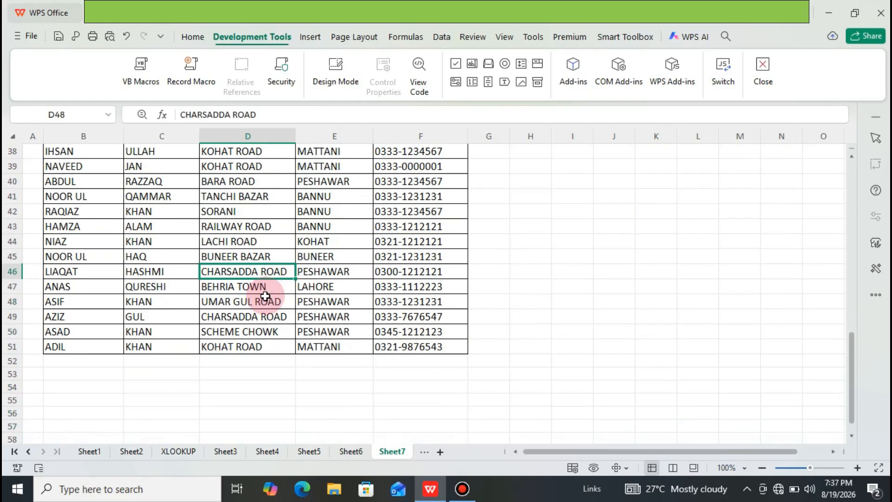
key("Up")
key("Up")
key("Up")
key("Up")
key("Up")
key("Up")
key("Up")
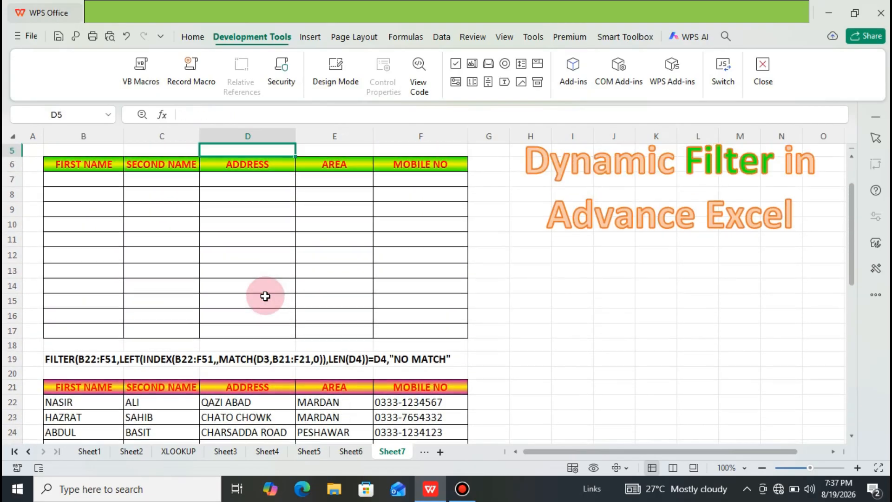
key("Down")
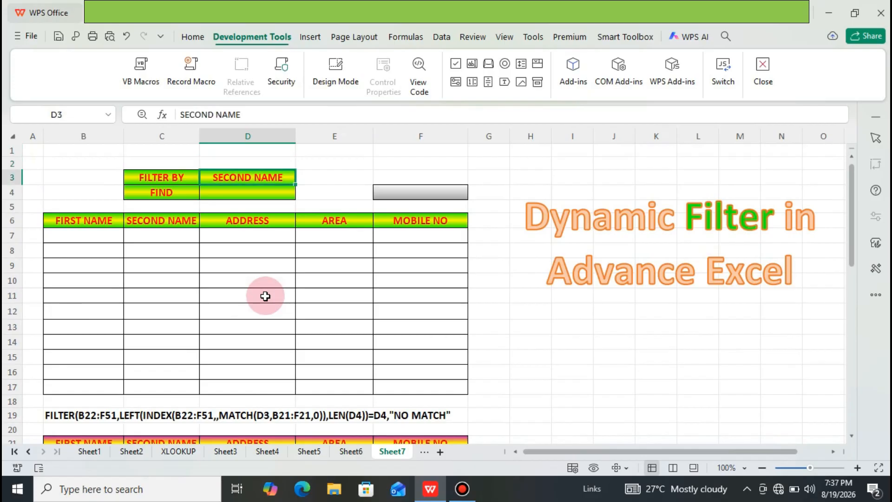
Step: Clear the contents of the FILTER BY cell D3
key("Up")
key("Down")
key("Delete")
key("Down")
key("Up")
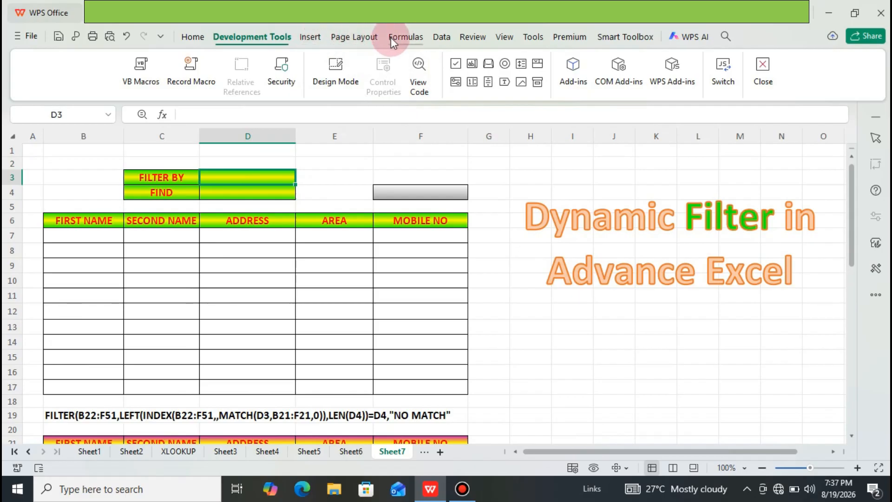
Step: Start a data validation rule for the FILTER BY cell D3 that allows a List
left_click(446, 37)
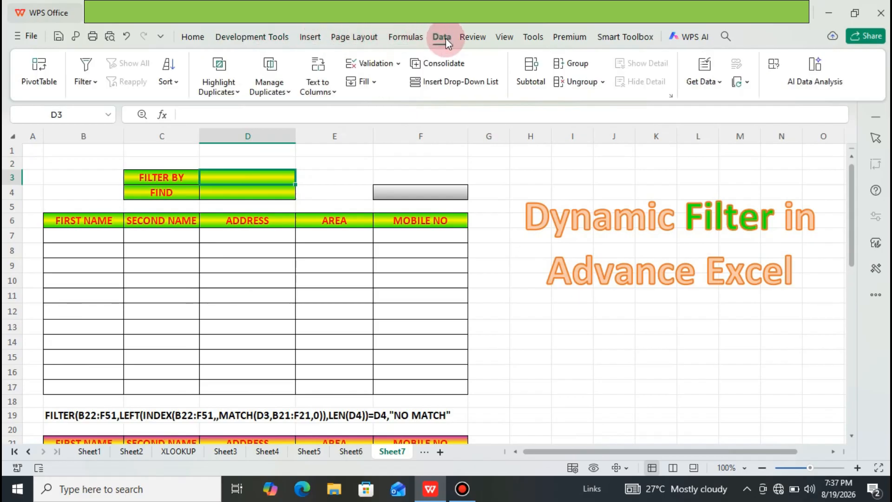
left_click(398, 68)
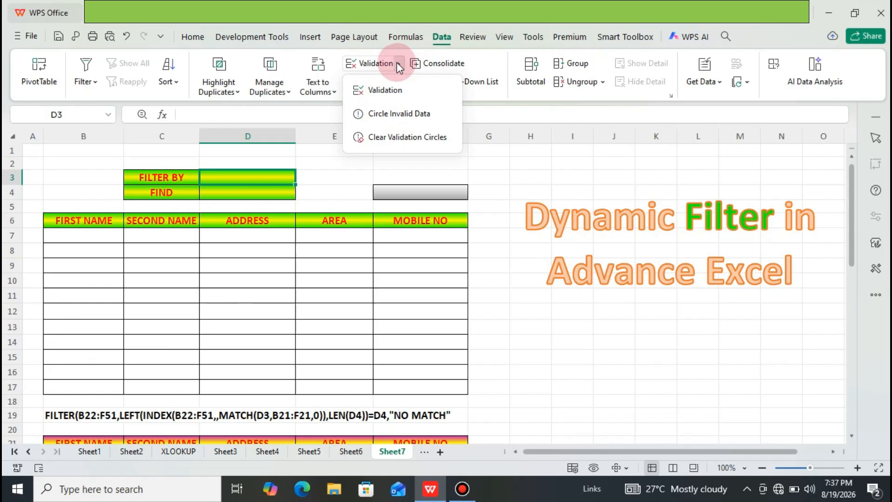
left_click(391, 87)
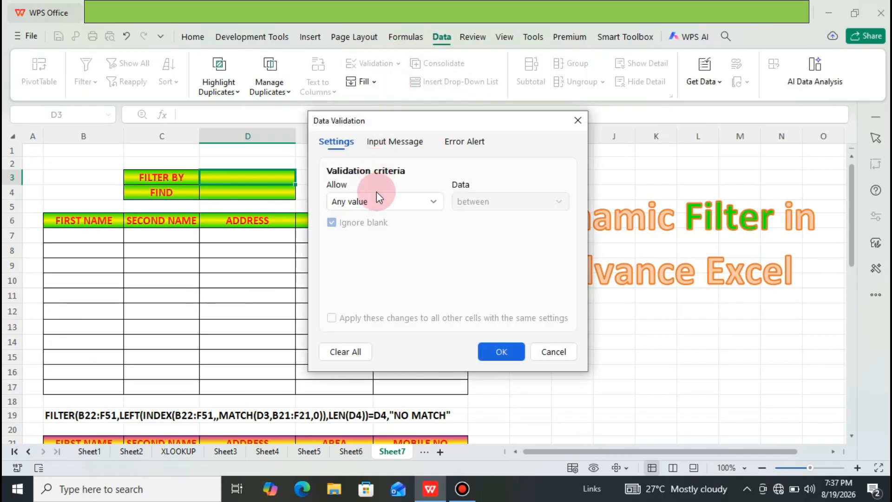
left_click(431, 199)
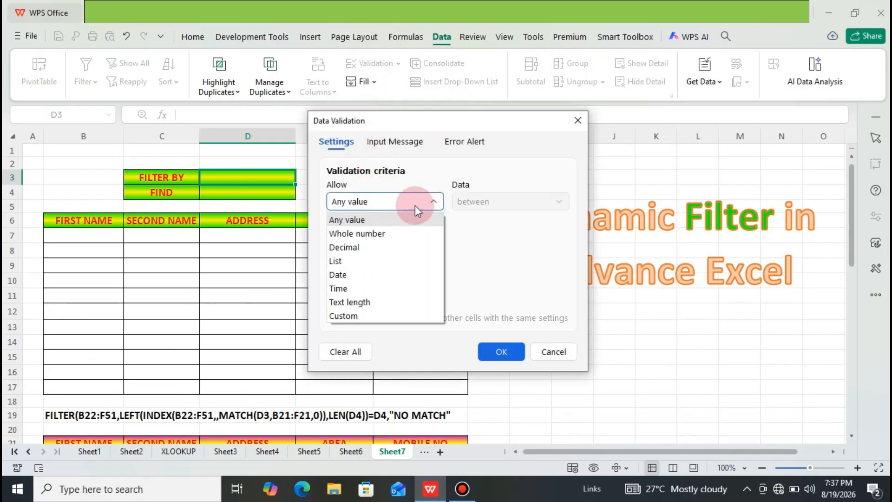
left_click(351, 263)
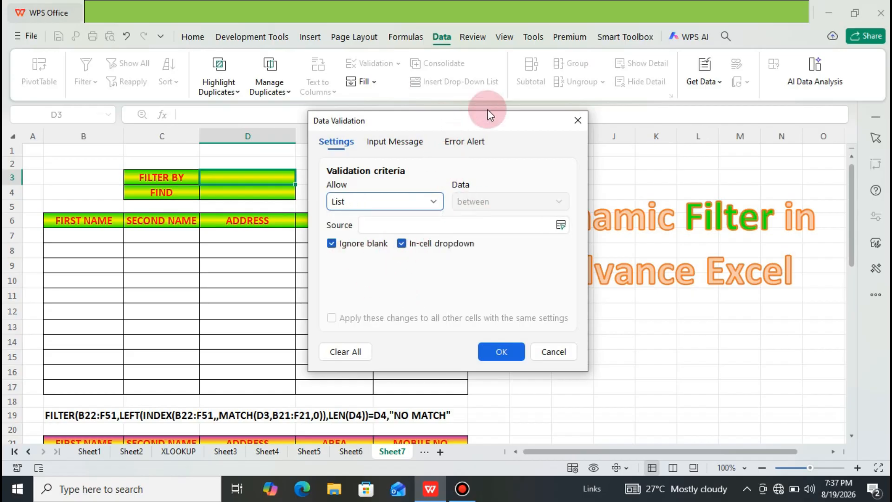
left_click_drag(487, 112, 662, 90)
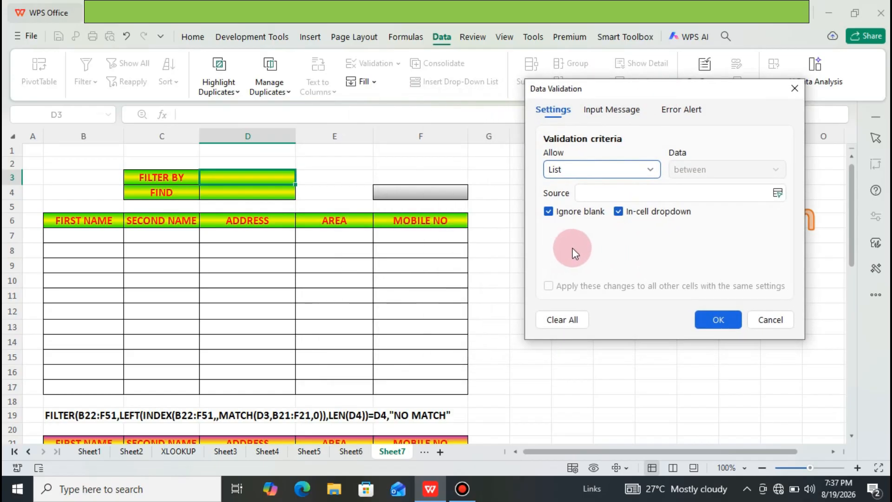
Step: Set the list source to the header cells $B$6:$F$6, apply the rule and check the options offered in D3
left_click(618, 192)
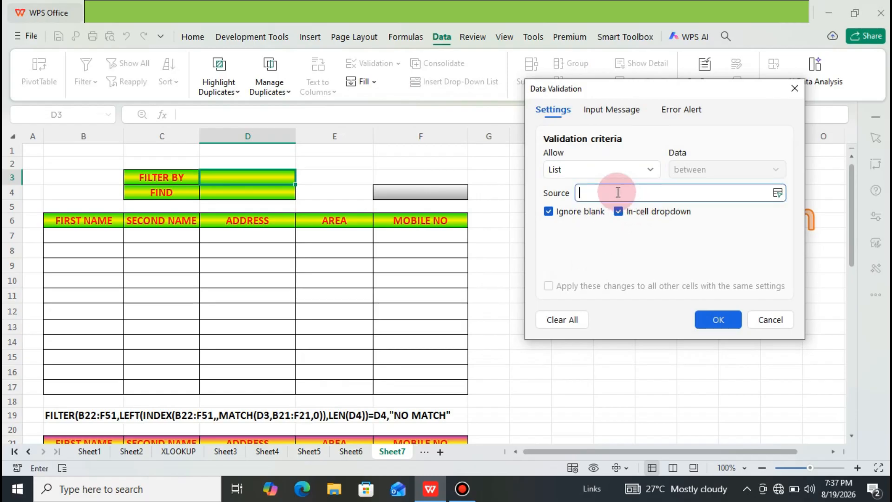
left_click(76, 219)
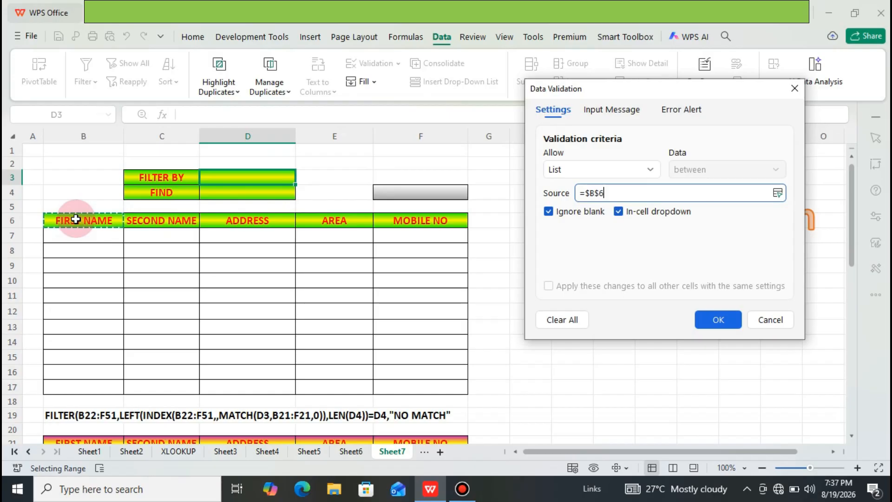
key("shift+Right")
key("shift+Right")
key("shift+Right")
key("shift+Right")
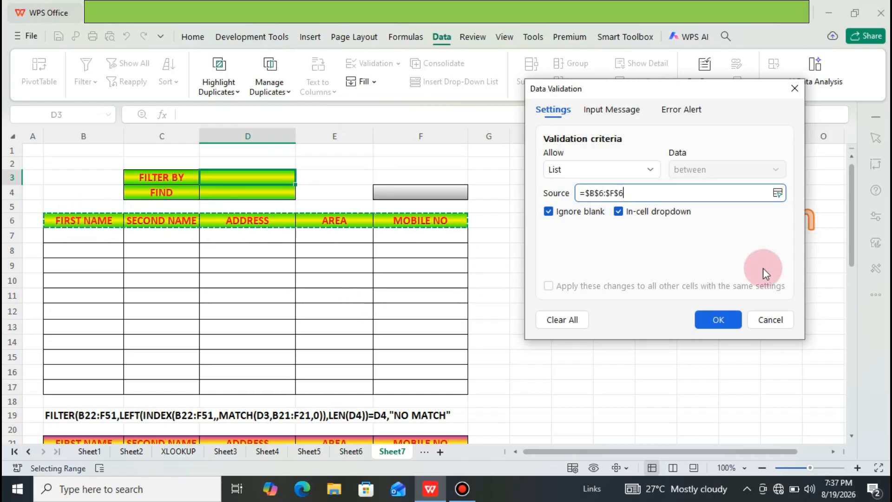
left_click(724, 321)
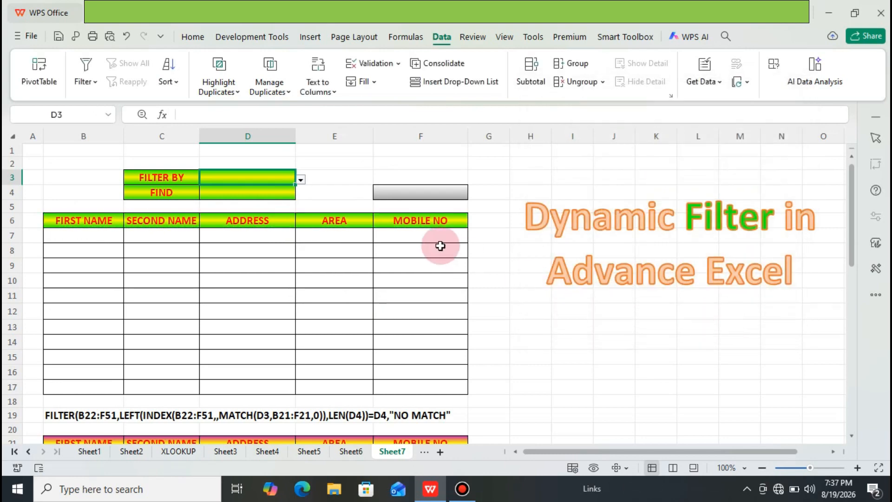
left_click(301, 179)
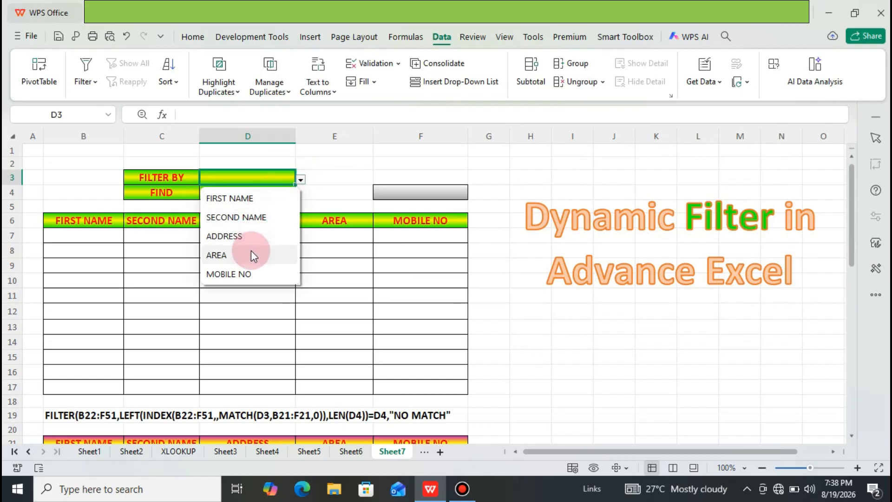
left_click(332, 181)
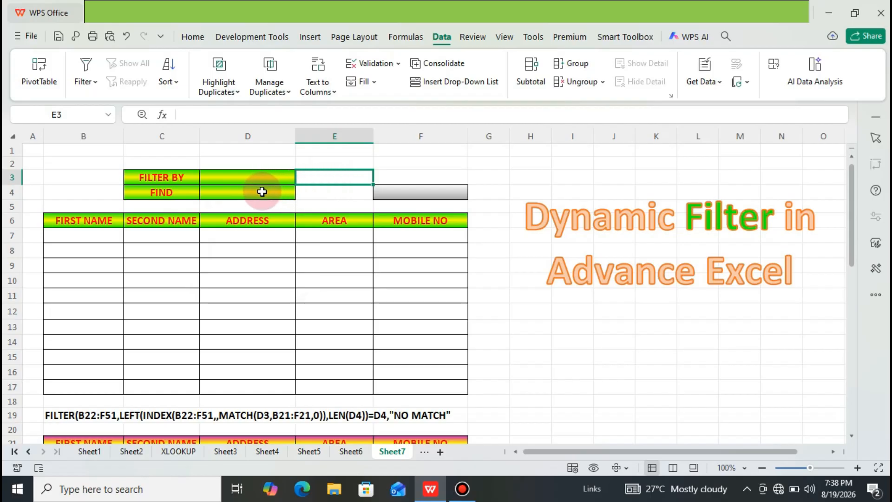
Step: Draw a text box control over the FIND cell D4 and exit Design Mode
left_click(262, 192)
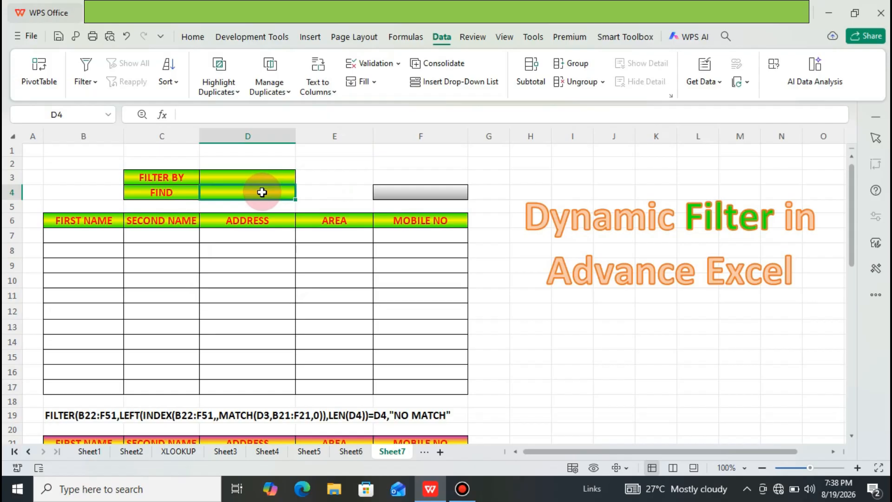
left_click(260, 36)
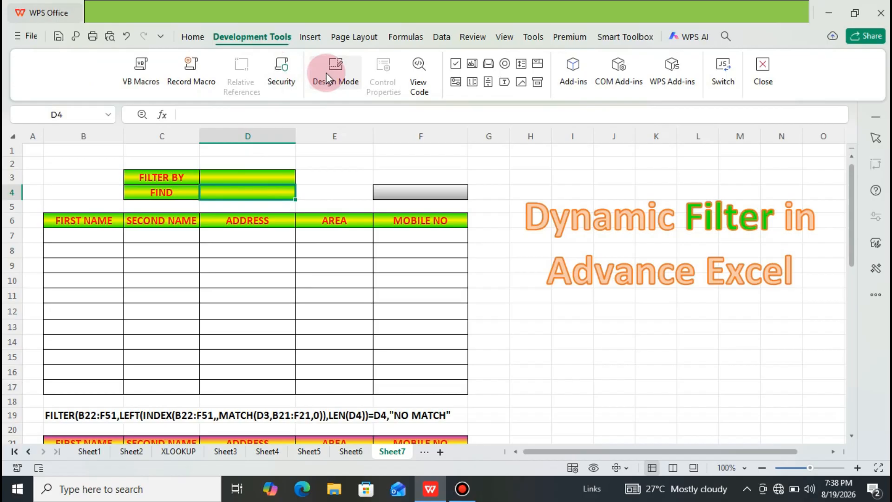
left_click(471, 64)
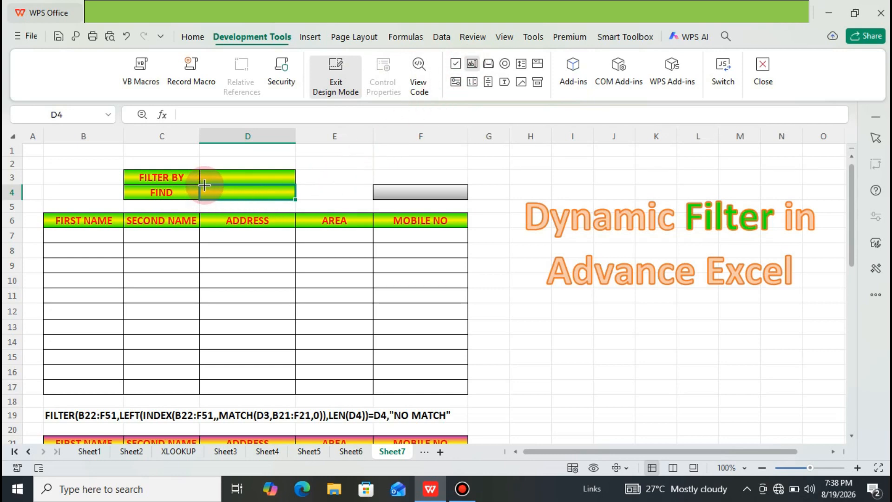
left_click_drag(203, 186, 296, 203)
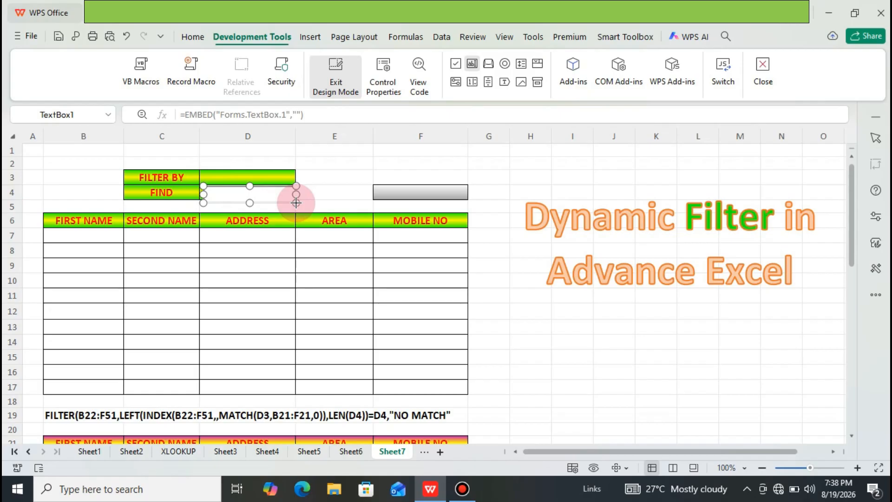
left_click(239, 193)
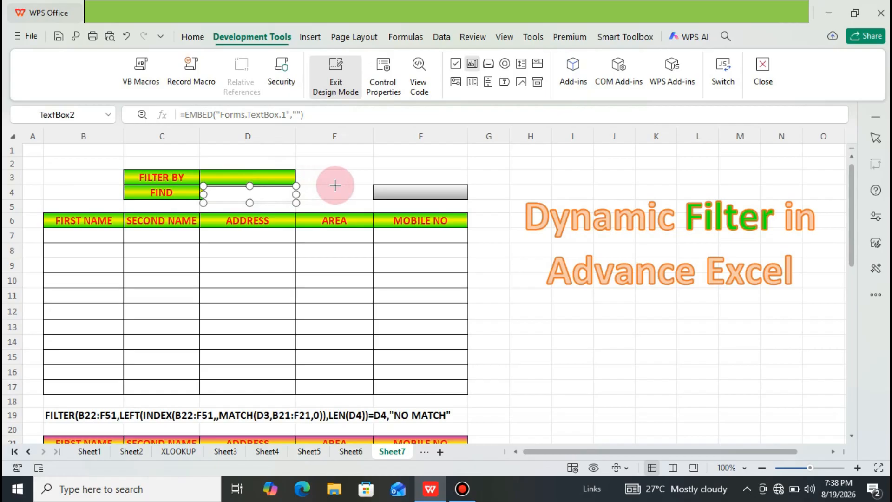
left_click(334, 156)
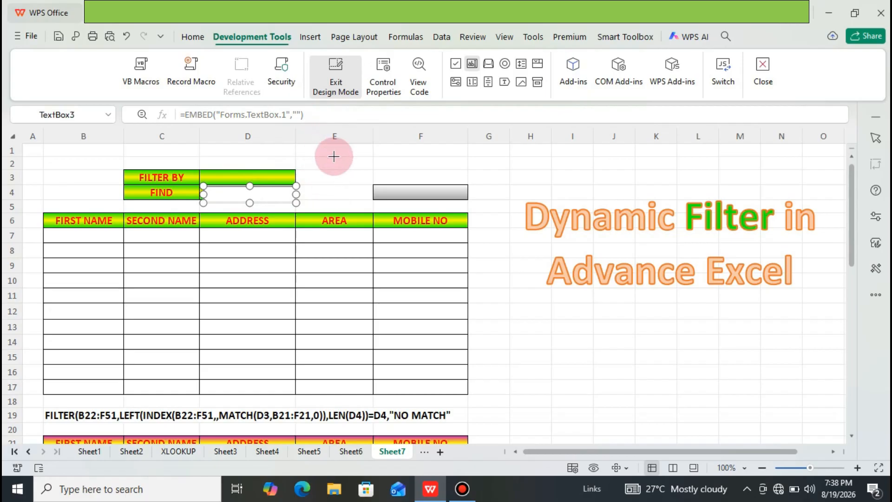
left_click(336, 82)
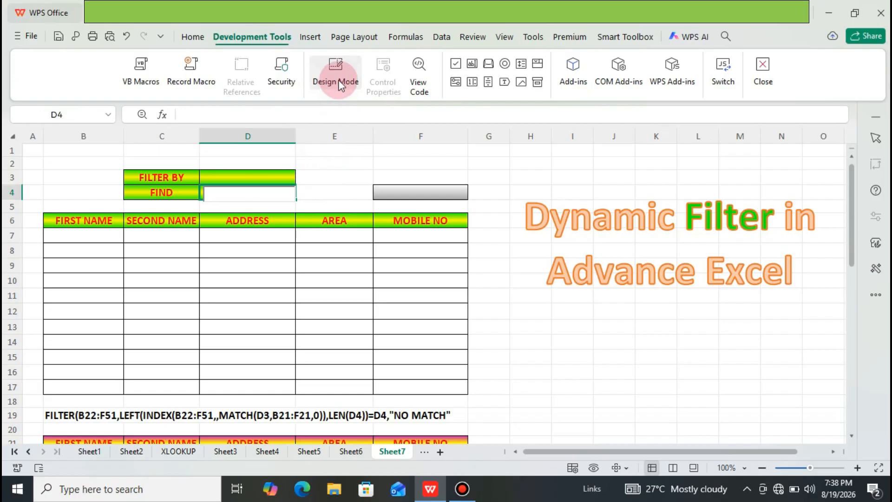
Step: Re-enter Design Mode, open the FIND text box's properties and set its BackColor to light cyan
left_click(340, 82)
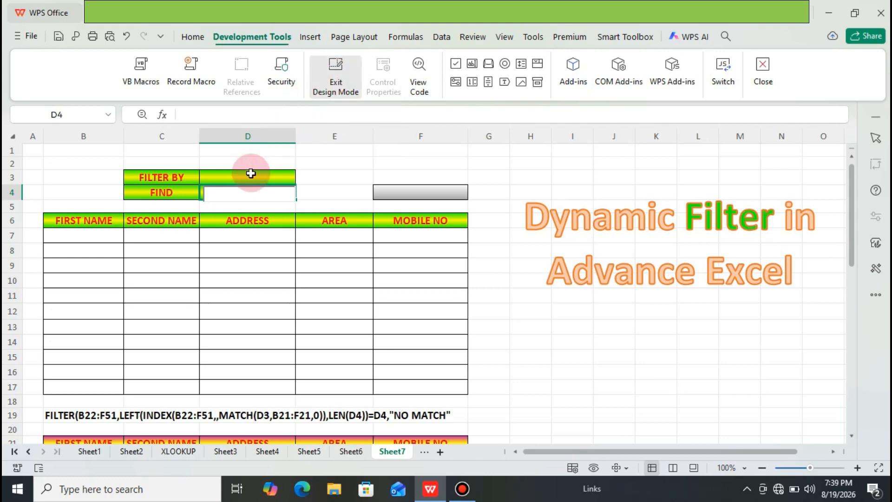
left_click(242, 193)
right_click(241, 193)
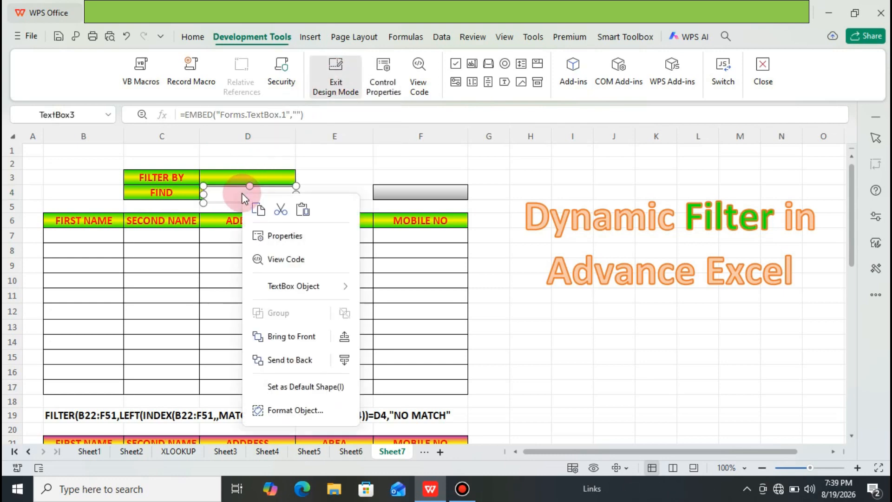
left_click(288, 237)
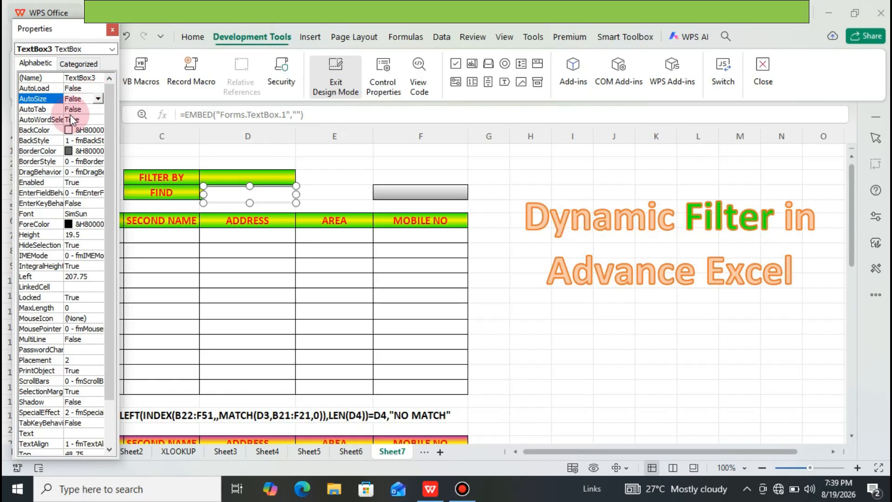
left_click(58, 132)
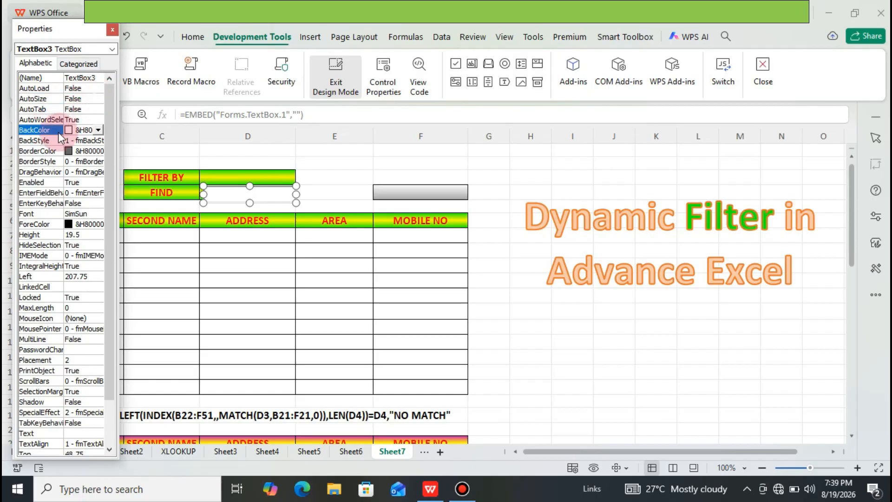
left_click(98, 130)
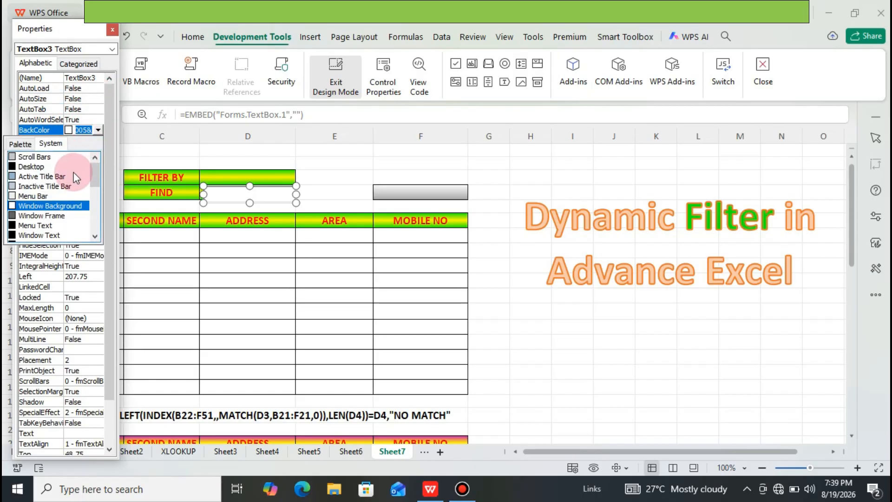
left_click(27, 145)
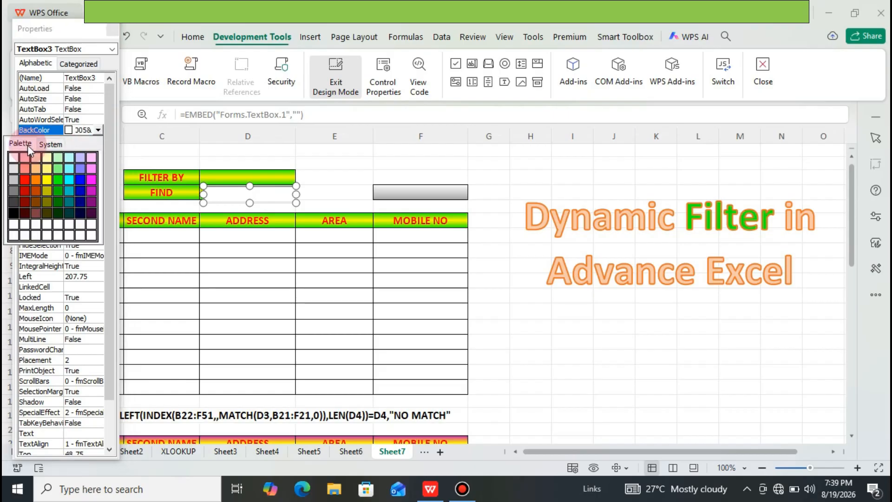
left_click(69, 168)
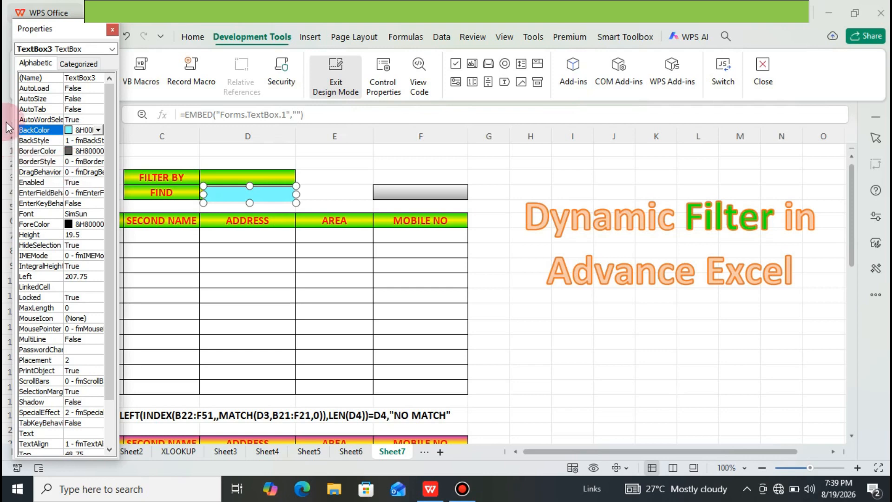
Step: Set the FIND text box's ForeColor to red
left_click(48, 225)
left_click(97, 224)
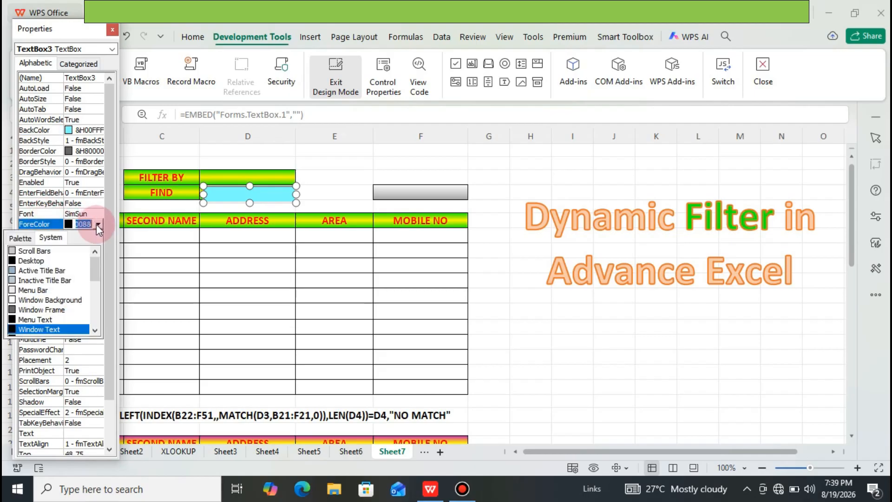
left_click(32, 238)
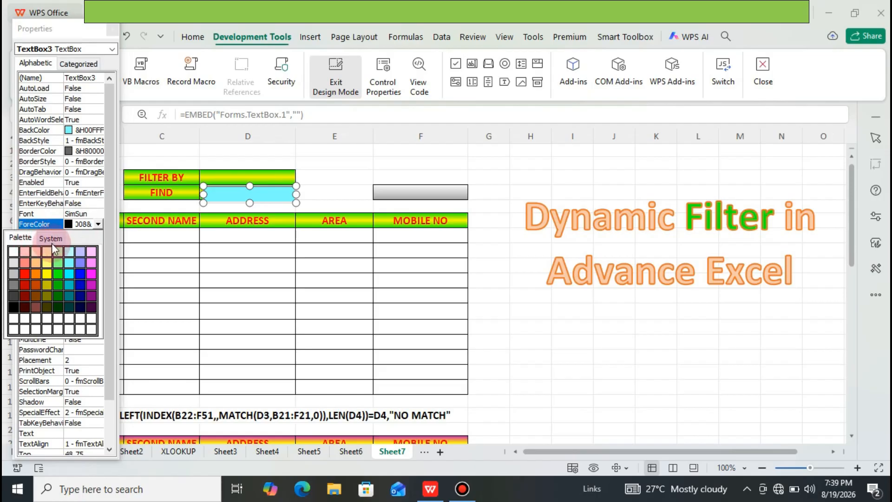
left_click(24, 276)
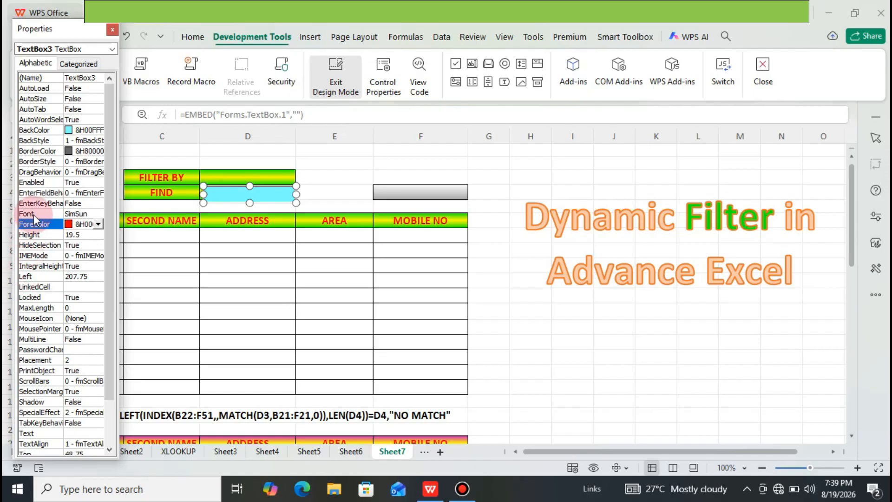
Step: Set the FIND text box's font size to 14
left_click(57, 213)
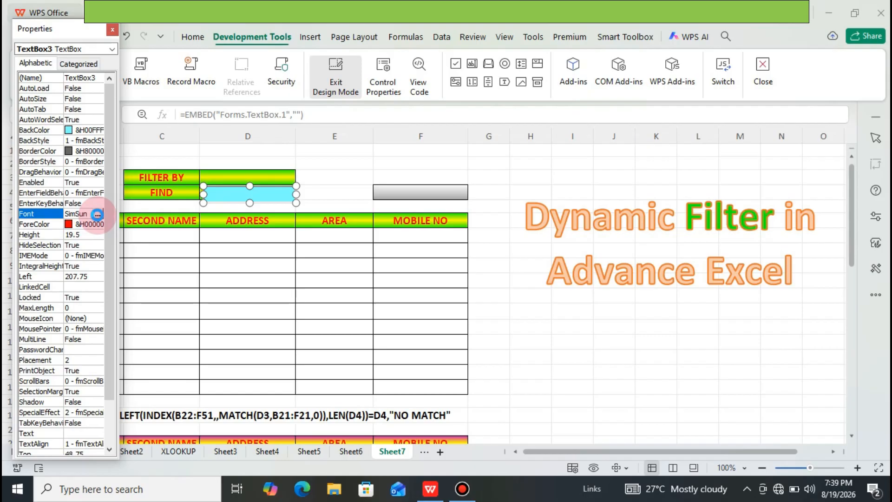
left_click(98, 215)
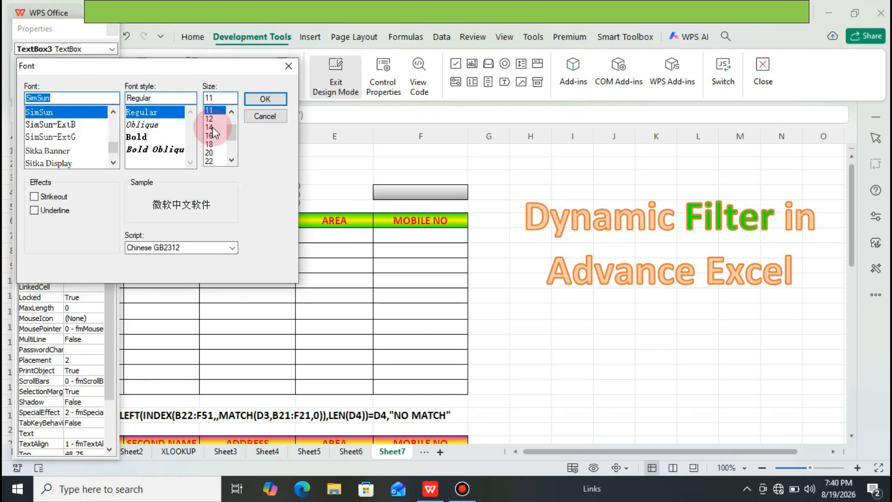
left_click(213, 127)
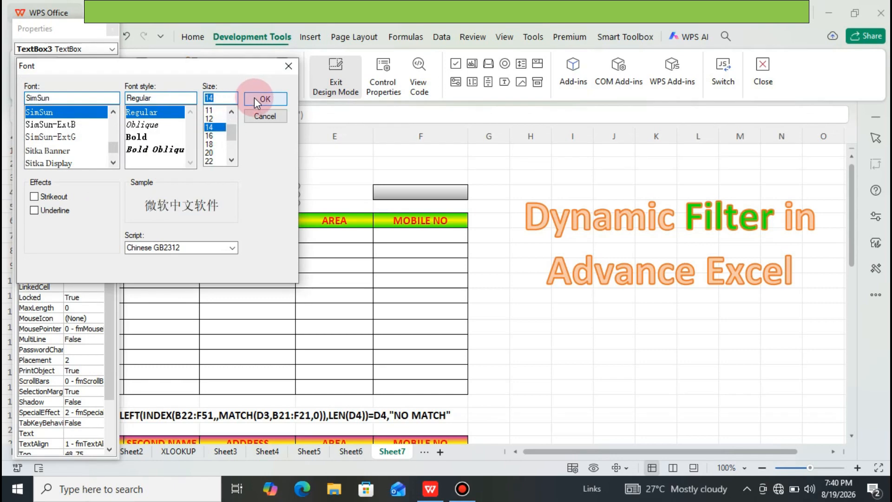
left_click(256, 99)
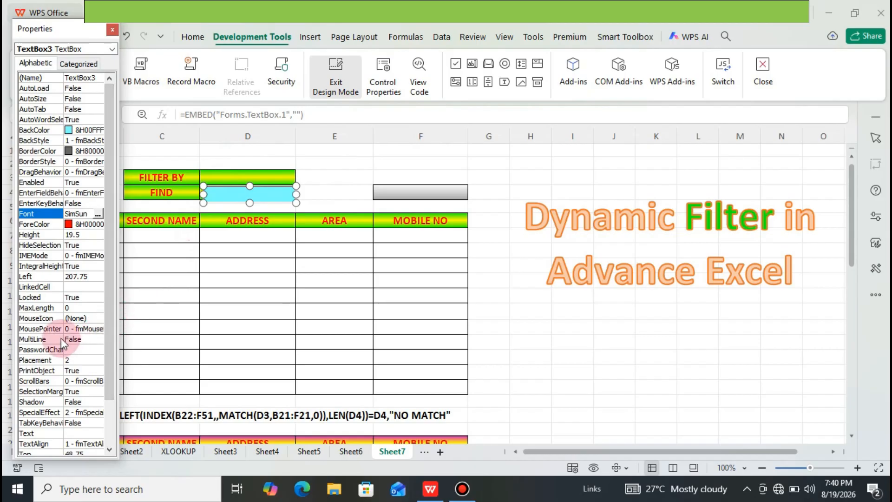
Step: Set the FIND text box's LinkedCell to D4 and close its properties
left_click(74, 286)
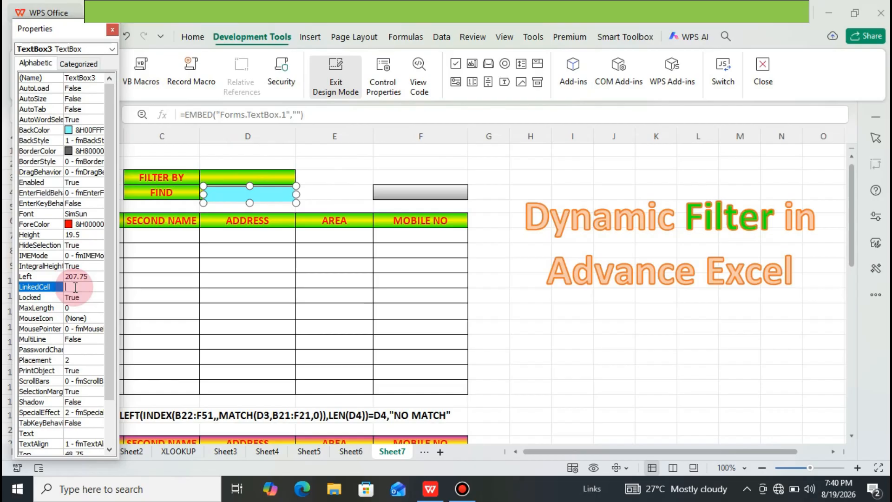
type("D4")
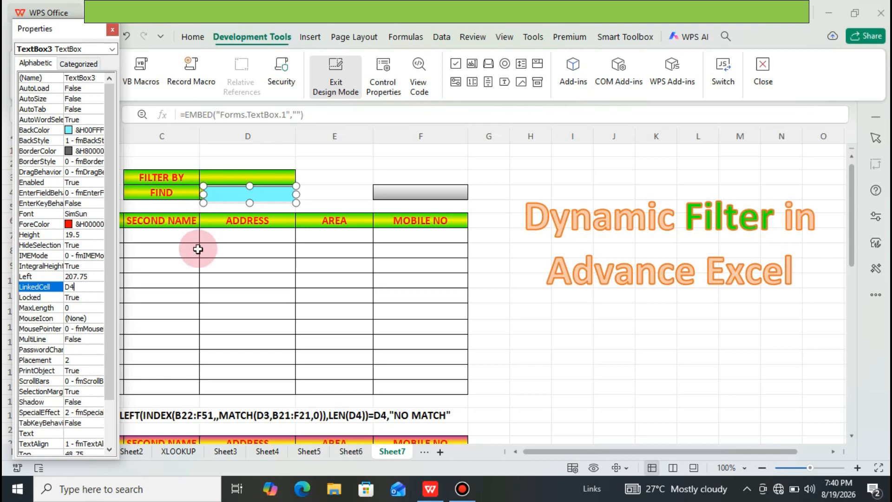
left_click(113, 29)
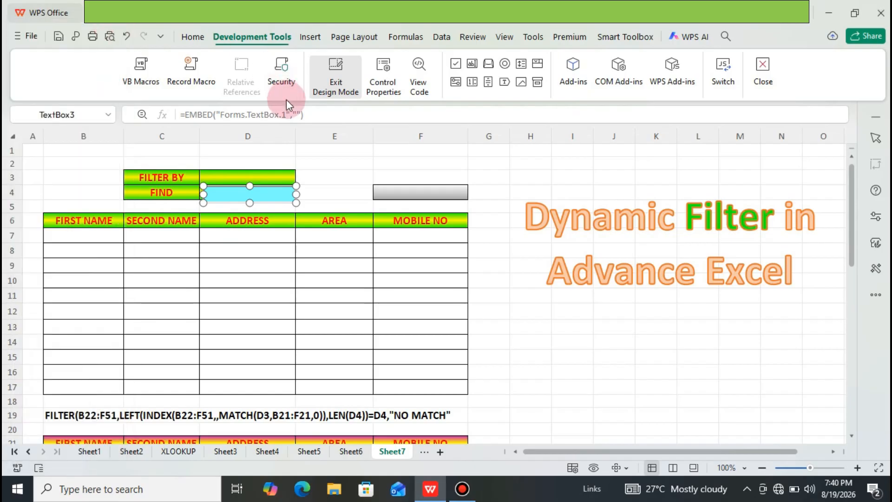
Step: Open the FIND text box's Change event code and begin its statement with Range("D4")
double_click(232, 193)
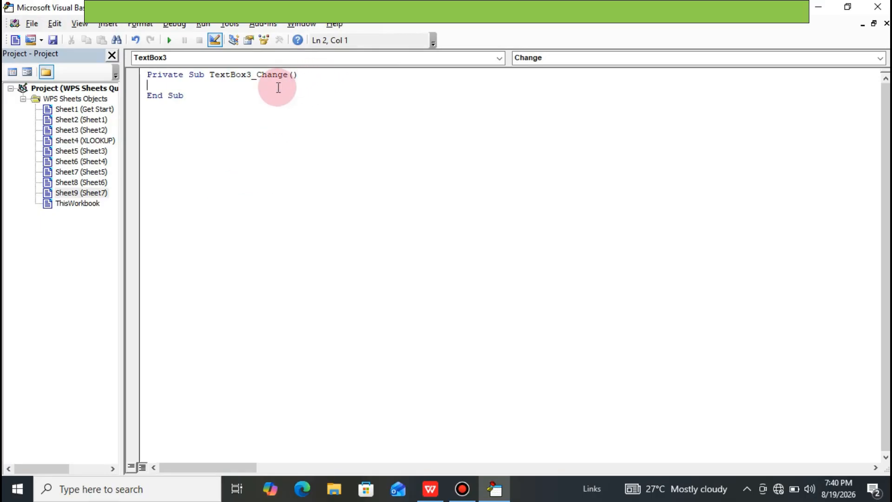
type("RNA")
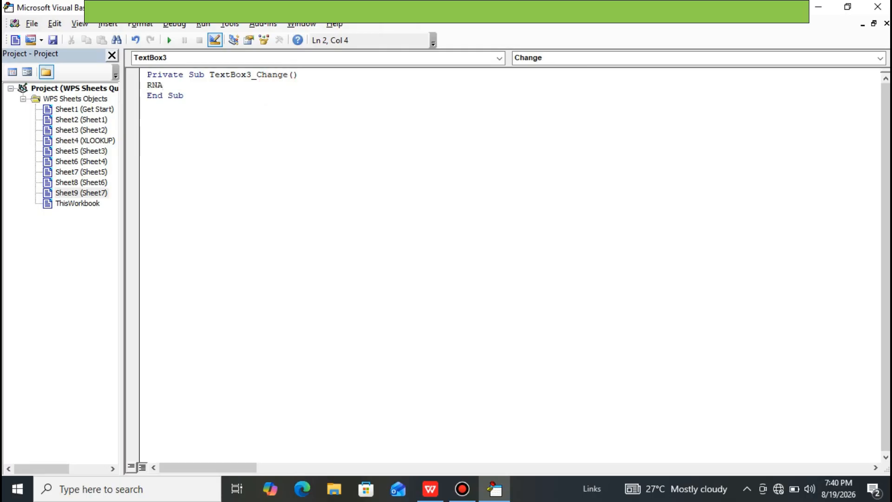
key("BackSpace")
key("BackSpace")
type("ANGE(")
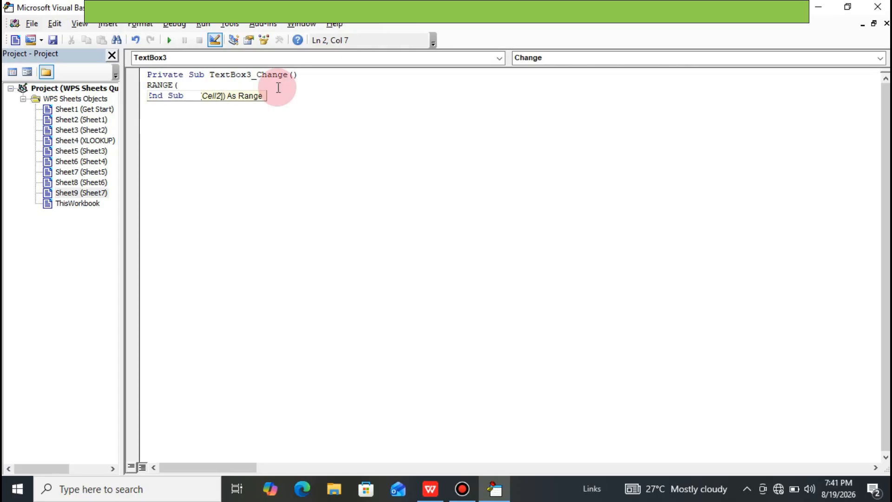
type("(")
key("BackSpace")
type("\"D")
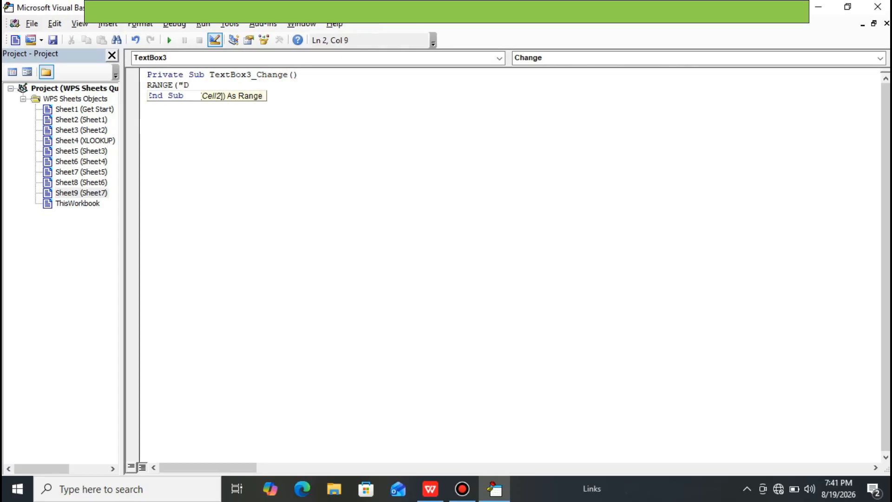
type("4")
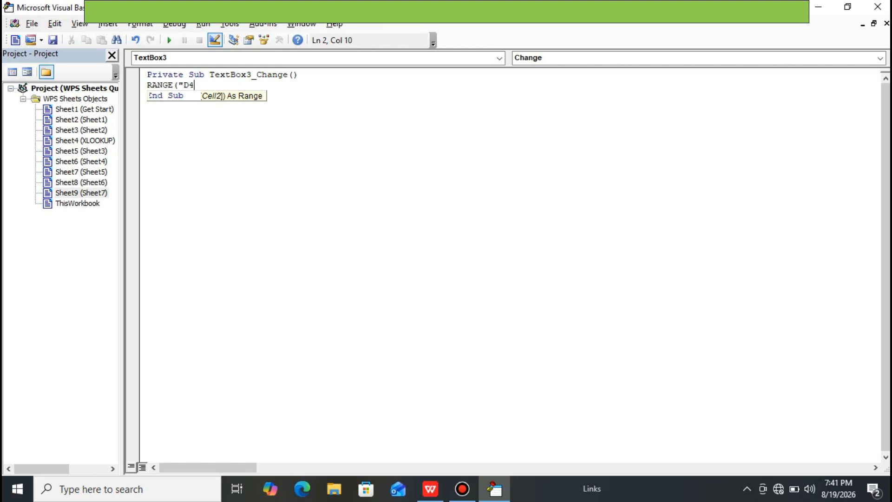
type("\"")
type(")")
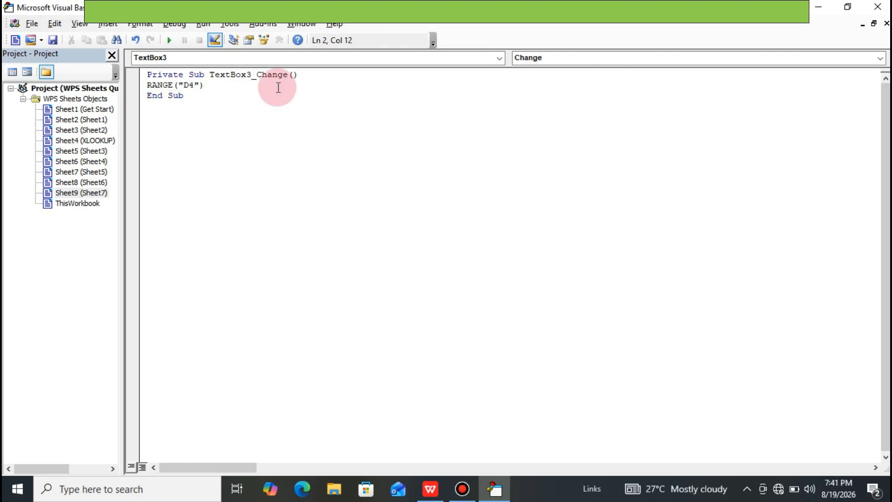
type(".V")
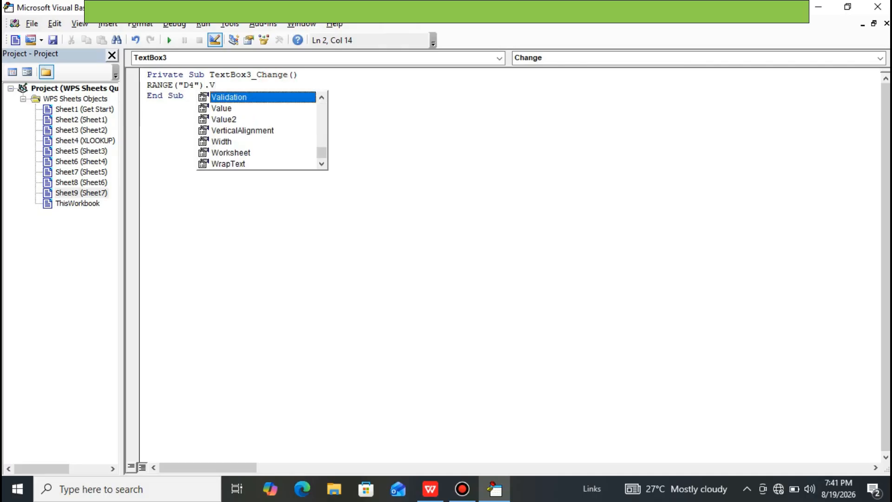
Step: Complete the D4 statement with .Value = TextBox3.Value, and leave both the code editor and Design Mode
key("Down")
type("alue =")
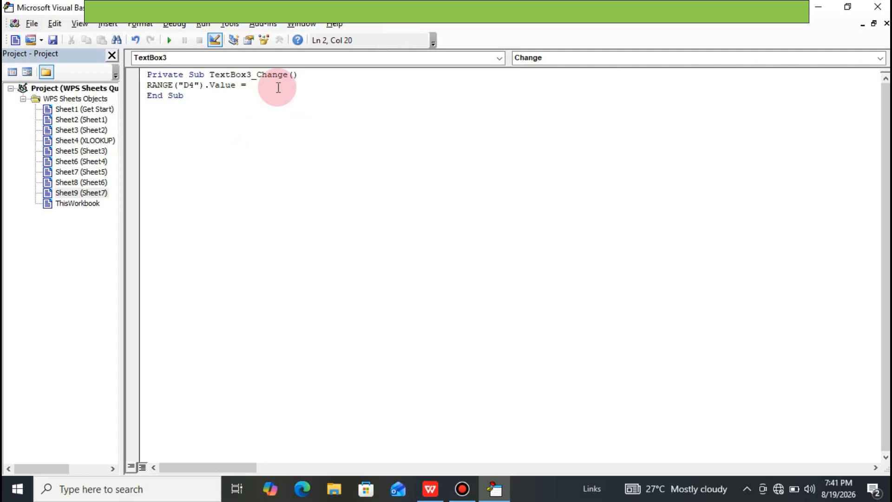
type("TEXT")
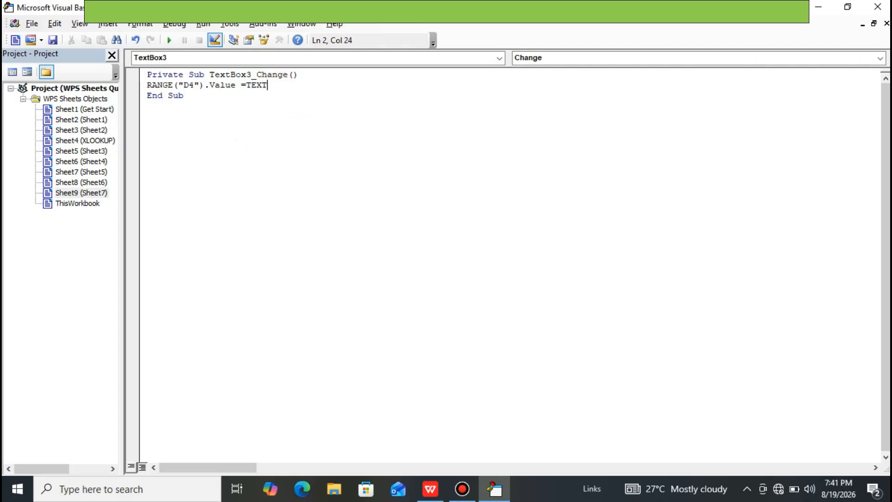
type("BOX3.Value")
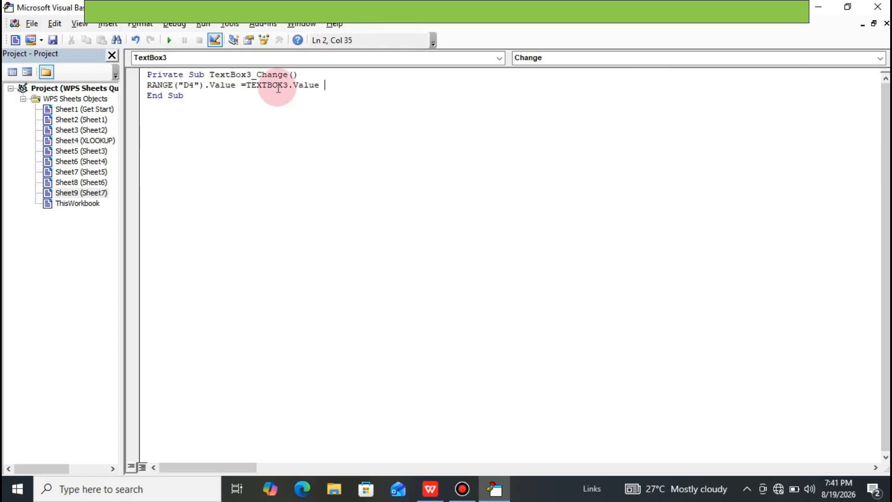
key("Down")
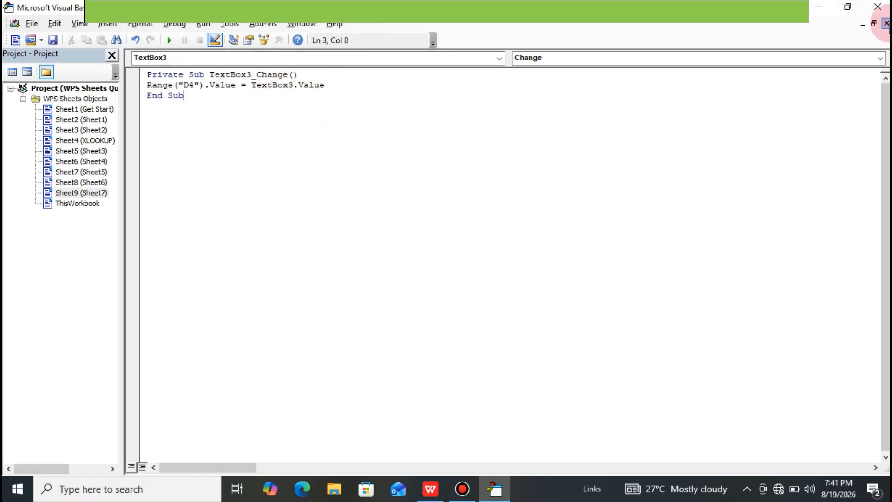
left_click(880, 11)
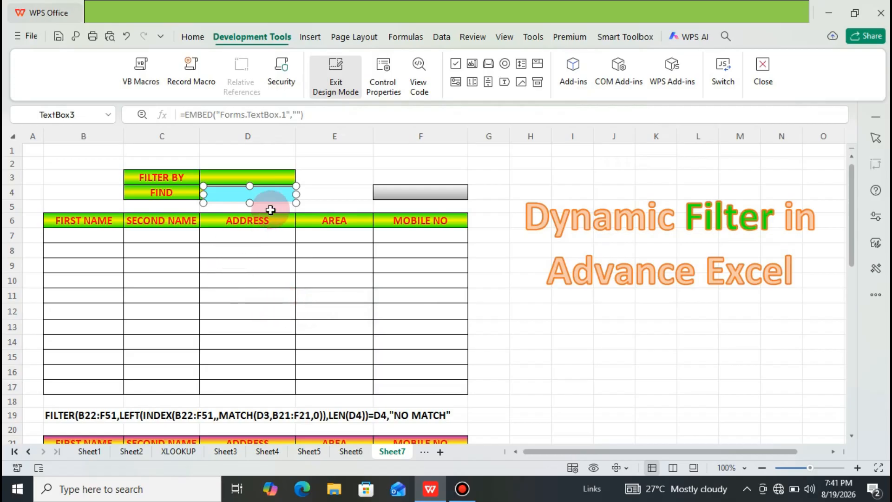
left_click(328, 82)
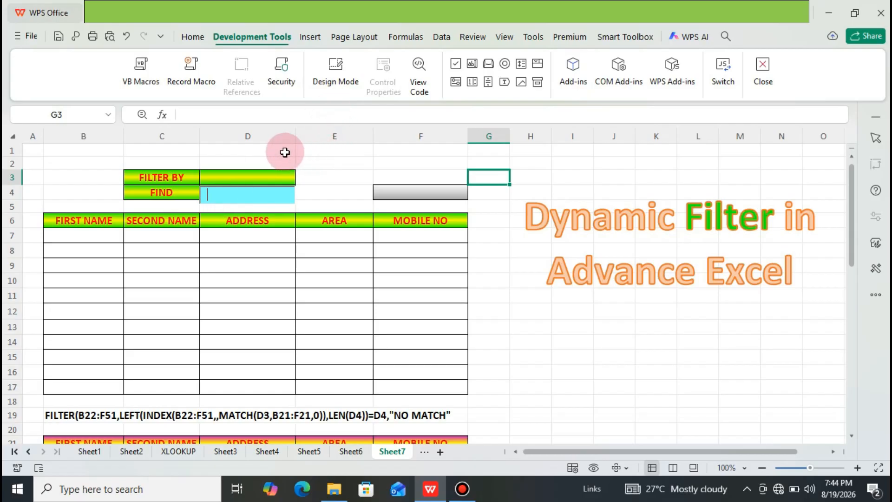
Step: Enter the test formula =D4 in cell E1 and reselect that cell
left_click(317, 156)
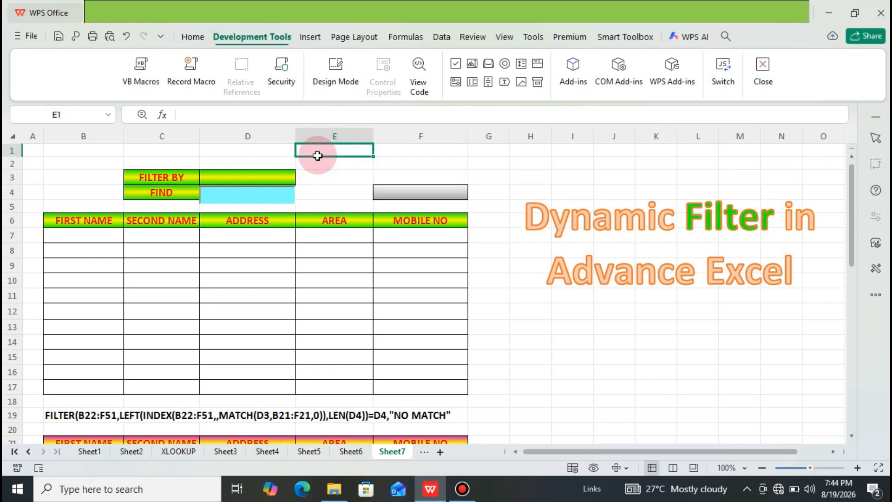
type("=D4")
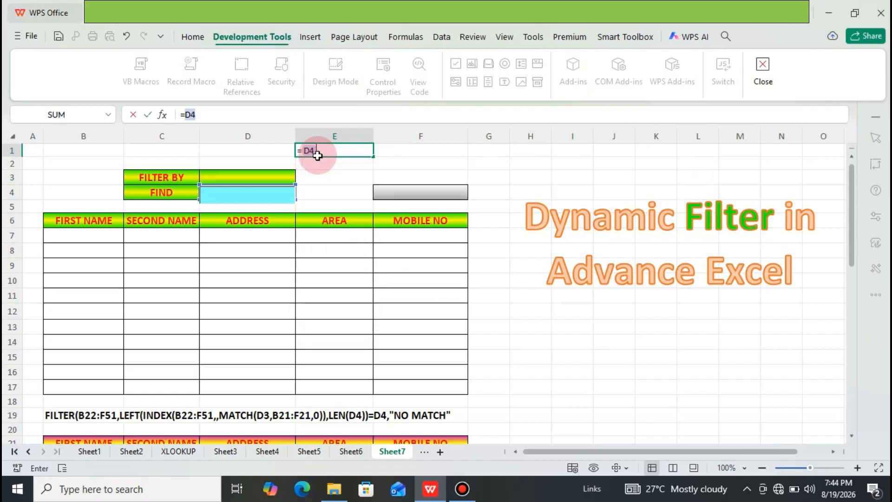
key("Return")
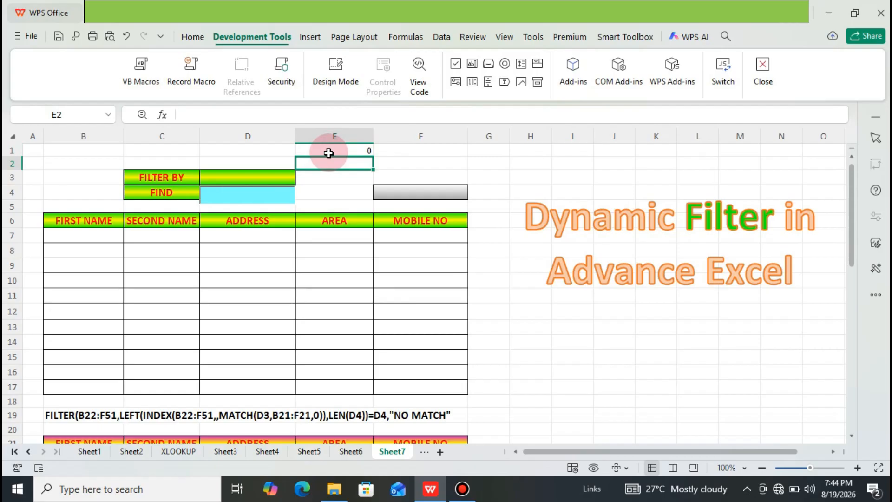
left_click(328, 153)
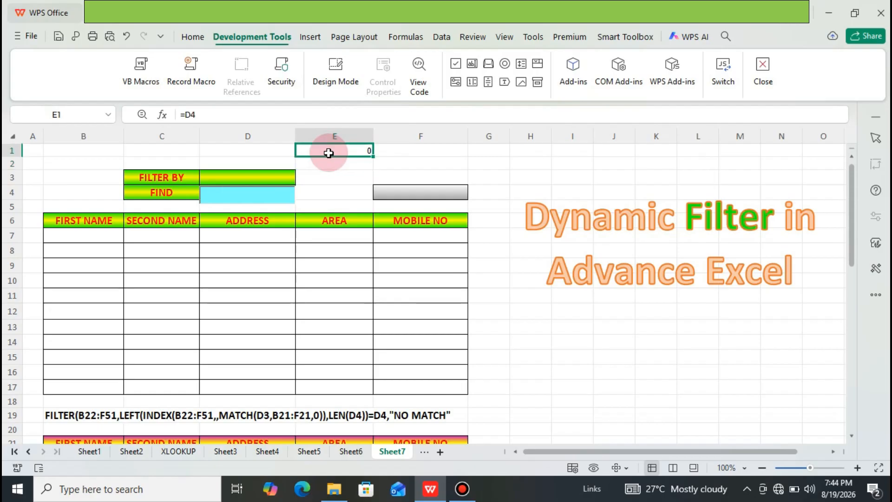
Step: Test the FIND text box's link to D4 by entering JAM in it, and clear the text again
left_click(258, 192)
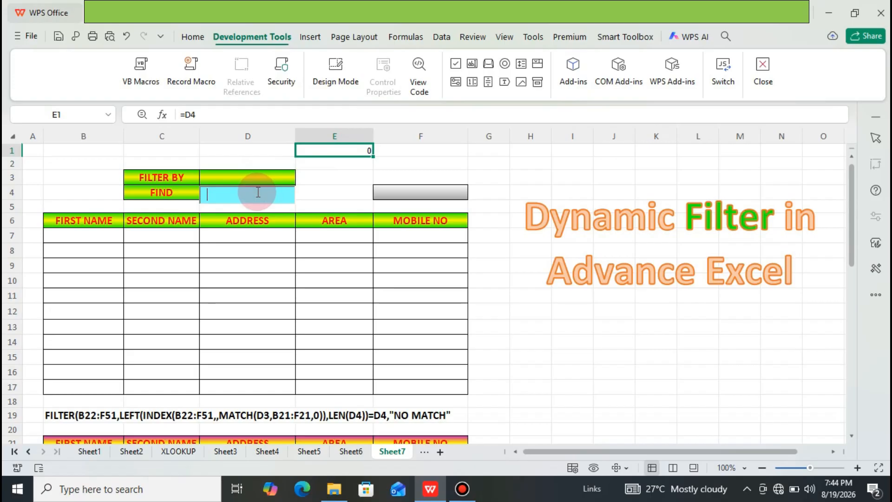
type("JAM")
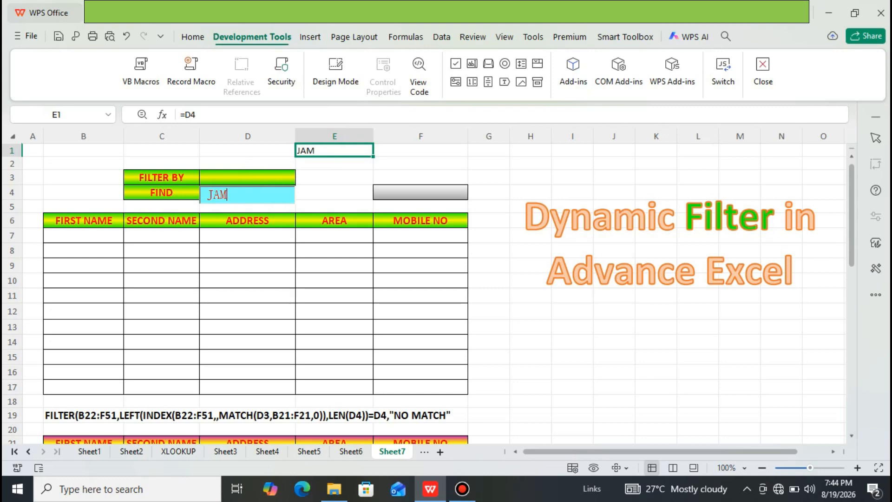
key("BackSpace")
key("BackSpace")
key("BackSpace")
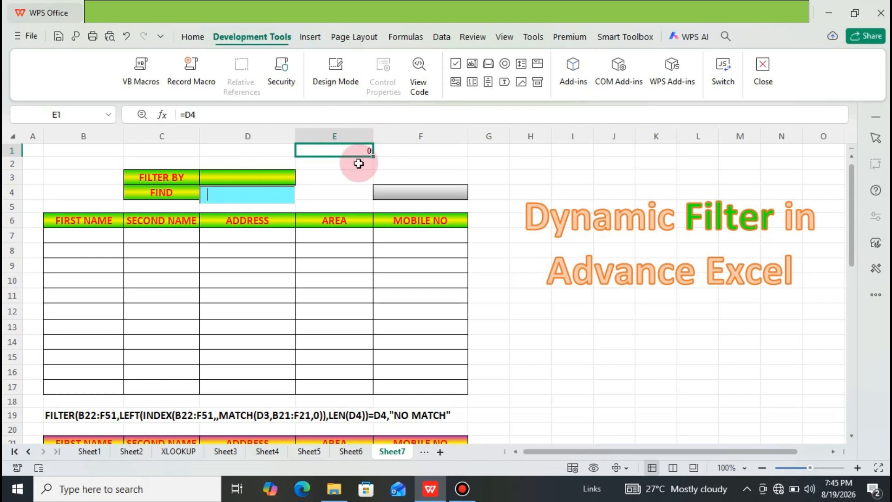
Step: Delete the test formula from cell E1
left_click(340, 174)
left_click(338, 155)
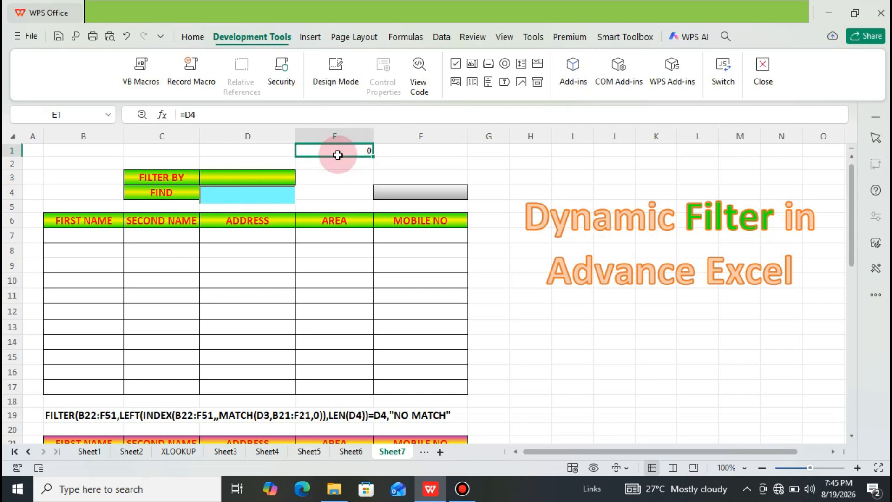
key("Delete")
Step: Start a FILTER formula in cell B7, the first cell under FIRST NAME in the results table
key("Down")
key("Down")
key("Down")
key("Down")
key("Down")
key("Down")
key("Down")
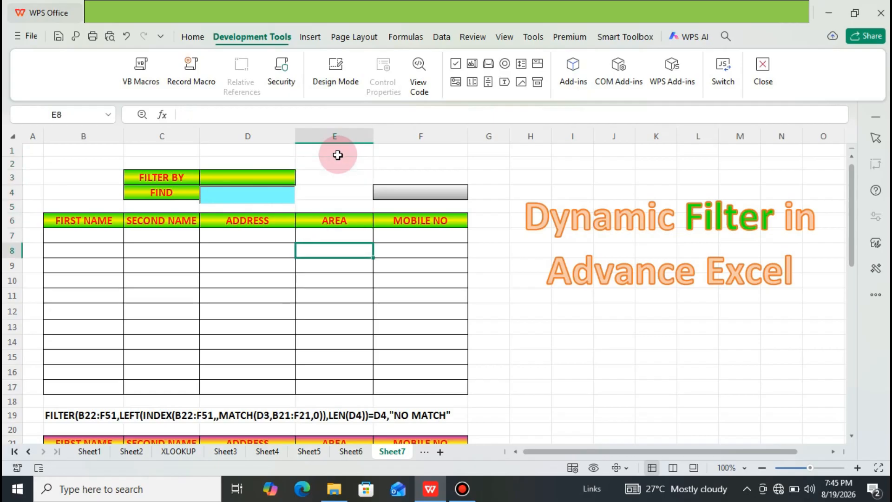
key("Left")
key("Left")
key("Left")
key("Up")
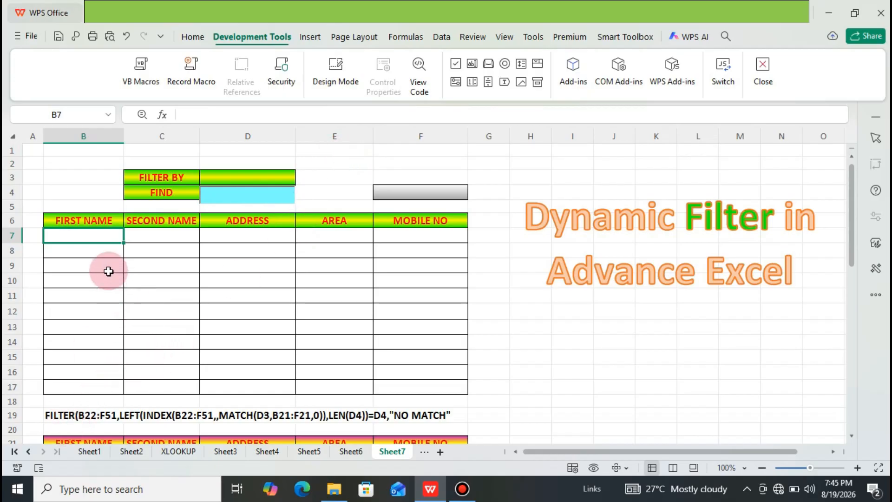
type("=")
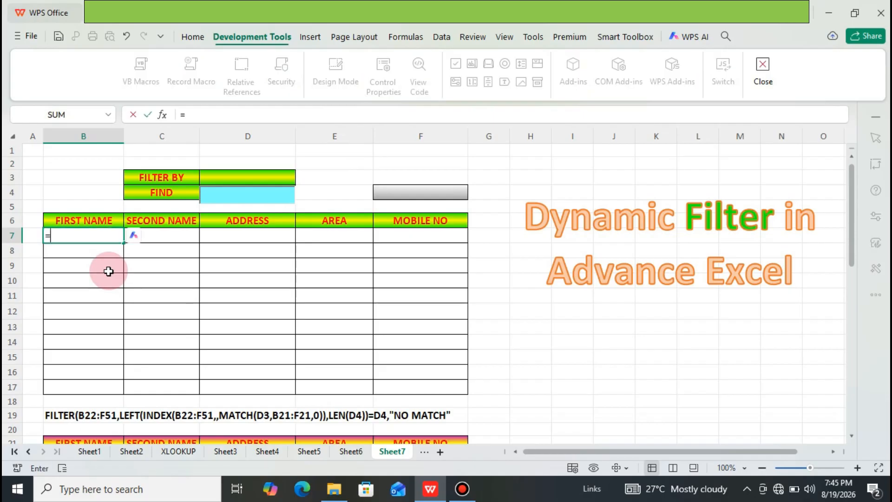
type("FILTER(")
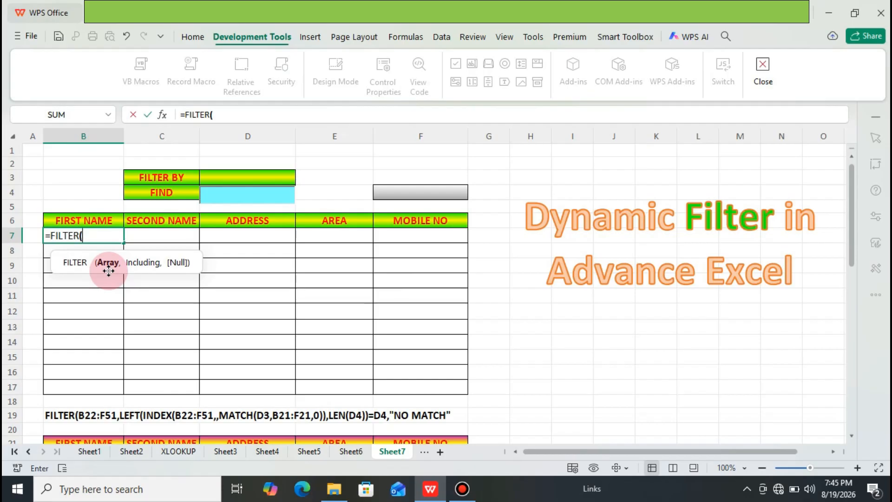
Step: Set the FILTER array argument to the data range B22:F51, excluding the header row
key("Down")
key("Down")
key("Down")
key("Down")
key("Down")
key("Down")
key("Down")
key("Down")
key("Down")
key("Down")
key("Down")
key("Down")
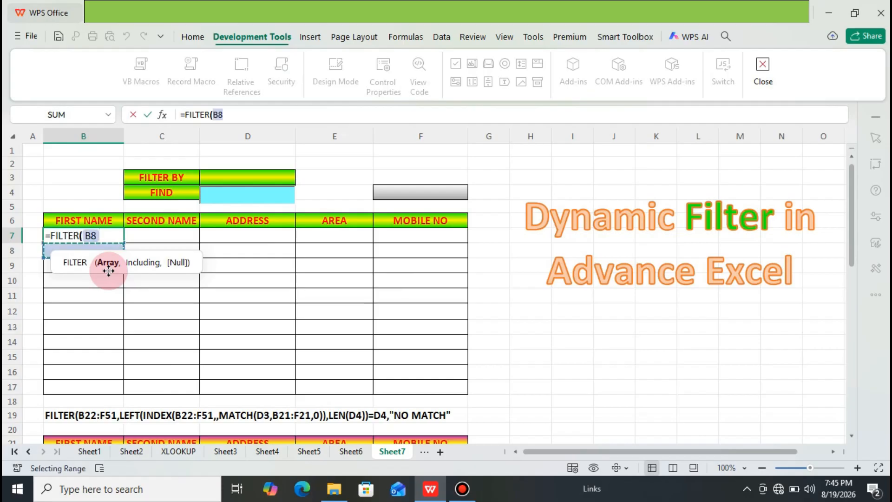
key("Down")
key("Down")
key("Down")
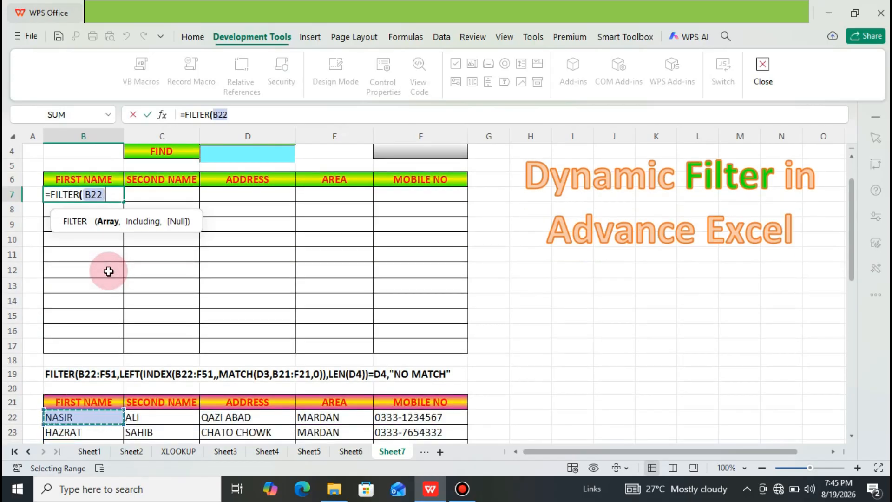
key("shift+Right")
key("shift+Right")
key("shift+Right")
key("shift+Right")
key("shift+Down")
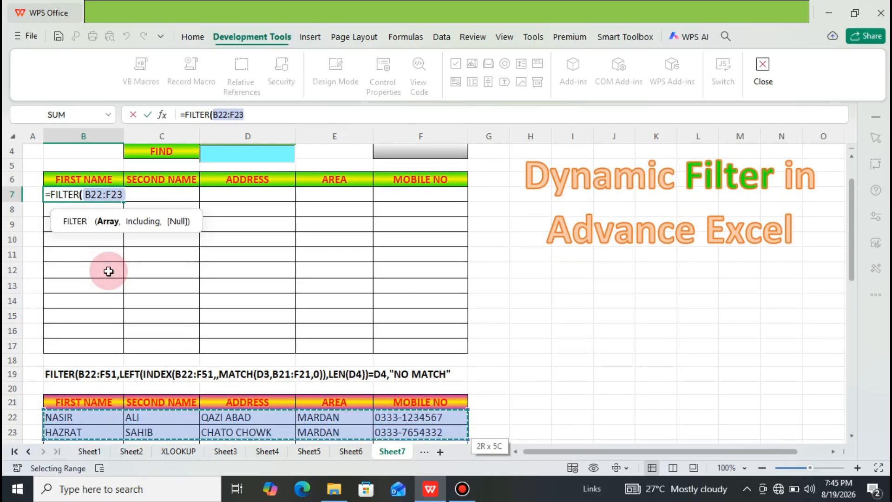
key("shift+Down")
key("shift+Down")
key("shift+Down")
key("shift+Down")
key("shift+Down")
key("shift+Down")
key("shift+Down")
key("shift+Down")
key("shift+Down")
key("shift+Down")
key("shift+Down")
key("shift+Down")
key("shift+Down")
key("shift+Down")
key("shift+Down")
key("shift+Down")
key("shift+Down")
key("shift+Down")
key("shift+Down")
key("shift+Down")
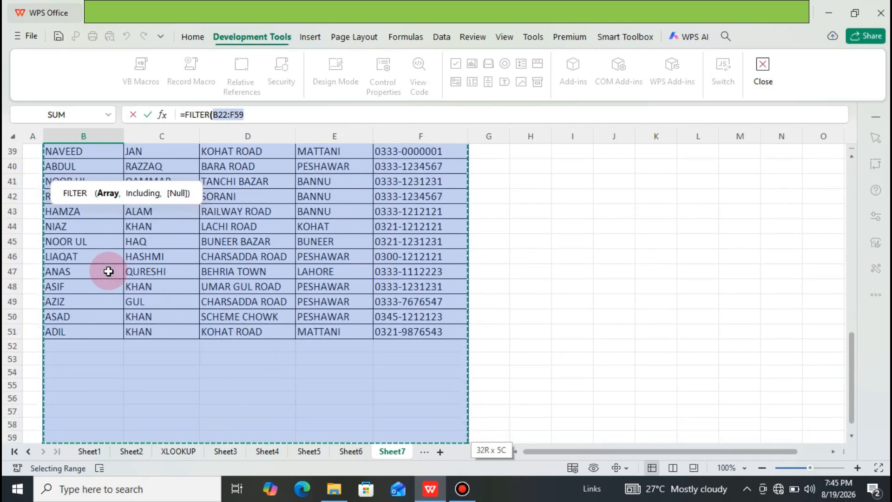
key("shift+Up")
key("shift+Up")
key("shift+Up")
key("shift+Up")
key("shift+Up")
key("shift+Up")
key("shift+Up")
key("shift+Up")
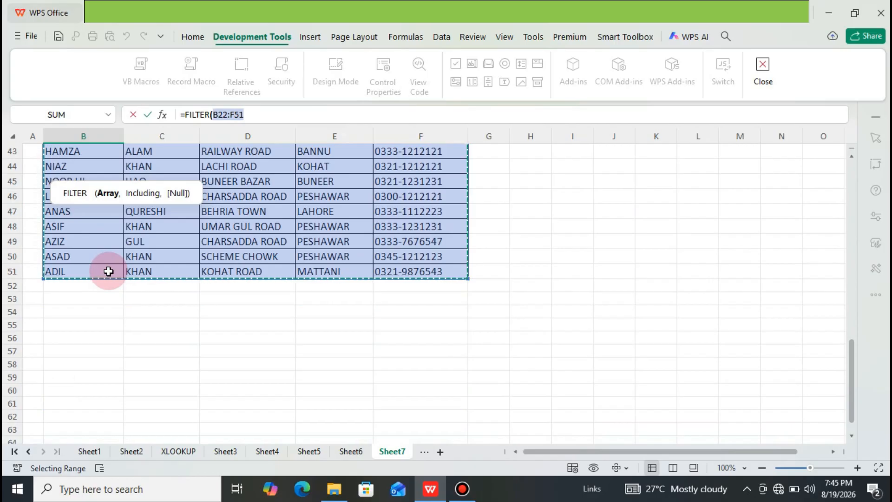
type(",")
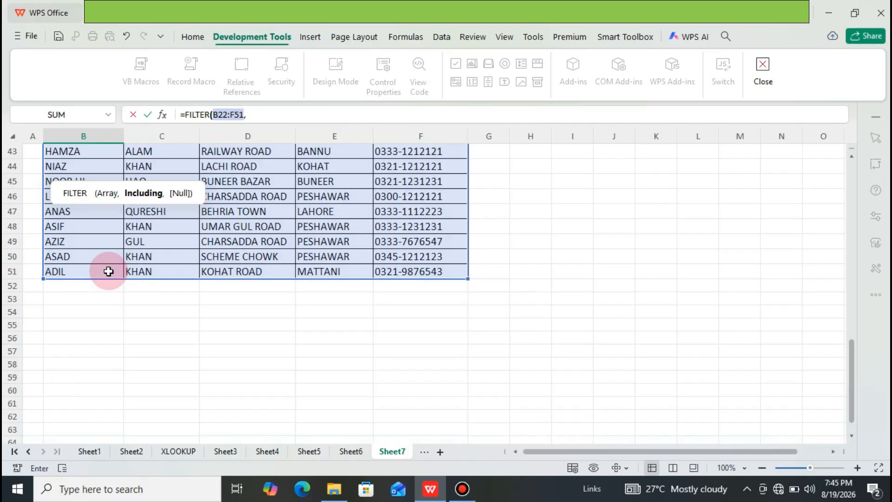
type("LEFT")
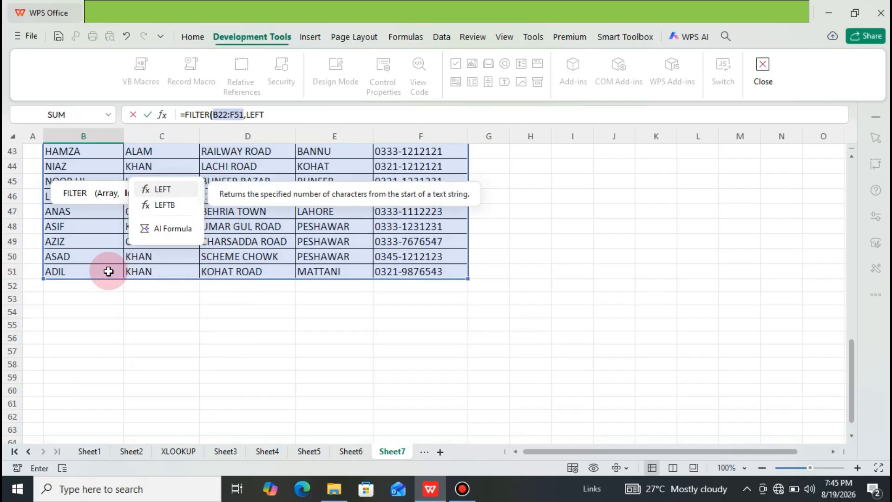
type("(")
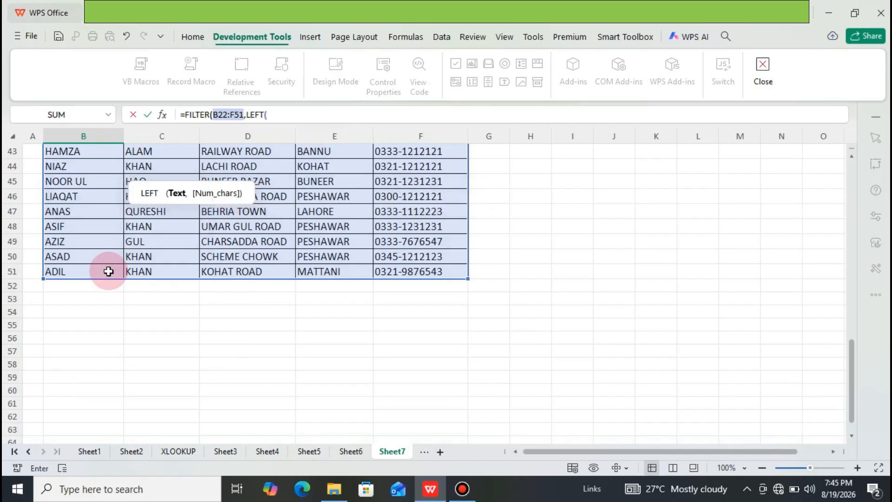
type("INDEX")
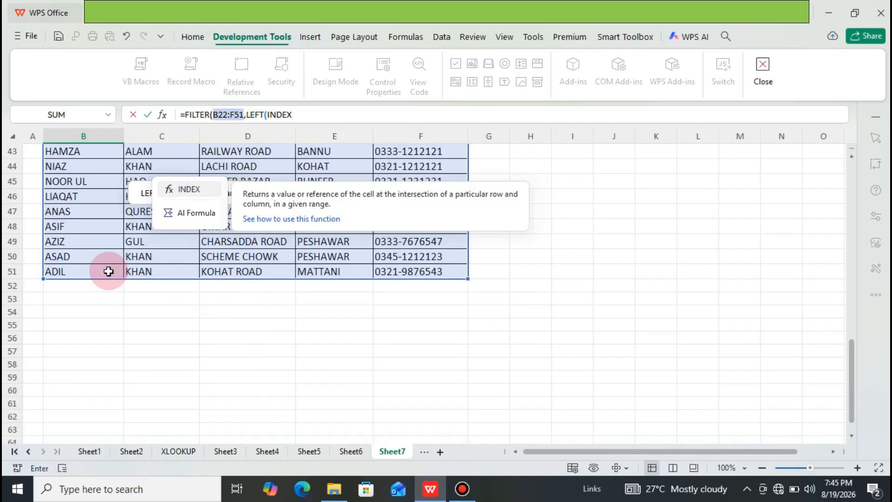
Step: Begin the FILTER condition with LEFT(INDEX(B22:F51,, leaving INDEX's row number empty
type("(")
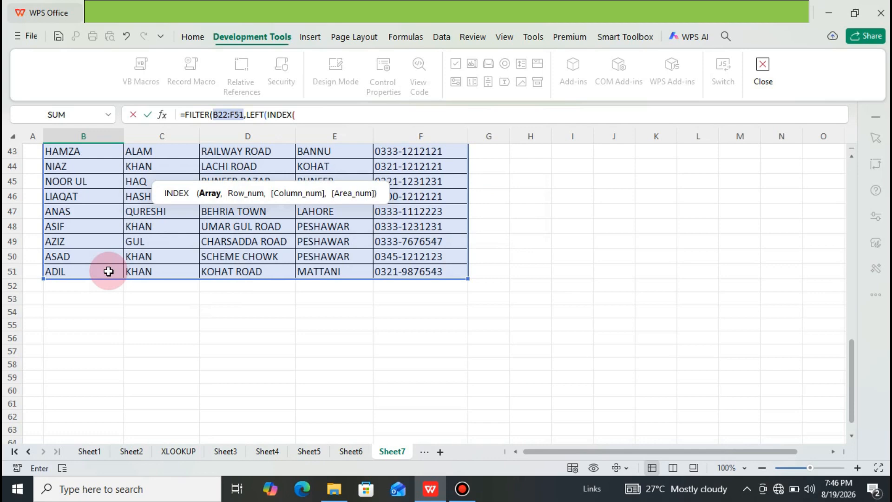
type("B")
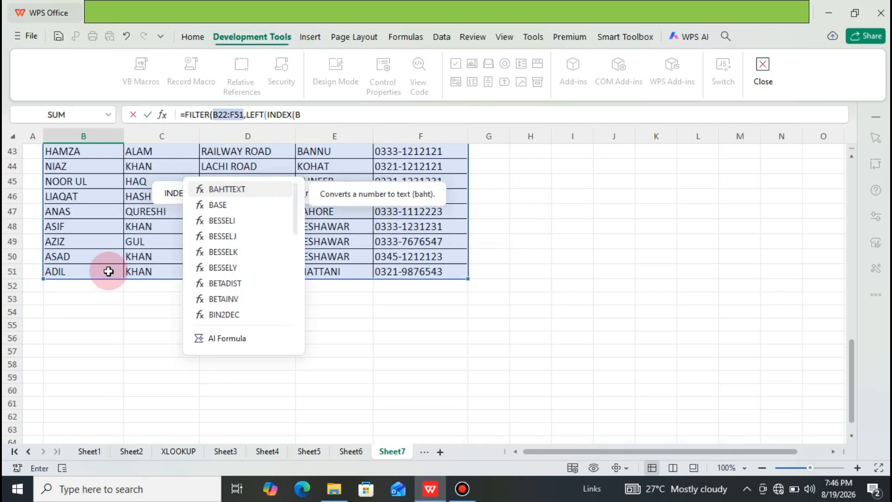
type("22")
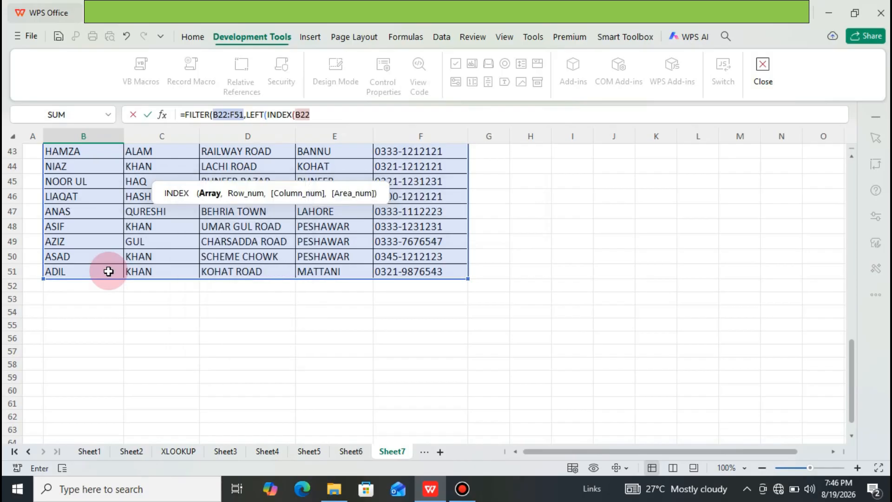
type(":F51")
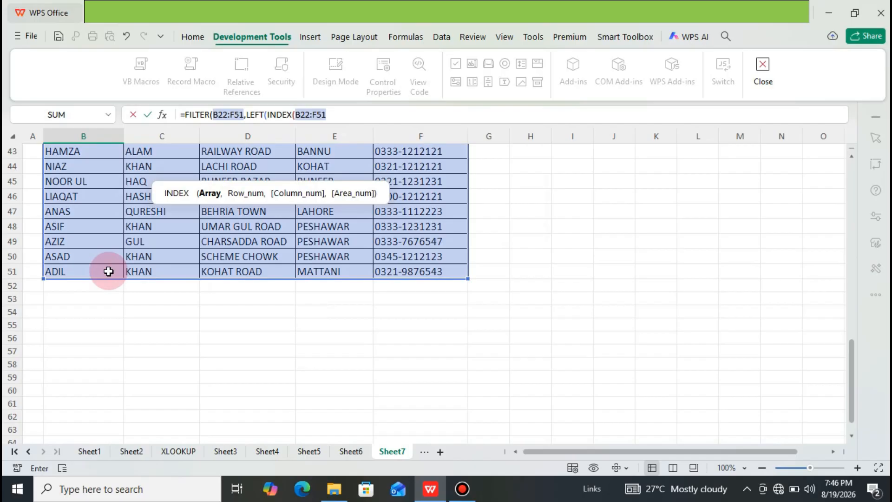
type(",,")
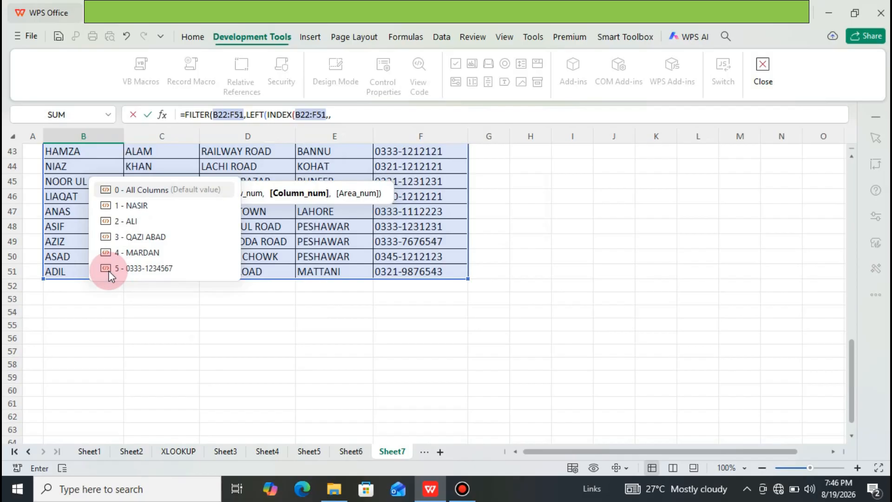
type("MATCH")
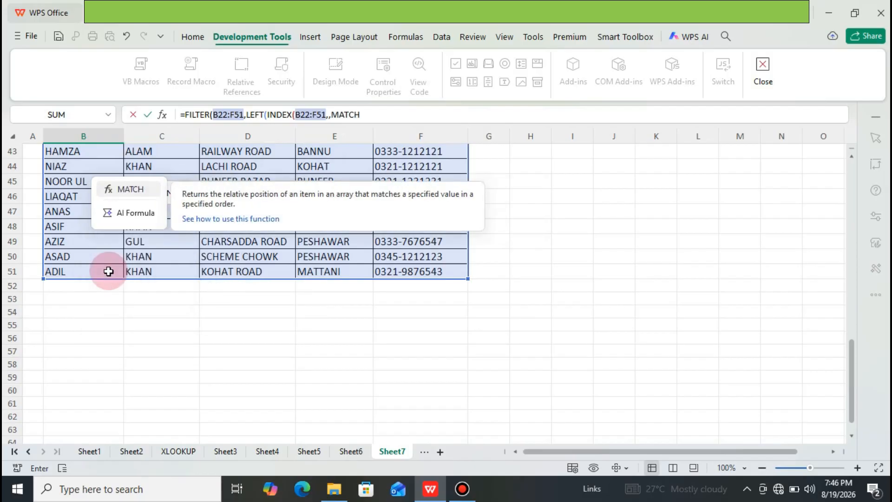
type("(")
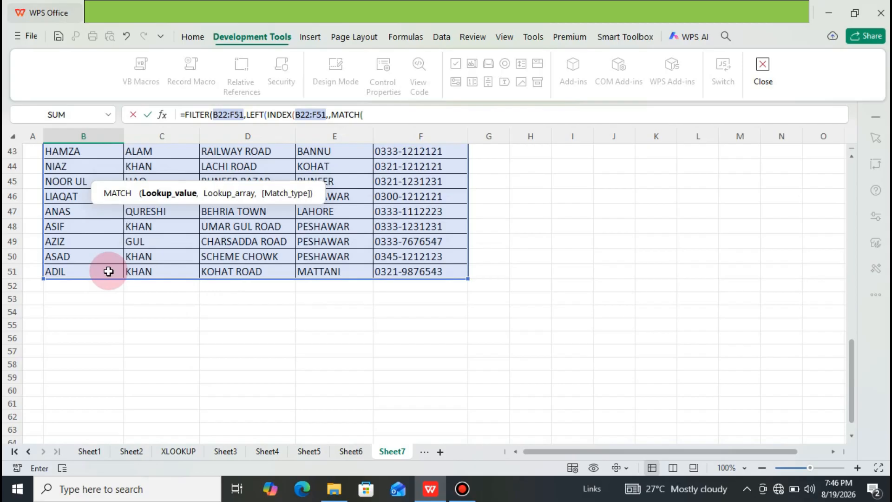
Step: Add MATCH(D3,B21:F21,0) as INDEX's column number and close the INDEX function
type("D3,")
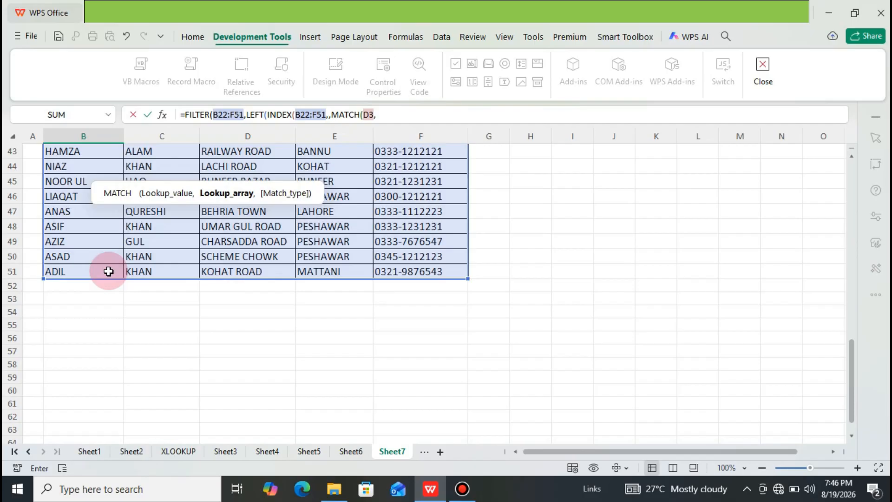
type("B")
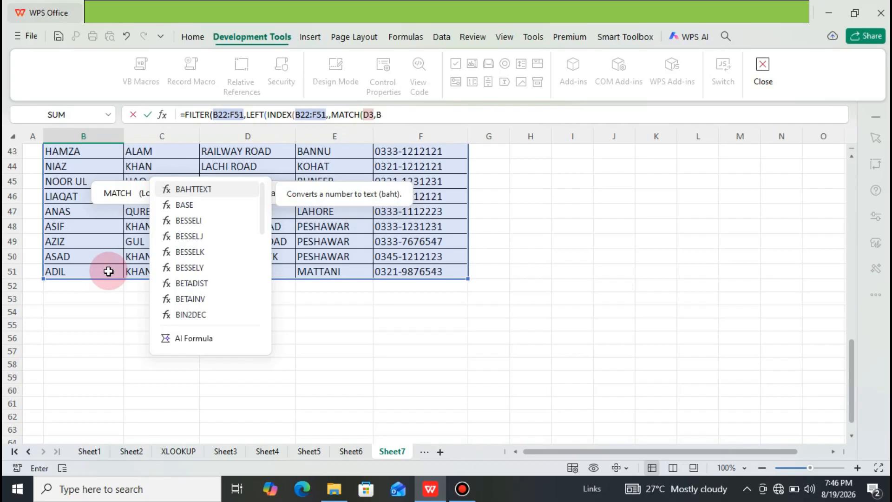
type("21")
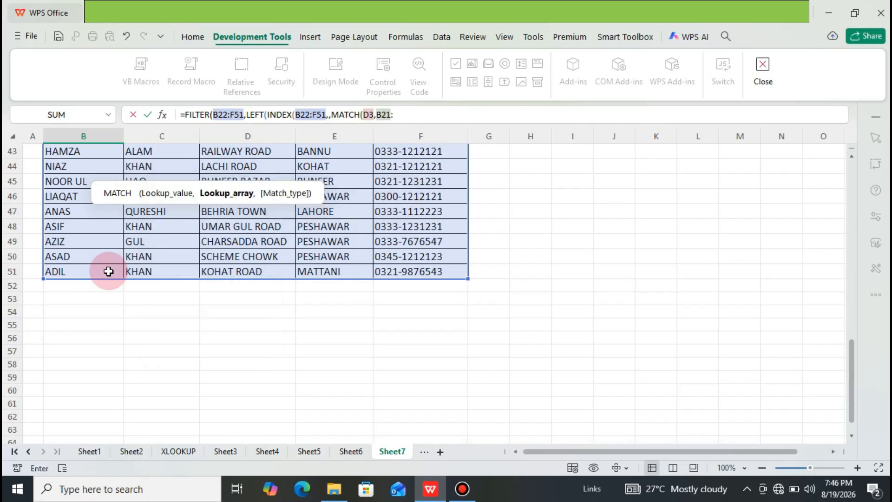
type(":F21,0")
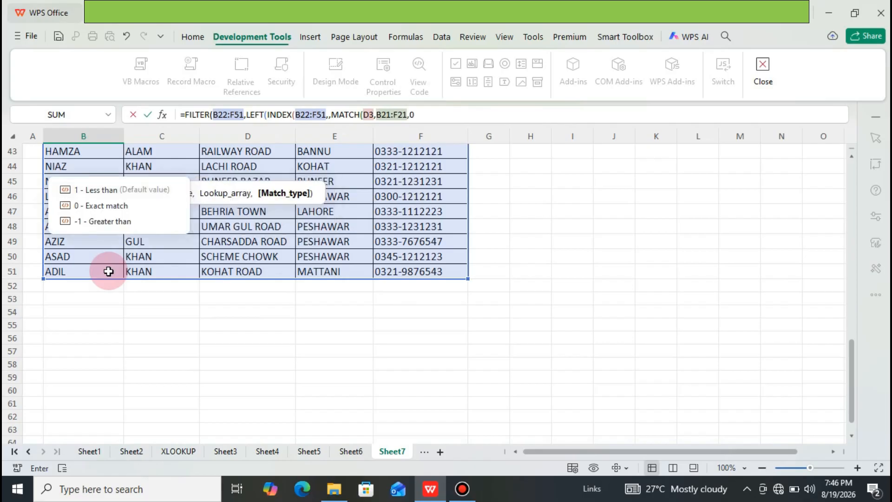
type("))")
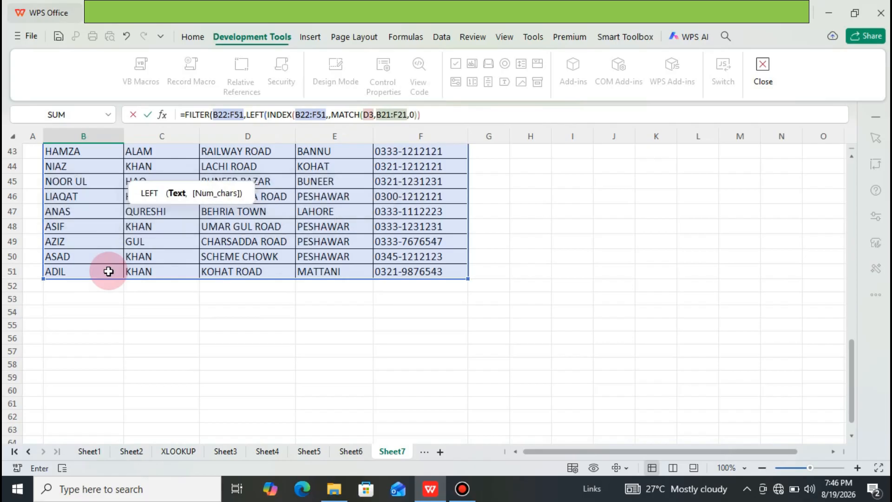
type(",")
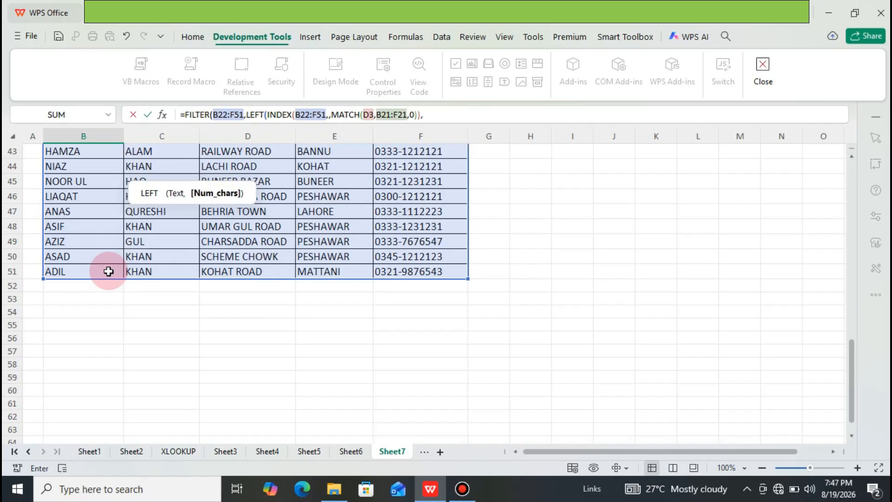
type("LEN")
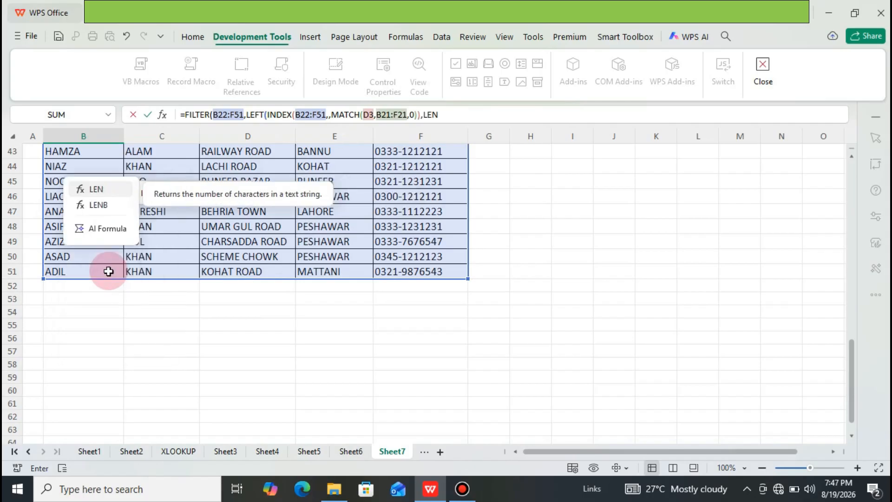
type("(")
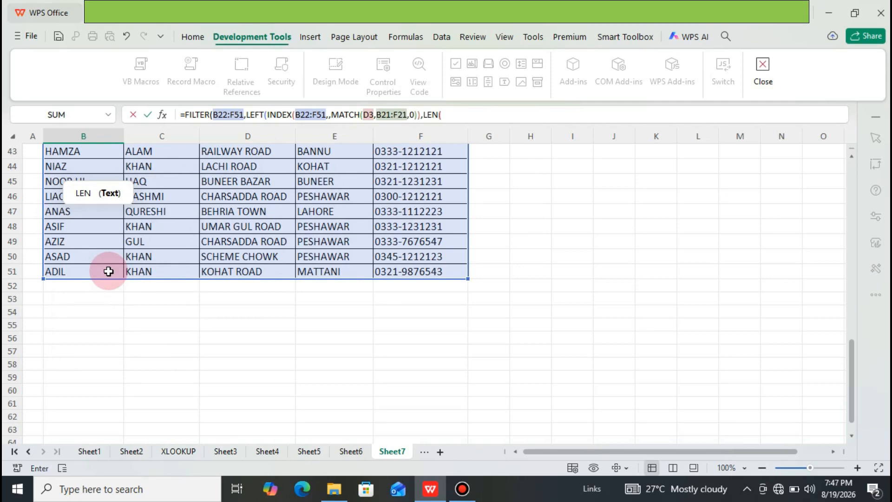
type("D")
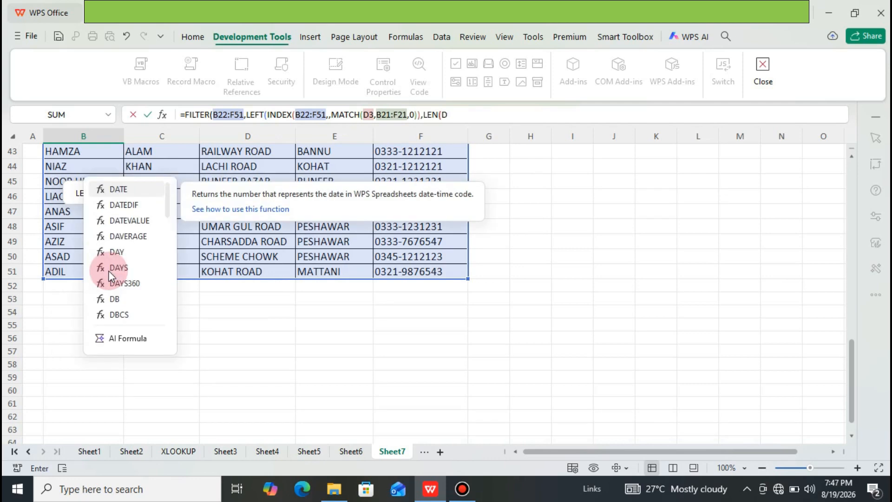
type("4")
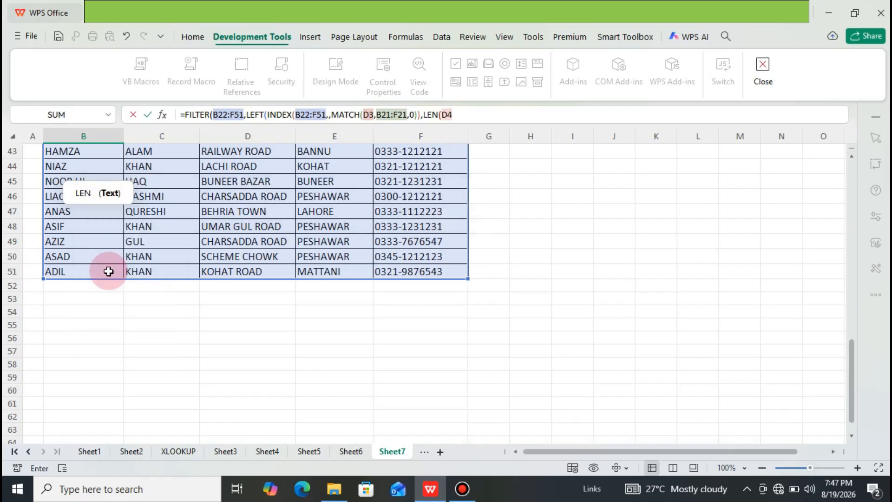
type("))")
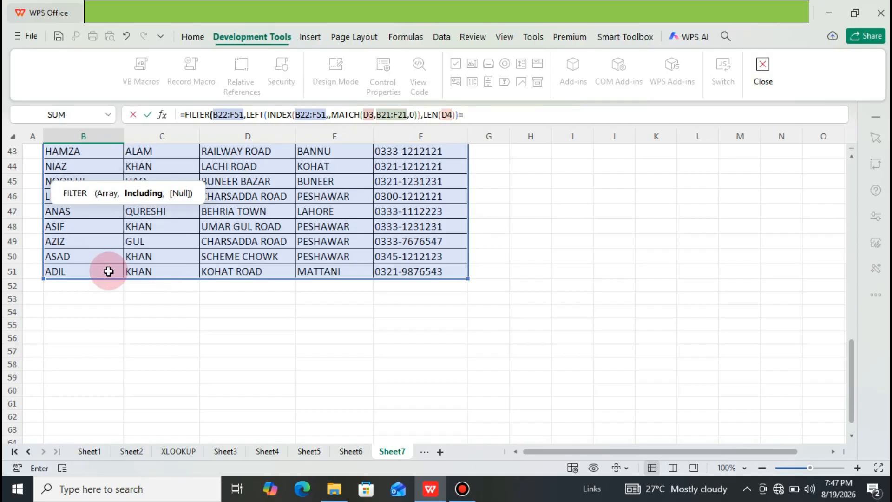
Step: Set LEFT's character count to LEN(D4) and compare the LEFT result with D4 using =D4
type("=D")
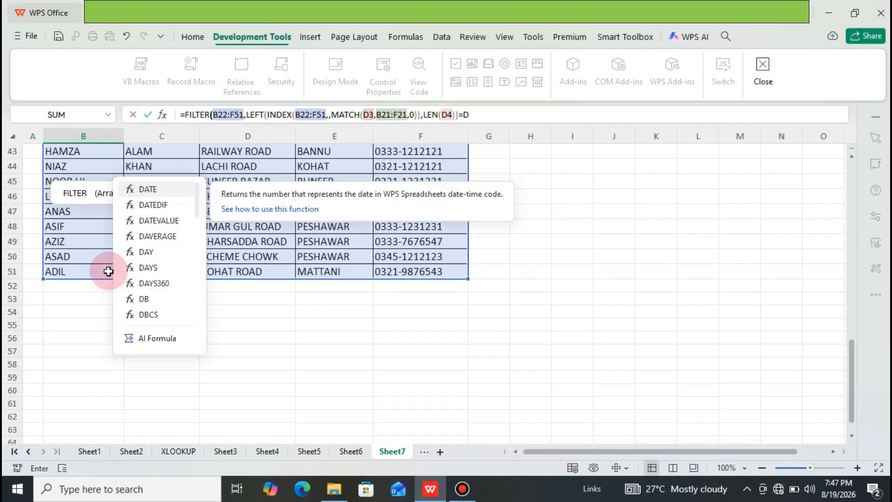
type("4")
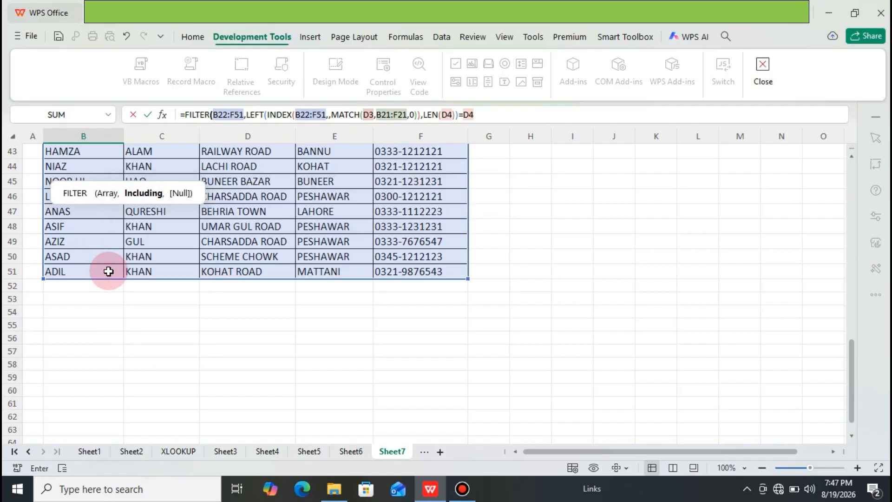
type(",")
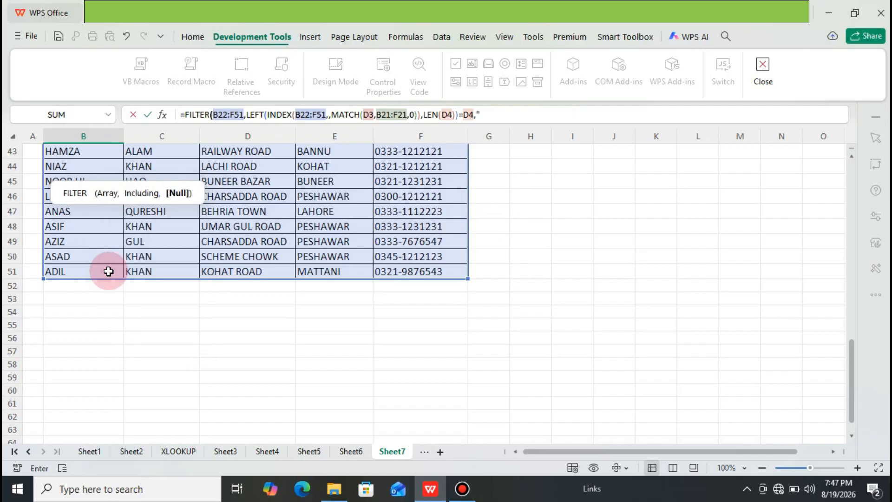
type("\"NO MATCH")
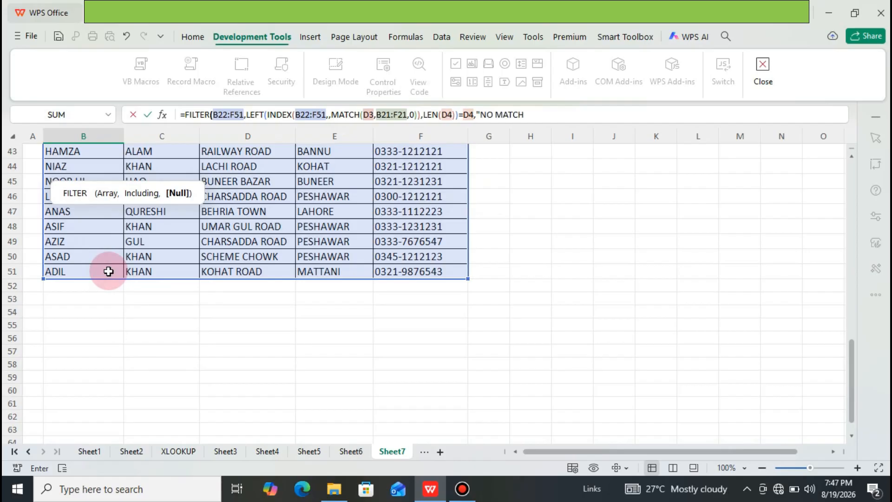
type("\")")
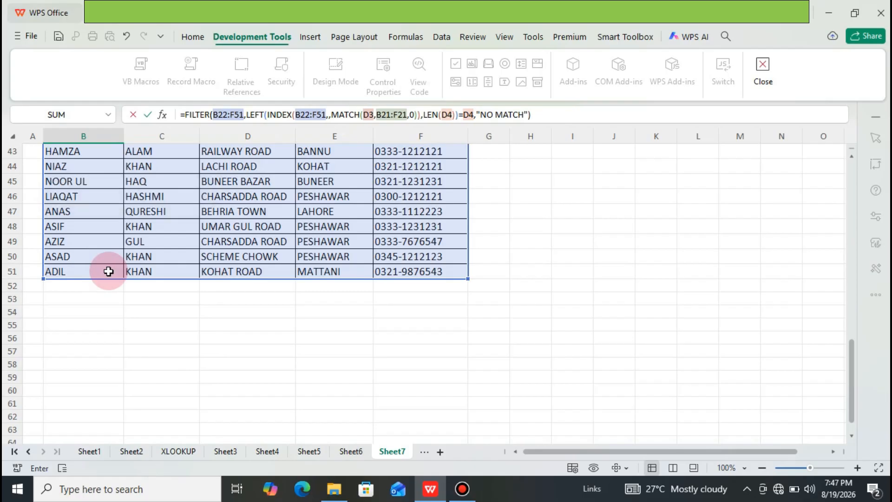
Step: Complete the FILTER formula with "NO MATCH" as its no-result value and reselect cell B7
key("Return")
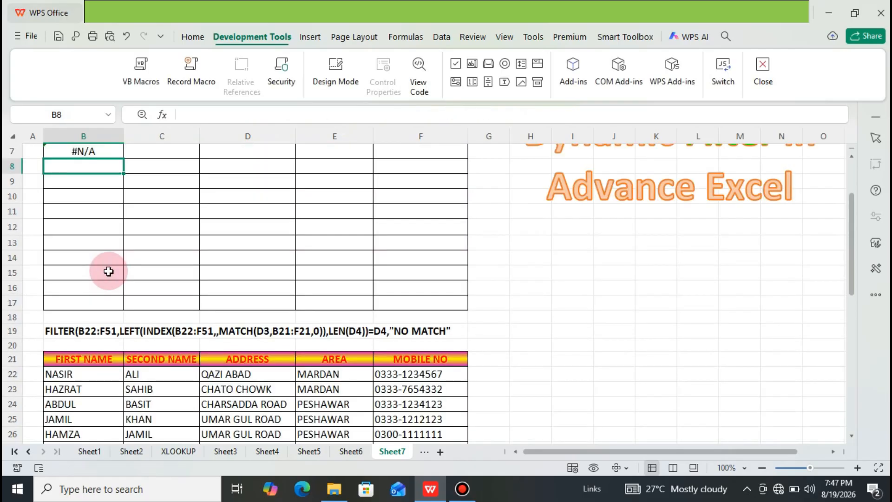
key("Up")
key("Up")
key("Up")
key("Up")
key("Up")
key("Up")
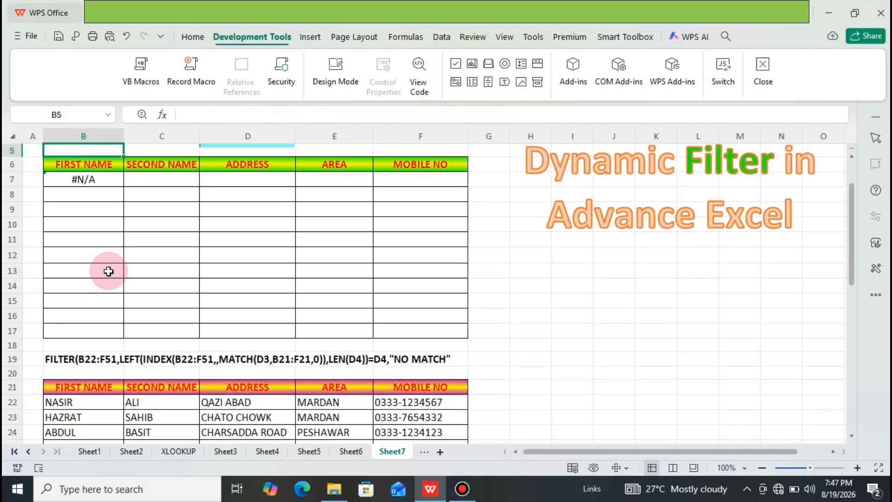
key("Up")
key("Down")
key("Down")
key("Down")
key("Down")
key("Down")
key("Down")
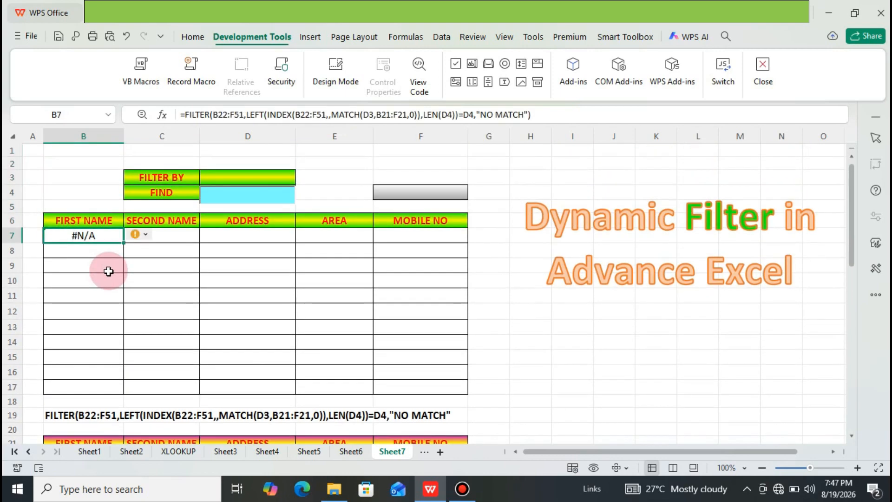
Step: Filter by FIRST NAME and enter the first four letters of a person's first name in the FIND box
left_click(260, 179)
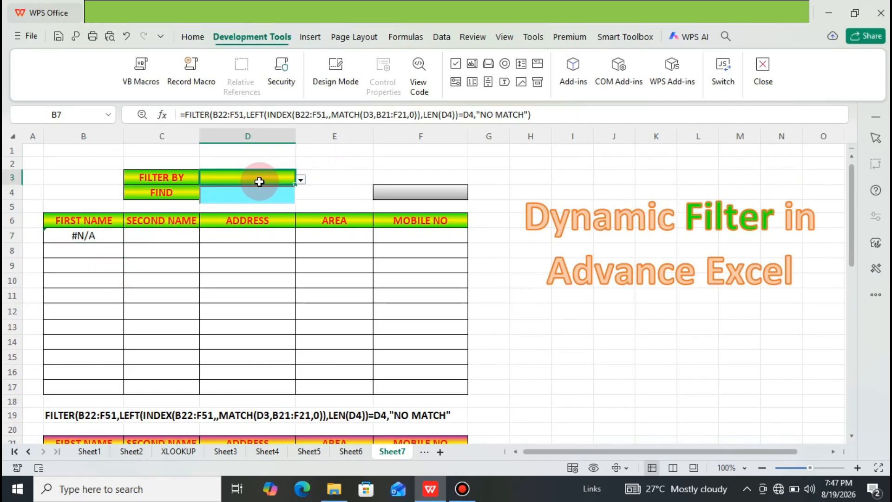
left_click(301, 179)
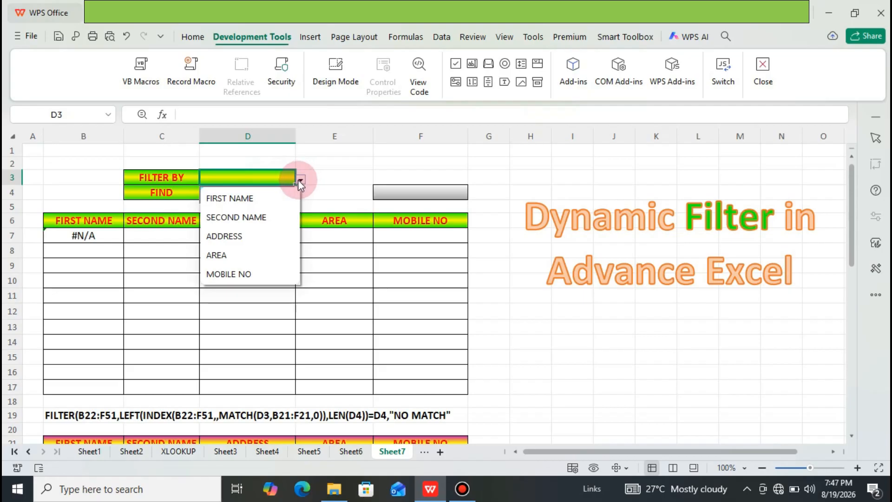
left_click(273, 198)
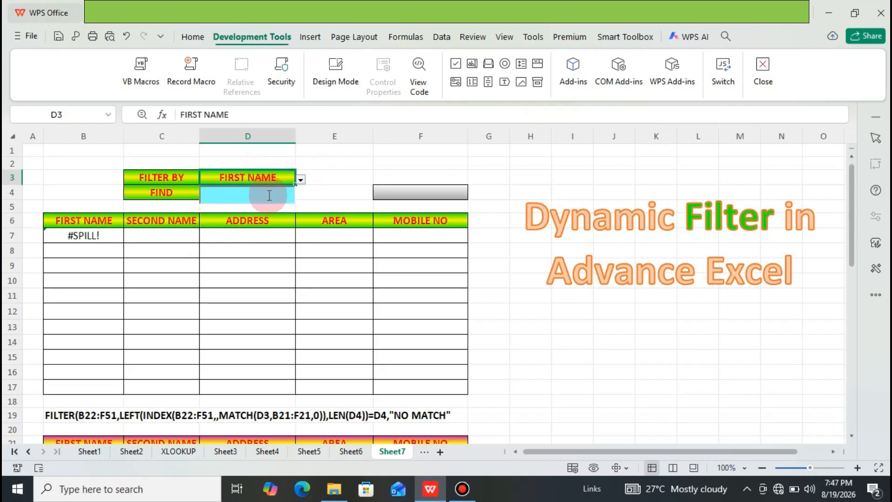
double_click(269, 195)
type("J")
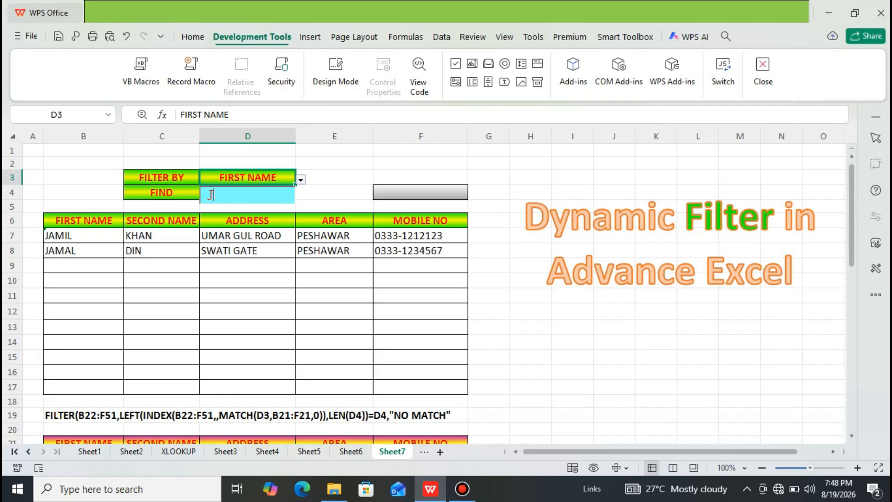
type("AMI")
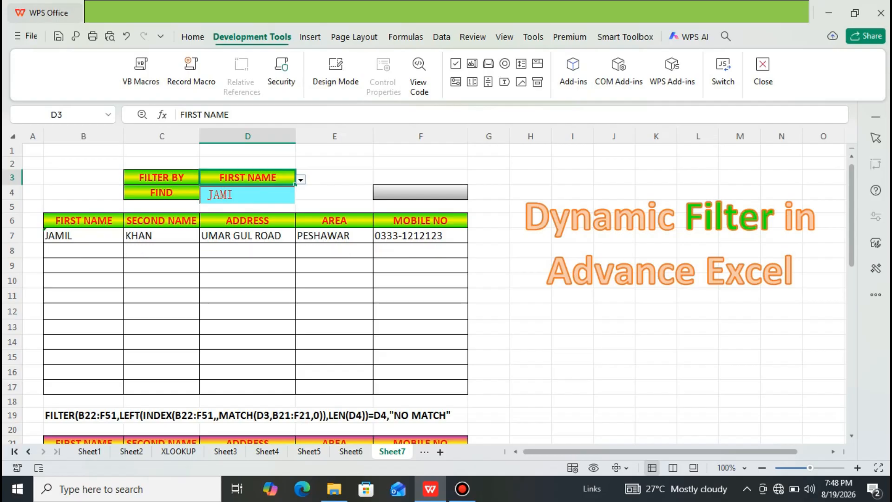
Step: Replace the last letter of the FIND text with A to test another first name, and clear the FIND box
key("BackSpace")
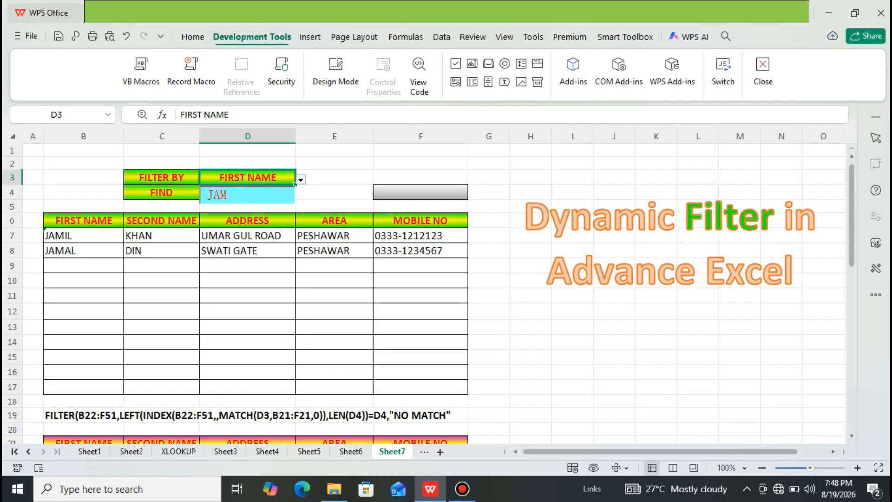
type("A")
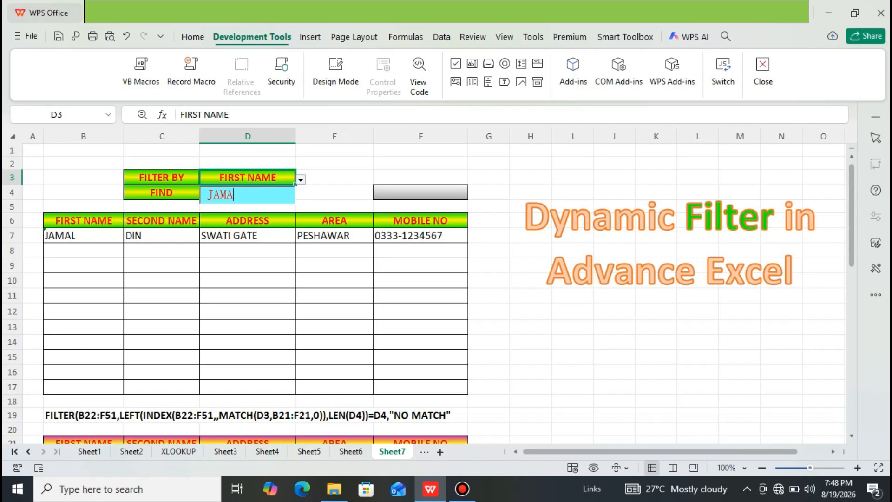
key("BackSpace")
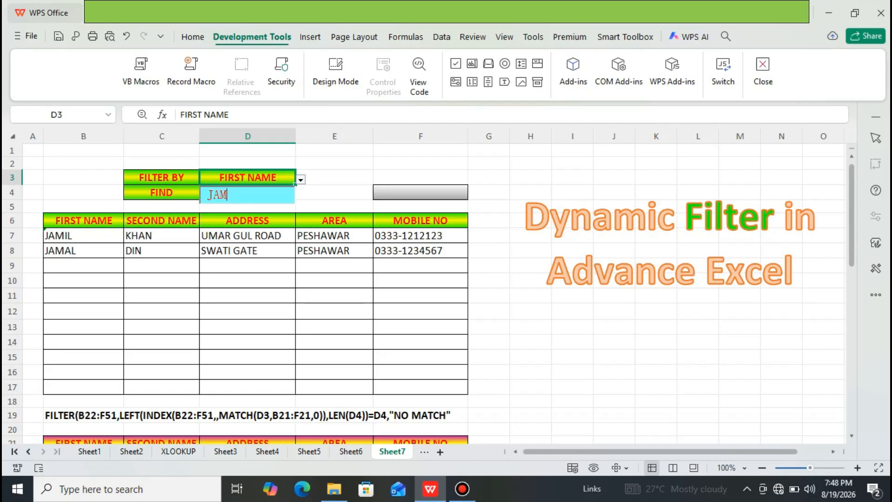
key("BackSpace")
key("BackSpace")
key("BackSpace")
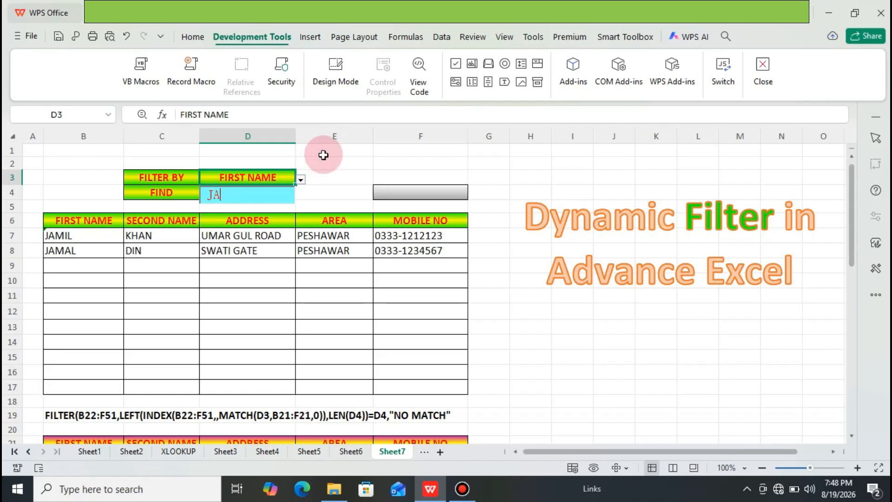
Step: Filter by SECOND NAME, search for entries beginning with J, and clear the FIND box
left_click(301, 180)
left_click(266, 216)
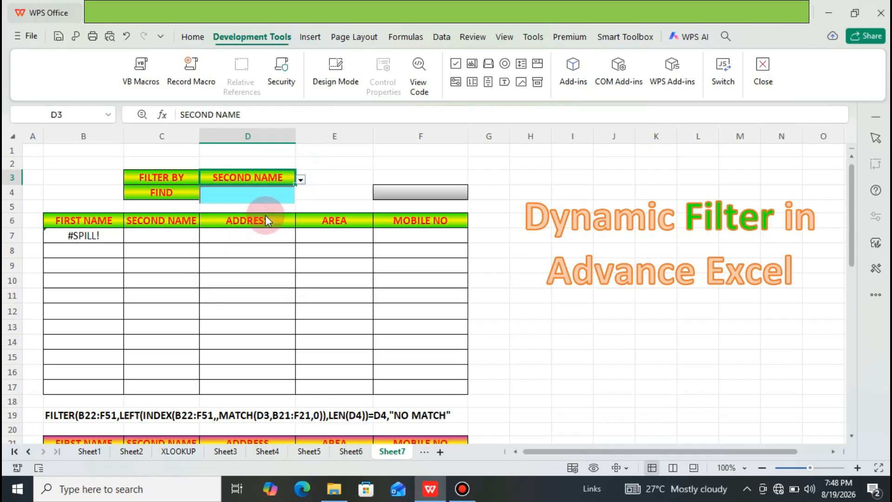
left_click(244, 193)
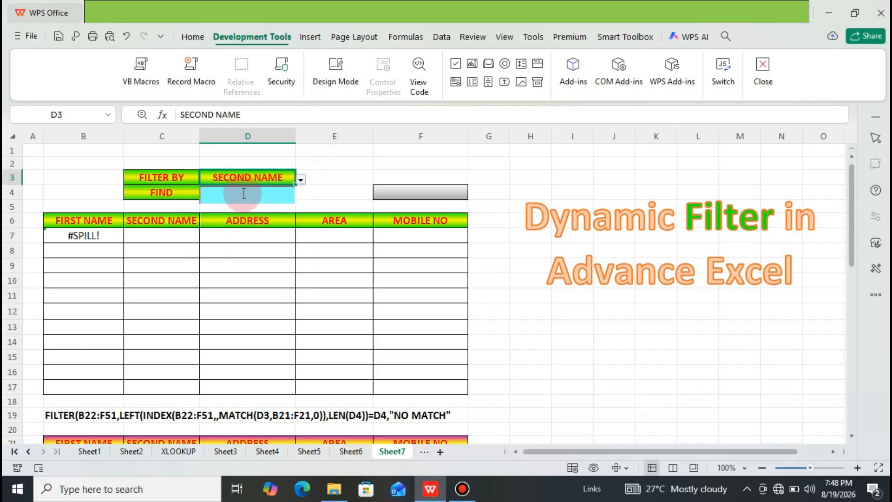
type("J")
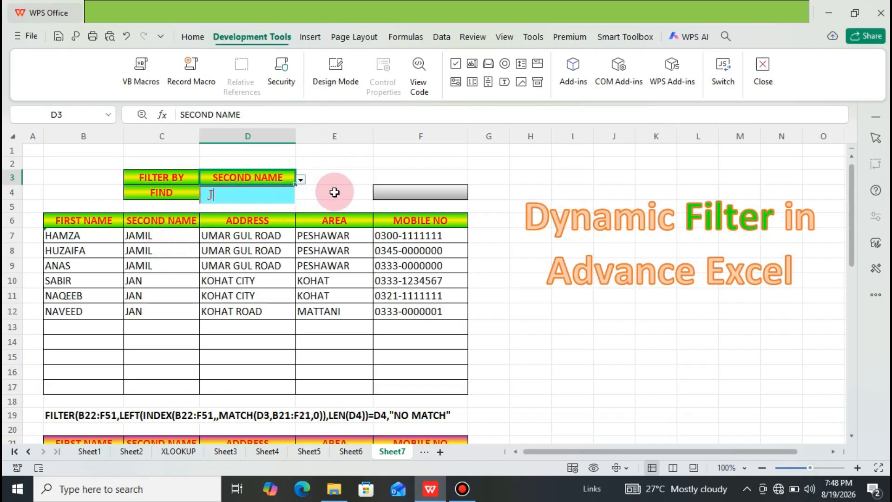
key("BackSpace")
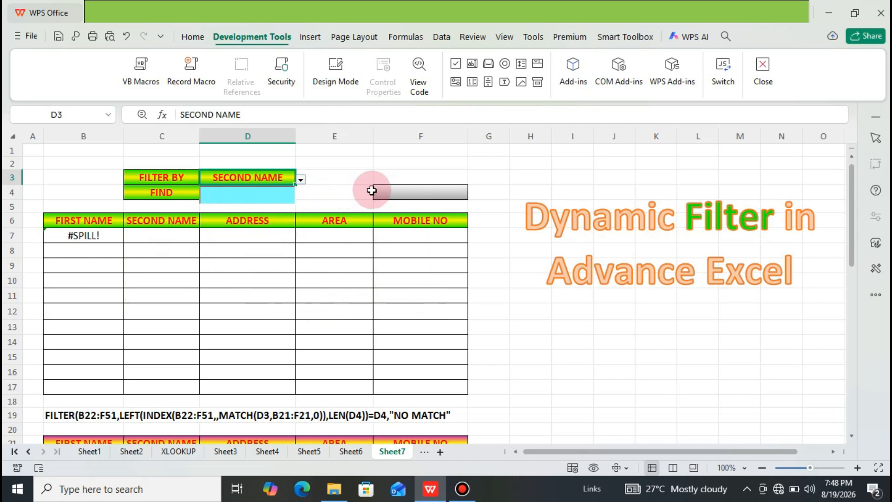
Step: Start a formula in cell F4 with =COUNTA(C7:C17) to count the filtered records
left_click(392, 195)
type("=")
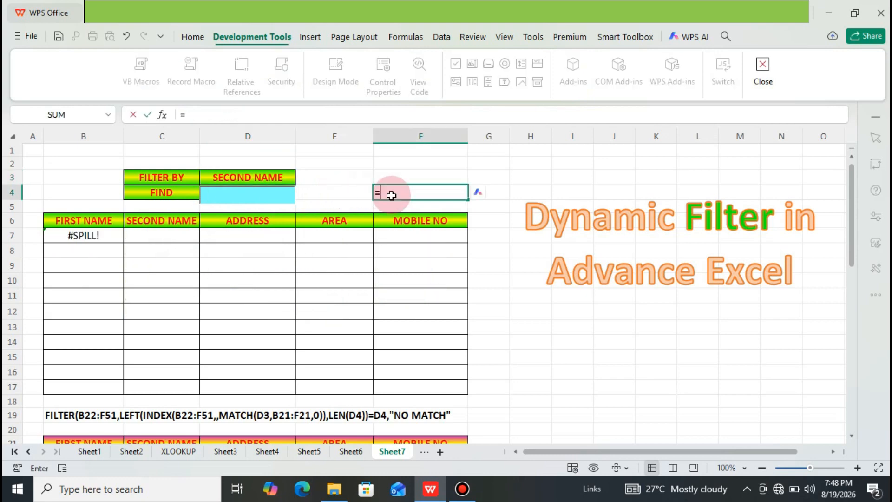
type("COUNT")
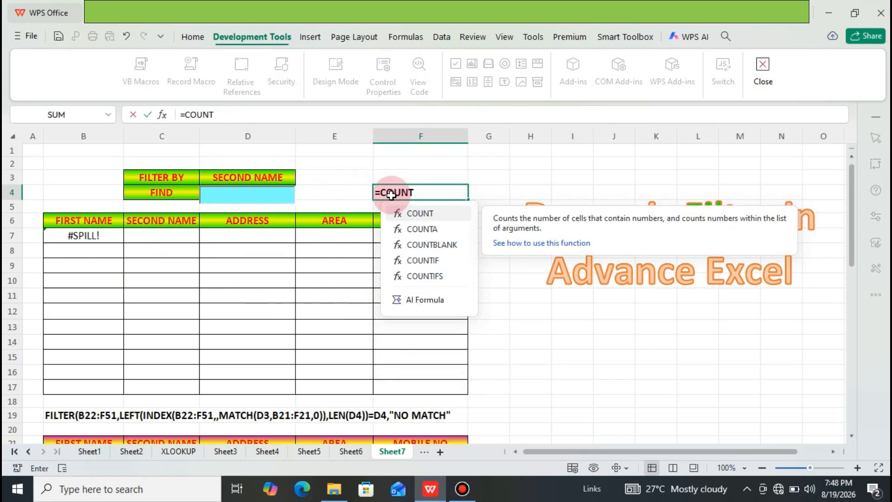
type("A(")
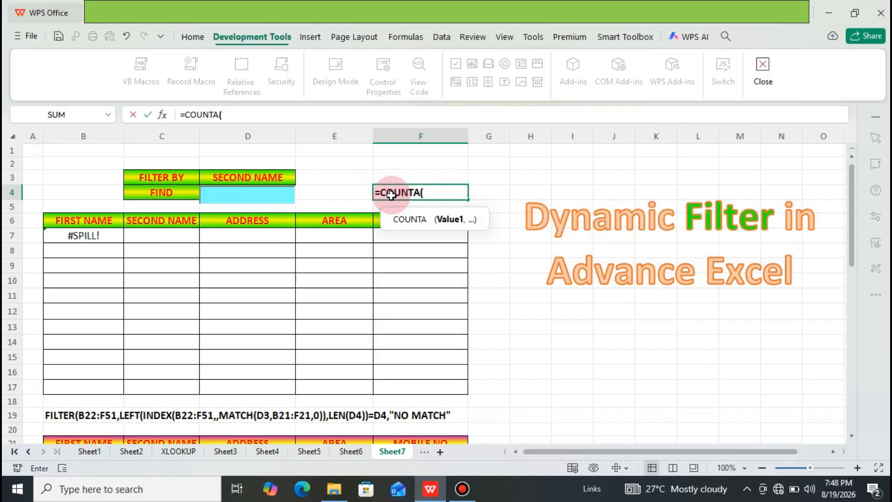
key("Left")
key("Left")
key("Left")
key("Down")
key("Down")
key("Down")
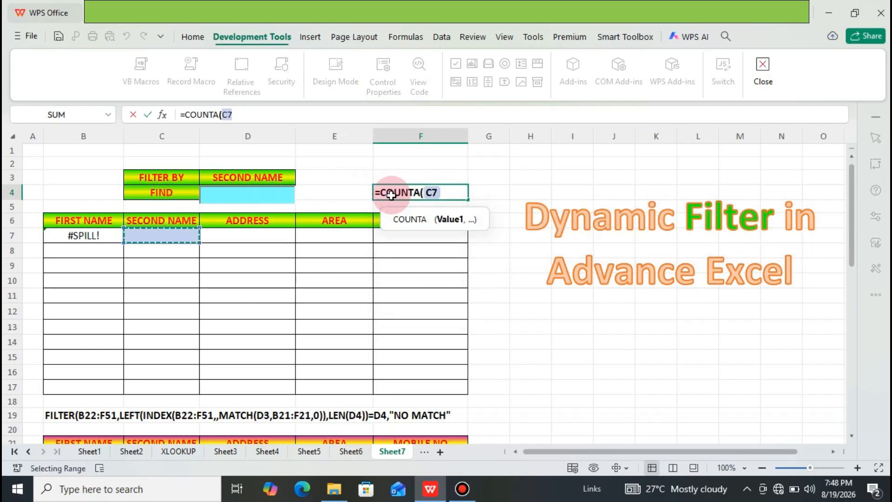
key("shift+Down")
key("shift+Down")
key("shift+Down")
key("shift+Down")
key("shift+Down")
key("shift+Down")
key("shift+Down")
key("shift+Down")
key("shift+Down")
key("shift+Down")
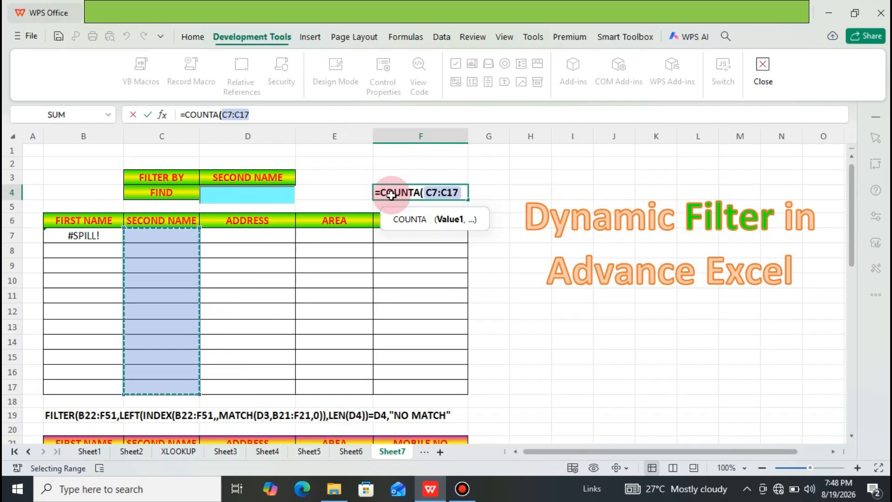
type(")")
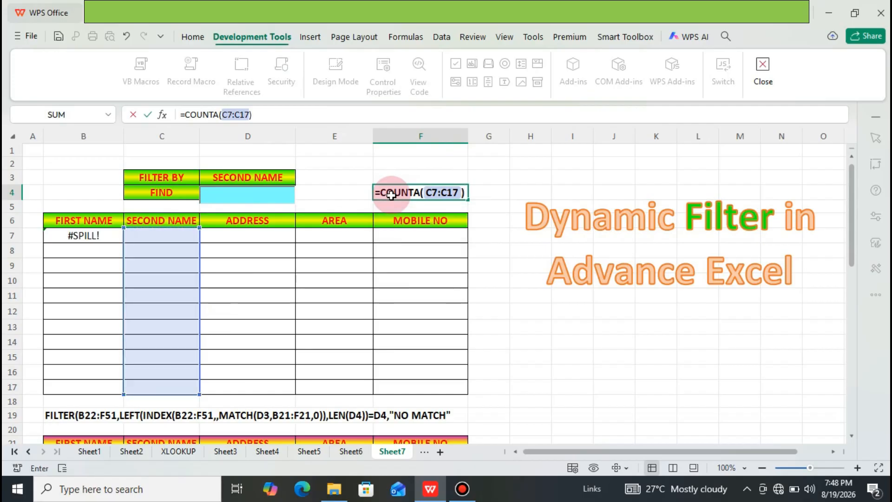
type(" & \"  RECO")
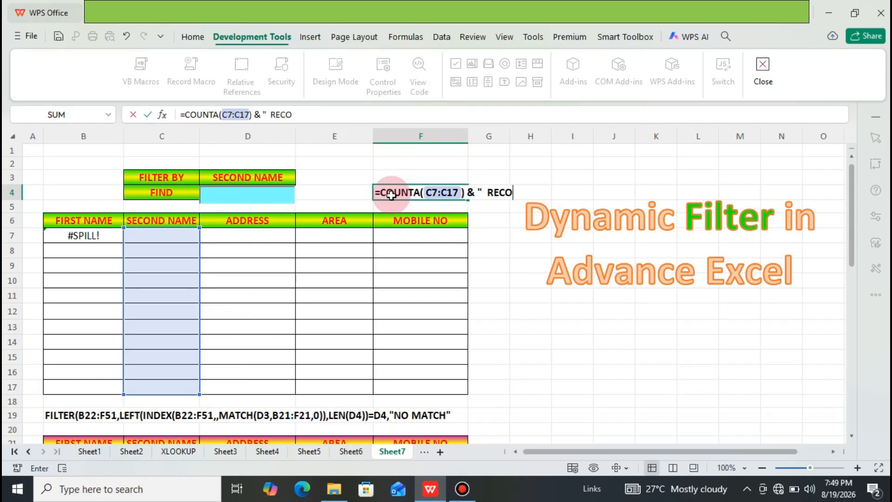
type("RDS FOUND")
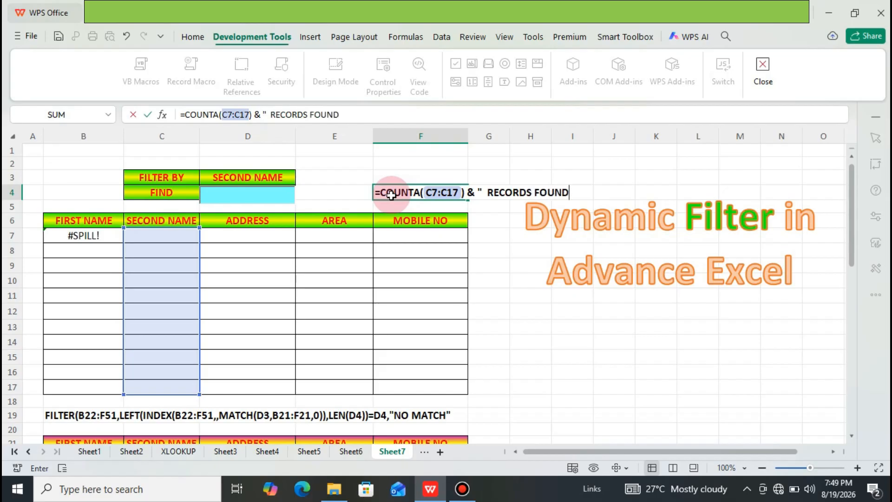
type("\"")
Step: Append & " RECORDS FOUND" to the COUNTA formula in F4 and commit it
key("Return")
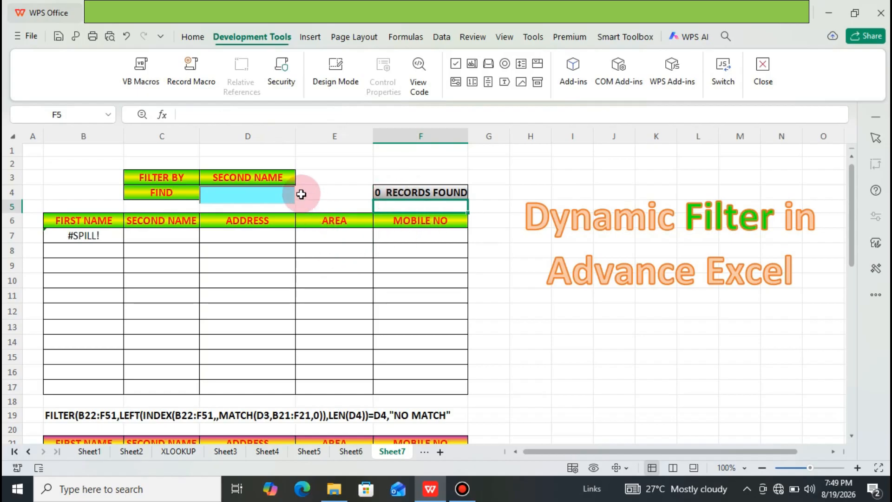
Step: Test the record counter by searching SECOND NAME for a three-letter name beginning with JA
left_click(290, 180)
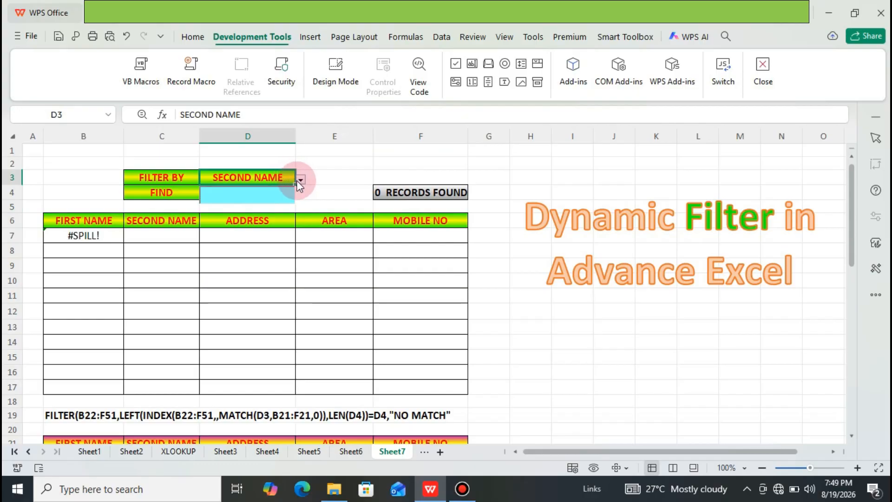
left_click(276, 192)
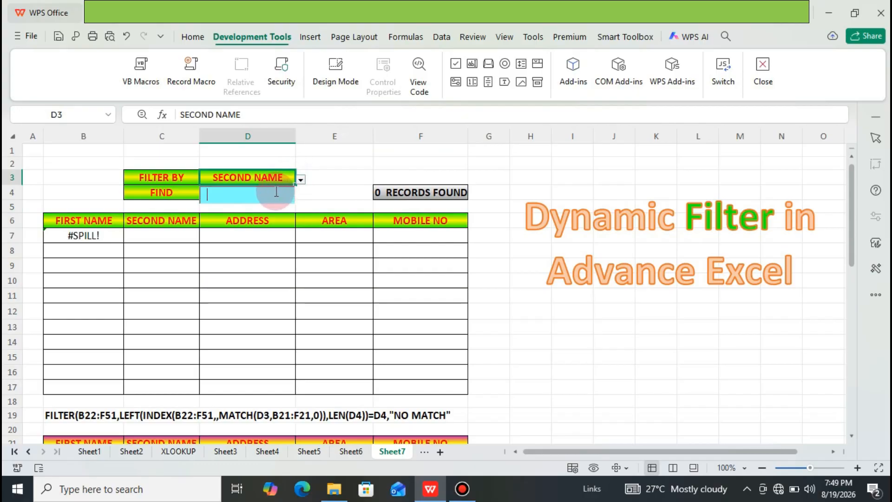
type("J")
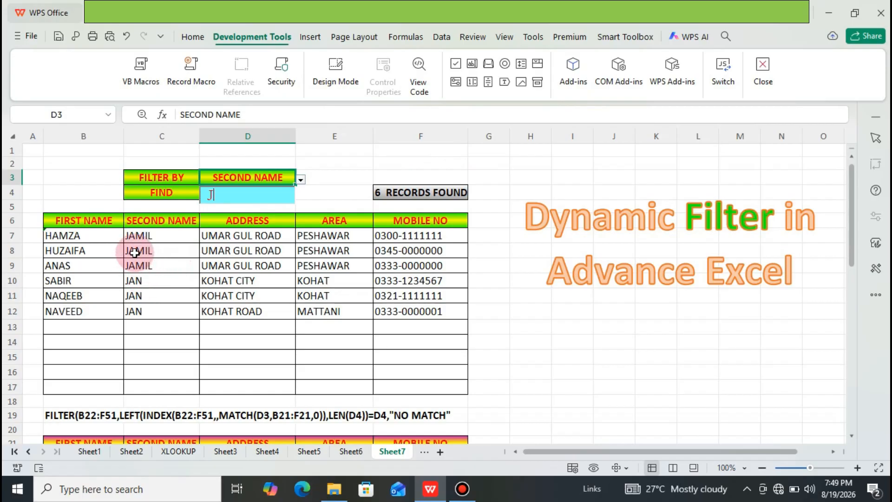
type("A")
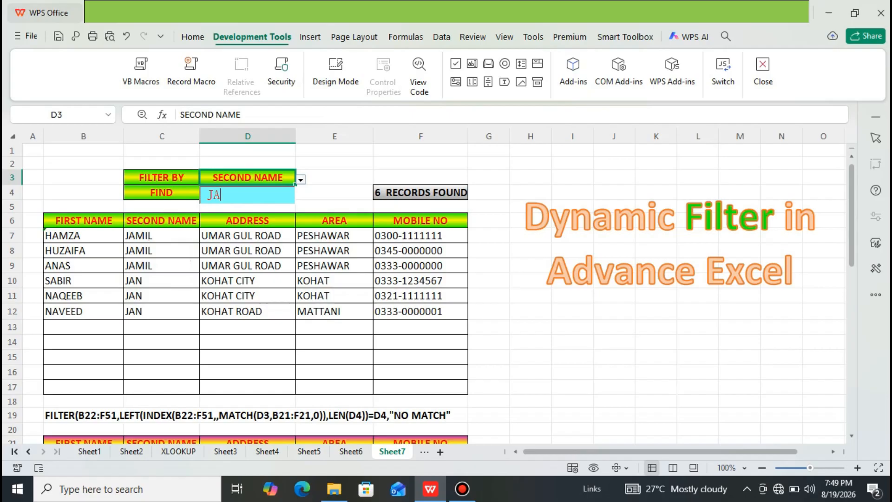
type("N")
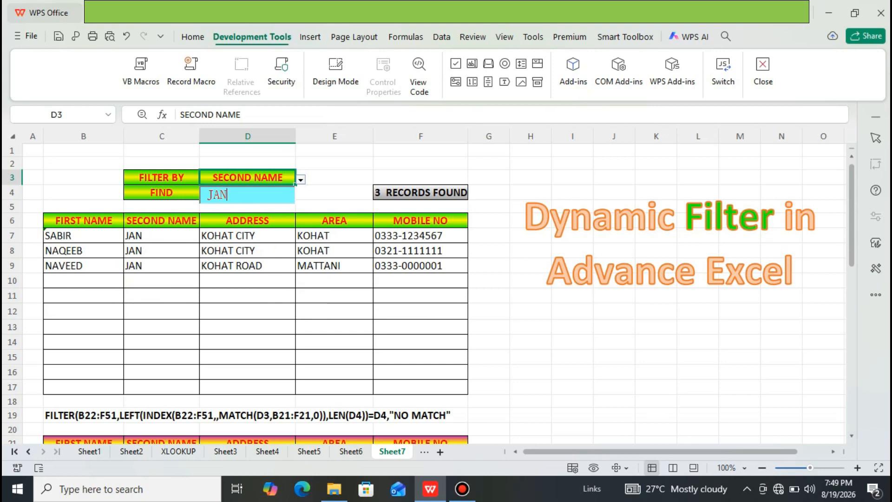
Step: Change the FIND text to JAM to test another second name, and clear the box
key("BackSpace")
type("M")
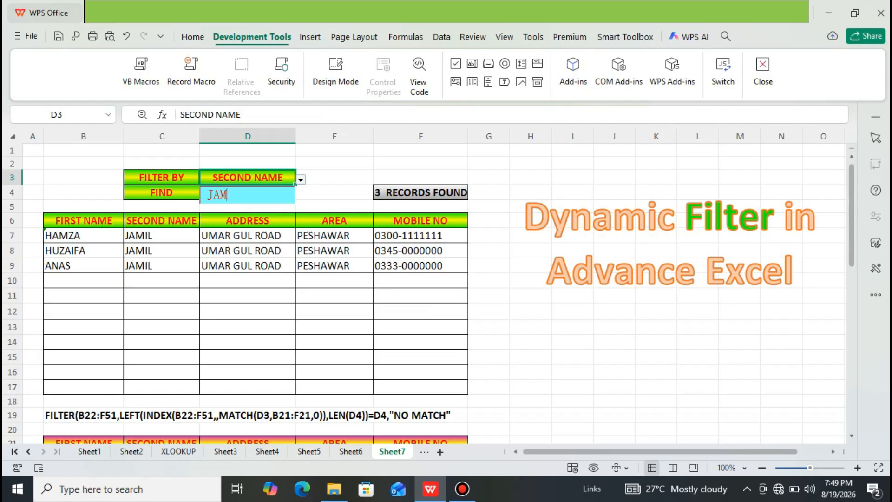
key("BackSpace")
key("BackSpace")
key("BackSpace")
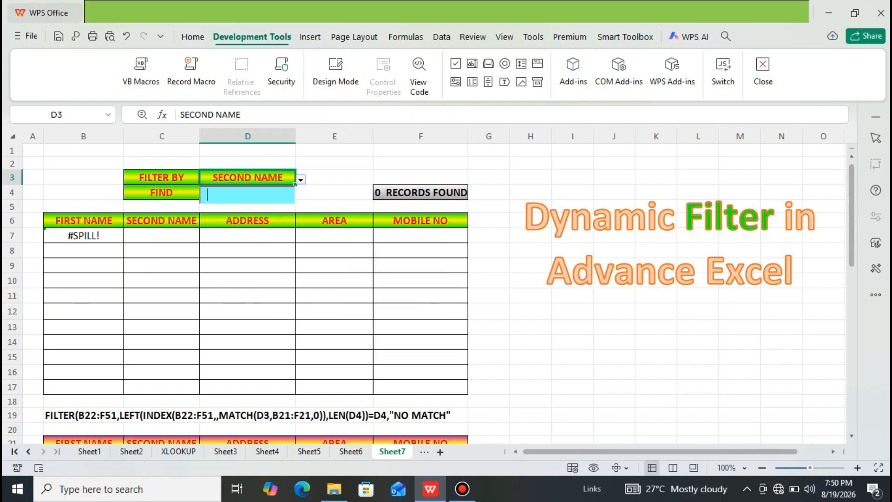
Step: Filter by ADDRESS and narrow the records by entering CH, extended to CHATO, in the FIND box
left_click(300, 179)
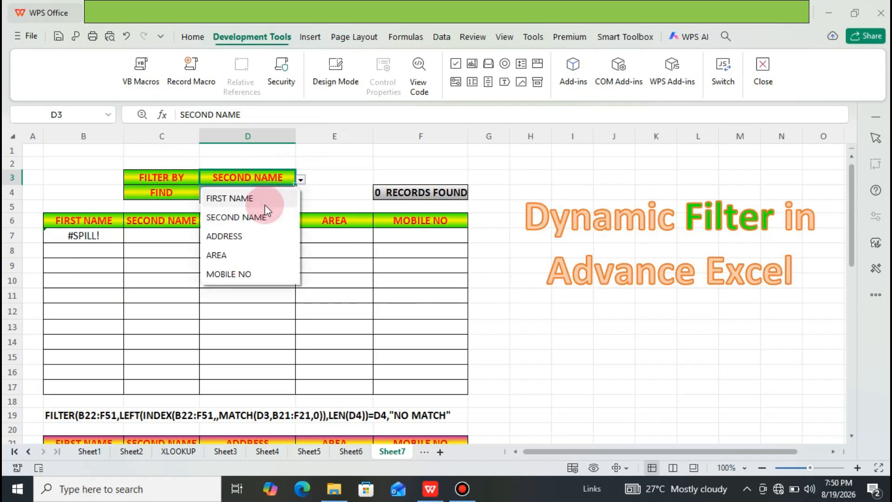
left_click(246, 236)
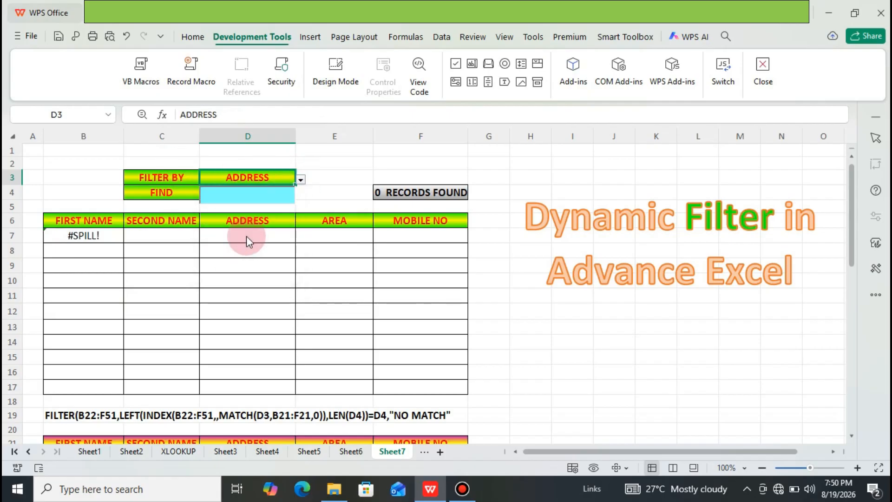
left_click(238, 197)
type("CH")
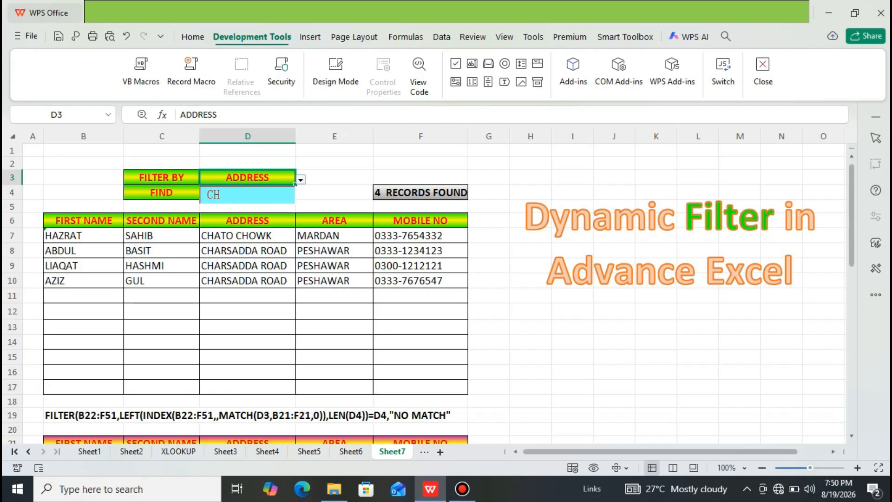
type("ATO")
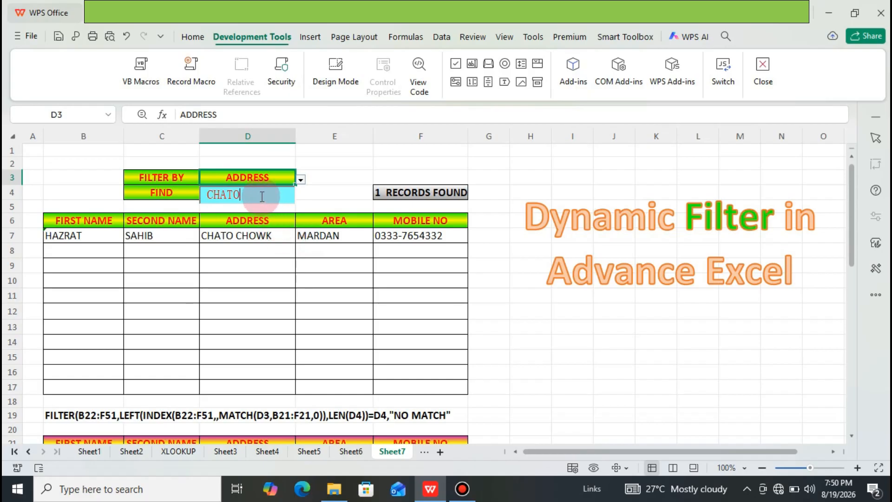
Step: Clear the FIND box, set FILTER BY to AREA and test the filter with K, emptying the box again
key("BackSpace")
key("BackSpace")
key("BackSpace")
key("BackSpace")
key("BackSpace")
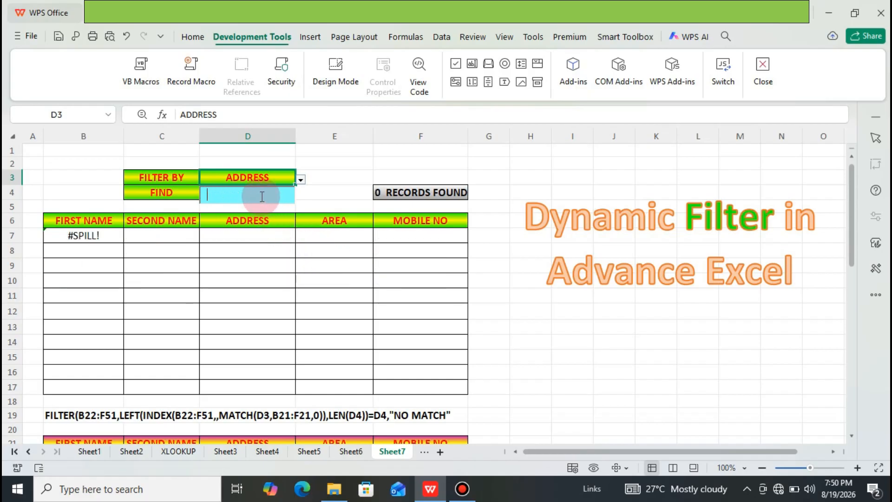
left_click(300, 180)
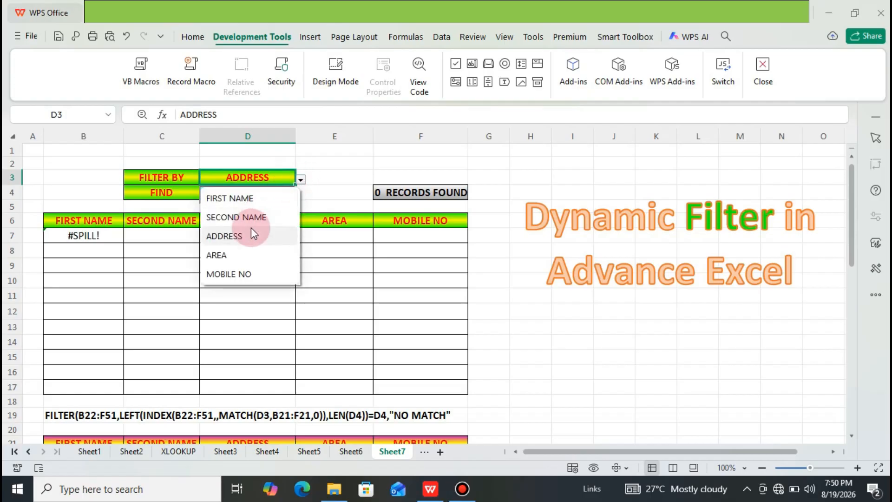
left_click(236, 254)
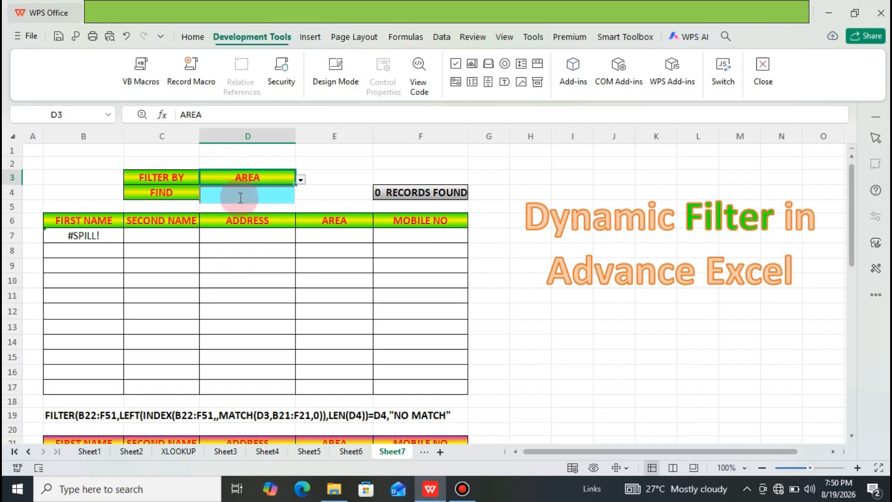
type("K")
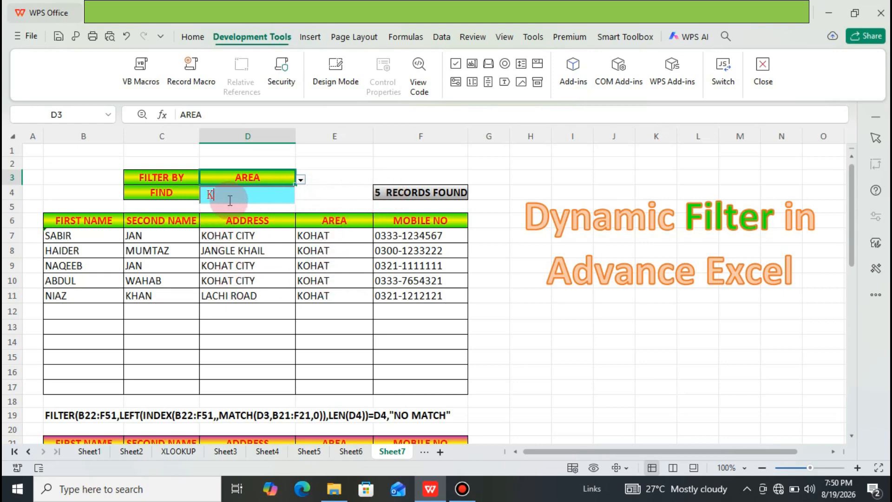
key("BackSpace")
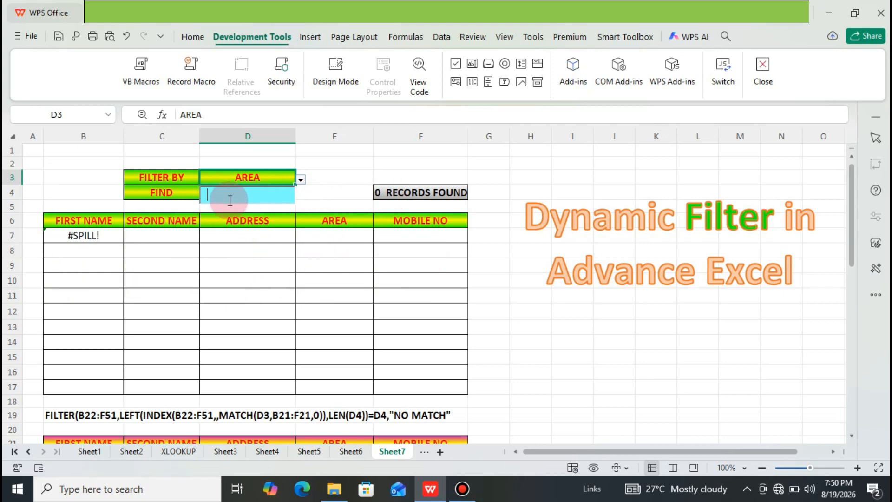
Step: Search the AREA column by entering MAR in the FIND box, and change the text to MAT
type("M")
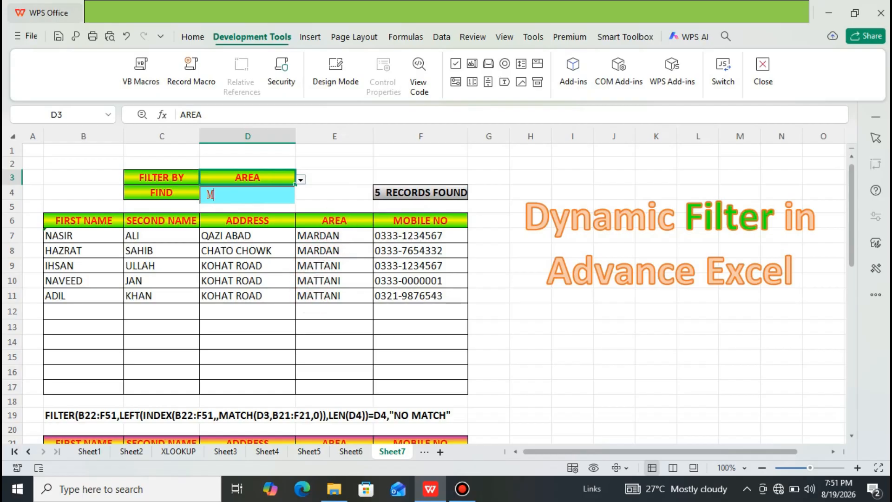
type("AR")
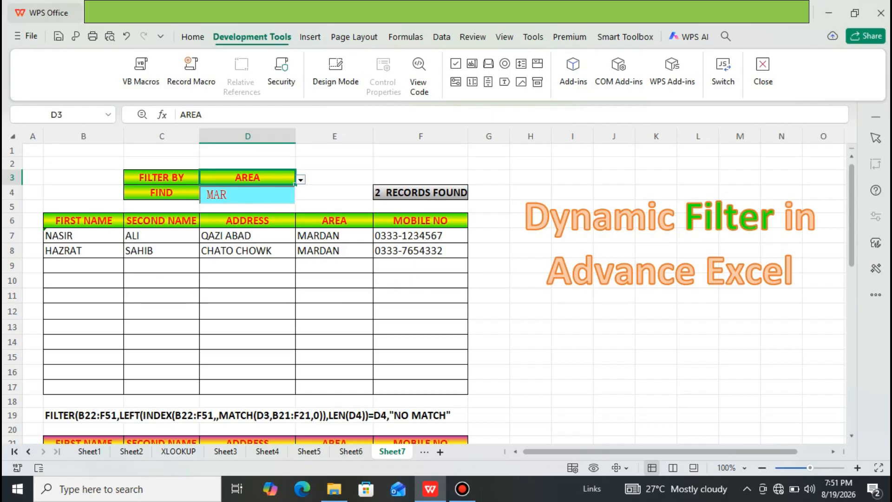
key("BackSpace")
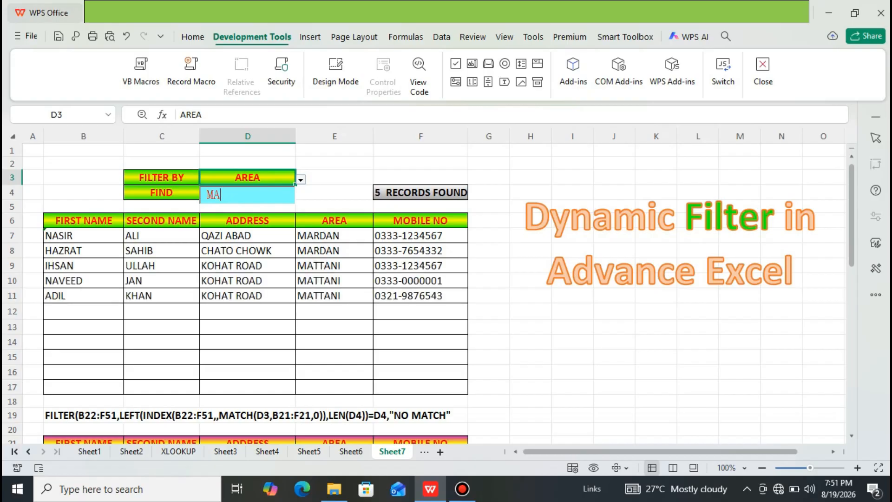
type("T")
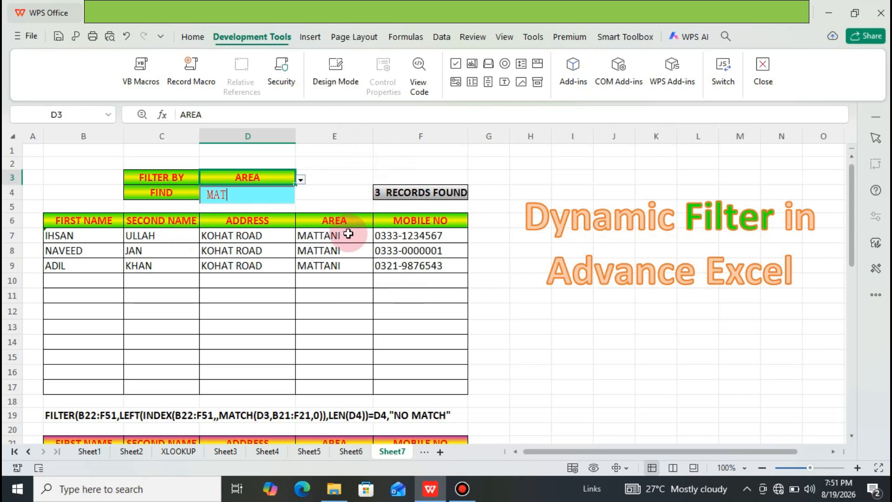
Step: Clear the FIND box and set FILTER BY to MOBILE NO
left_click(301, 180)
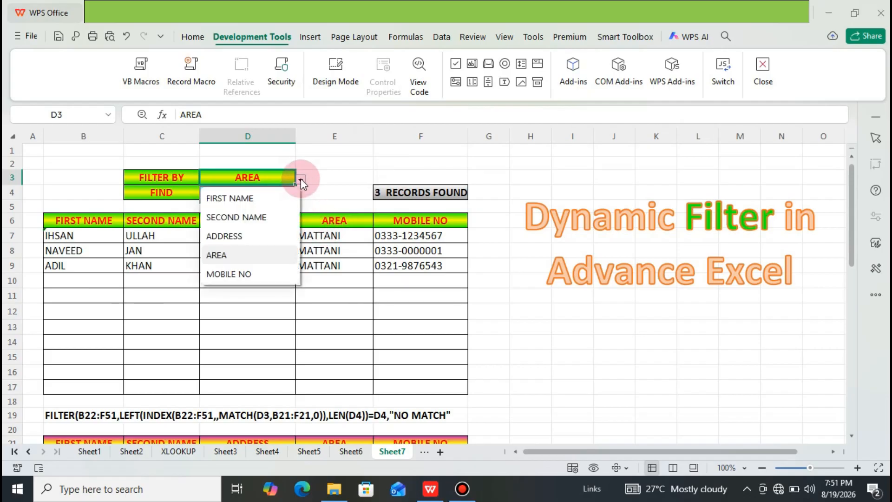
left_click(354, 176)
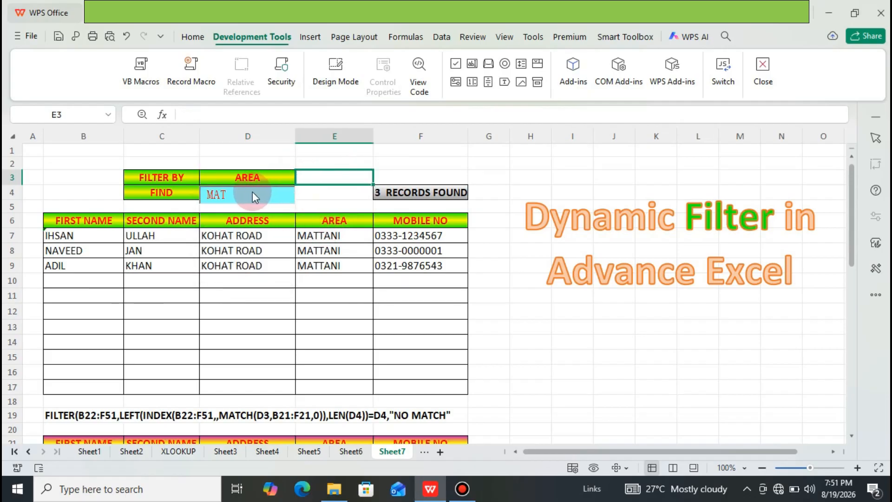
key("BackSpace")
key("BackSpace")
key("BackSpace")
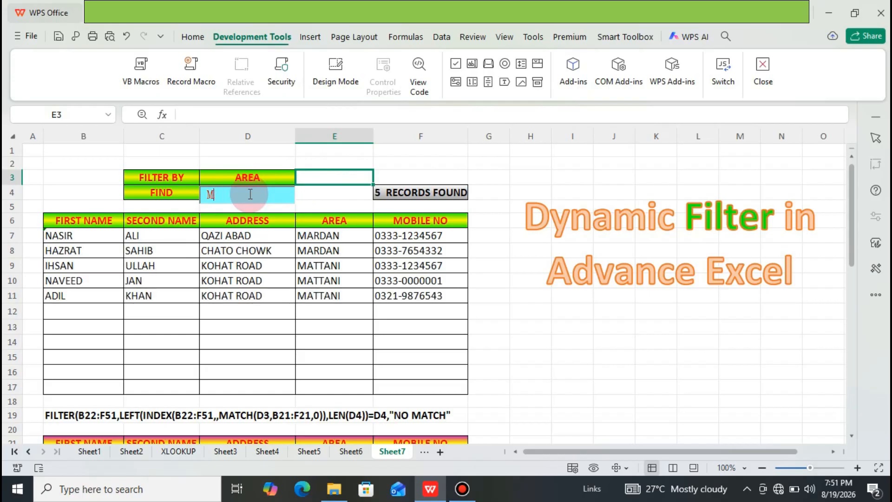
left_click(272, 177)
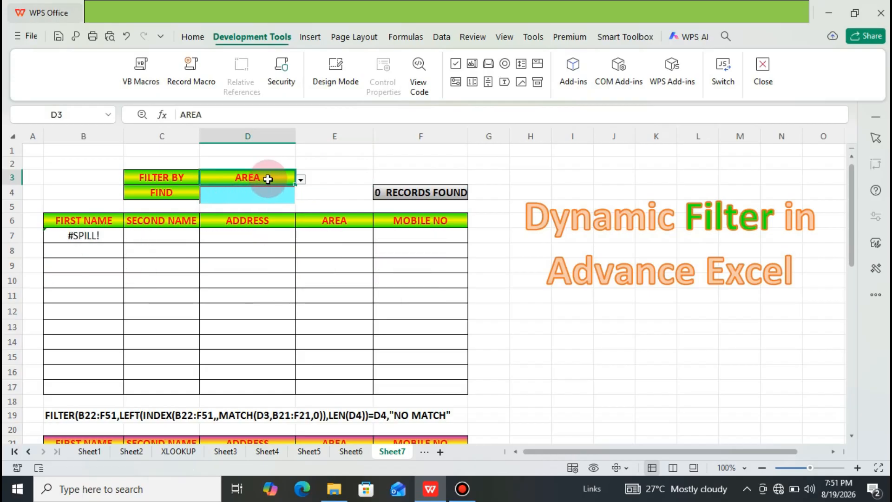
left_click(301, 180)
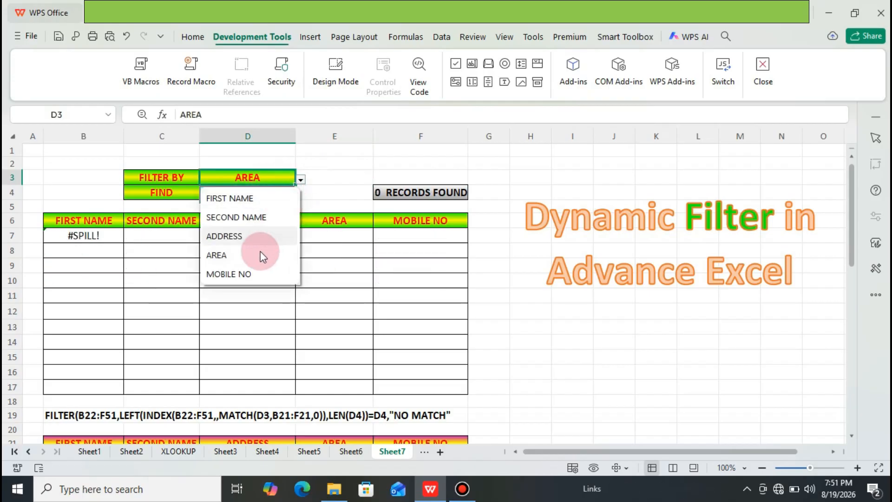
left_click(252, 274)
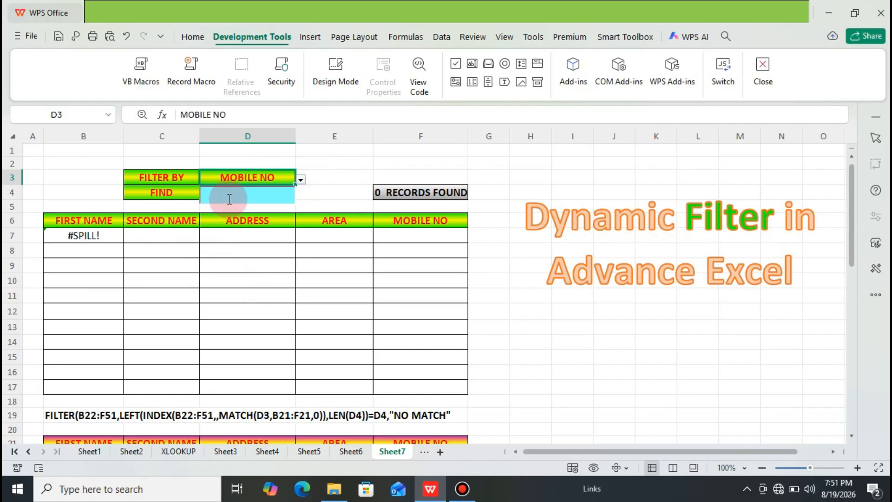
Step: Search the mobile numbers for those starting with 0300, and clear the FIND box
type("0300")
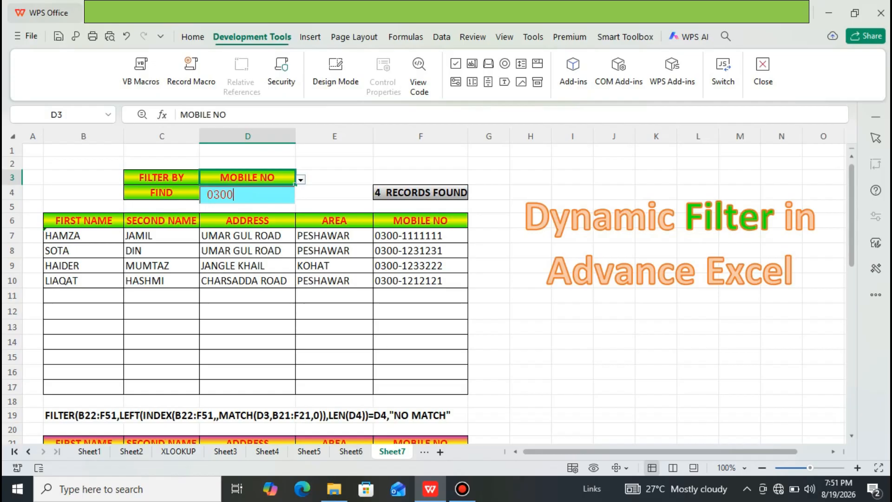
key("BackSpace")
key("BackSpace")
key("BackSpace")
key("BackSpace")
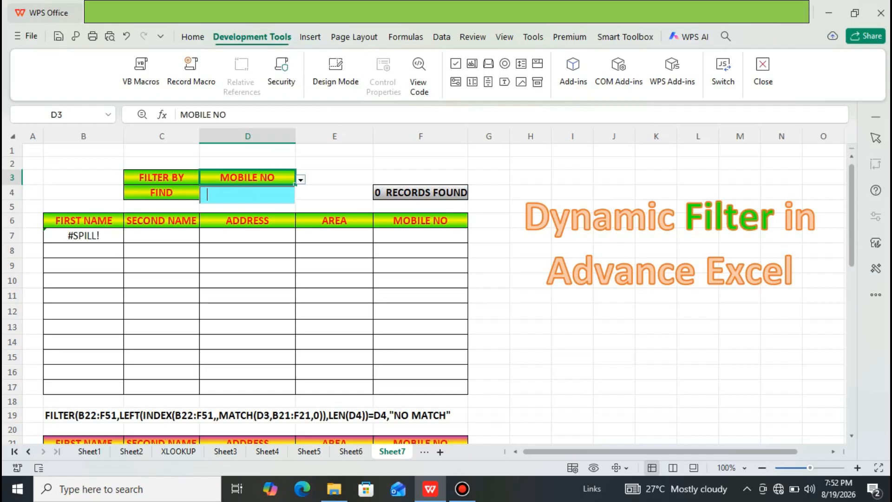
Step: Look through the source records below the FILTER formula text in row 19 and return to the top of the sheet
left_click(163, 351)
key("Down")
key("Down")
key("Down")
key("Down")
key("Down")
key("Down")
key("Down")
key("Down")
key("Down")
key("Down")
key("Down")
key("Down")
key("Down")
key("Down")
key("Down")
key("Down")
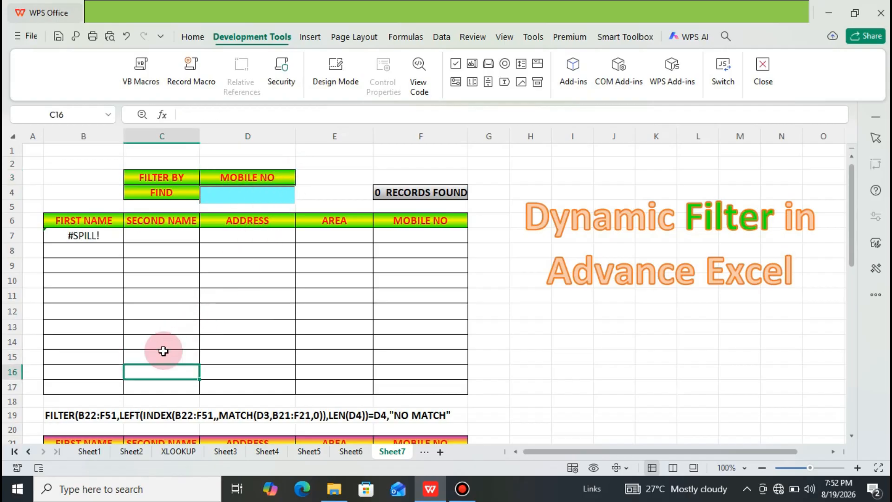
key("Down")
key("Down")
key("Down")
key("Down")
key("Down")
key("Down")
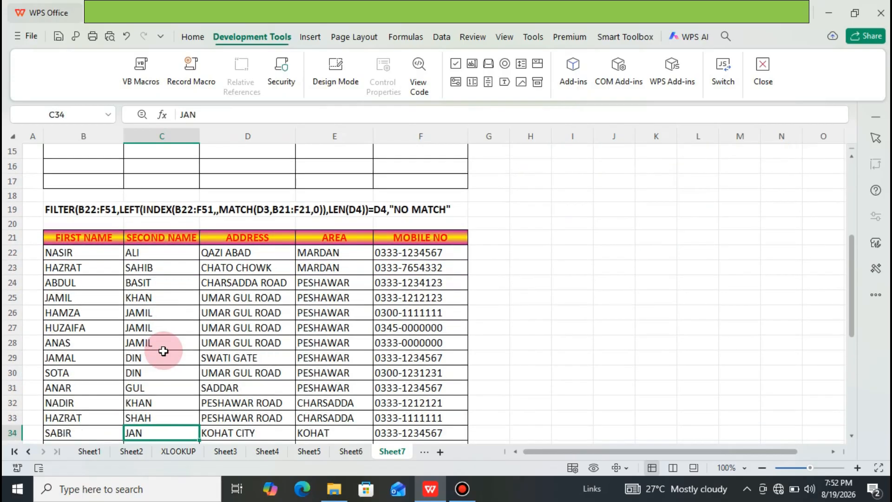
key("Up")
key("Up")
key("Up")
key("Up")
key("Up")
key("Up")
key("Up")
key("Up")
key("Up")
key("Up")
key("Up")
key("Up")
key("Up")
key("Up")
key("Up")
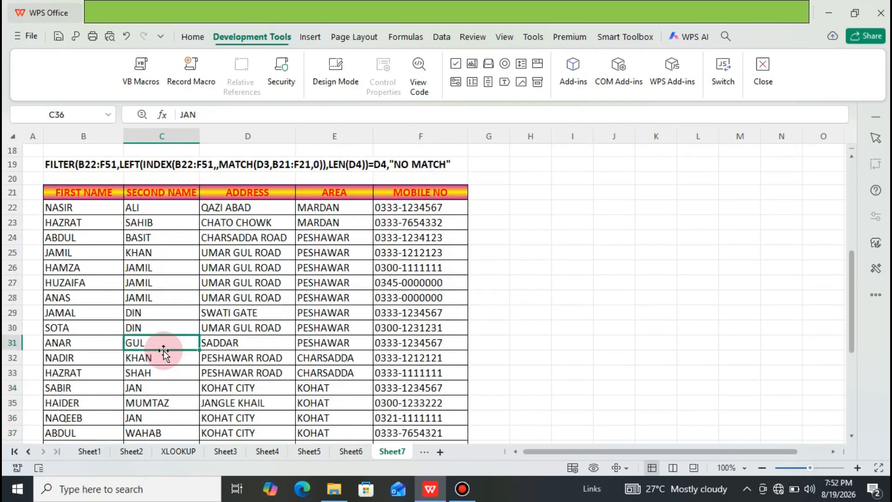
key("Down")
key("Down")
key("Down")
key("Down")
key("Down")
key("Down")
key("Down")
key("Down")
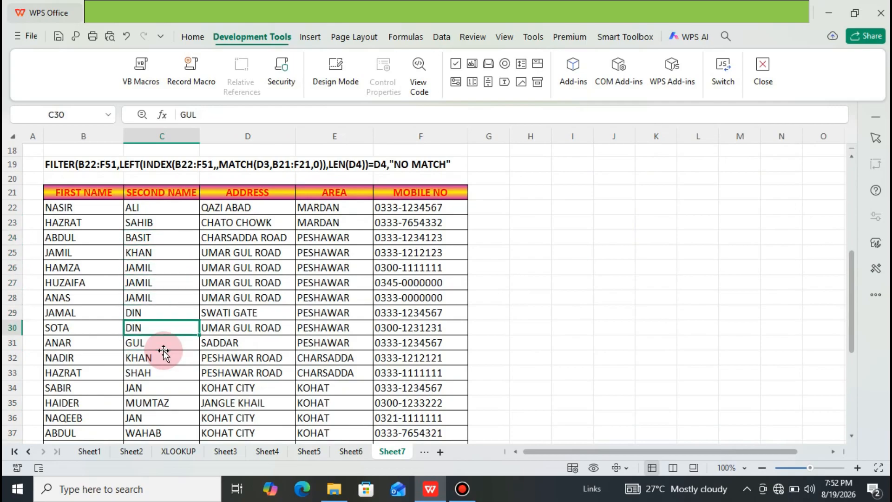
key("Up")
key("Up")
key("Up")
key("Up")
key("Up")
key("Up")
key("Up")
key("Up")
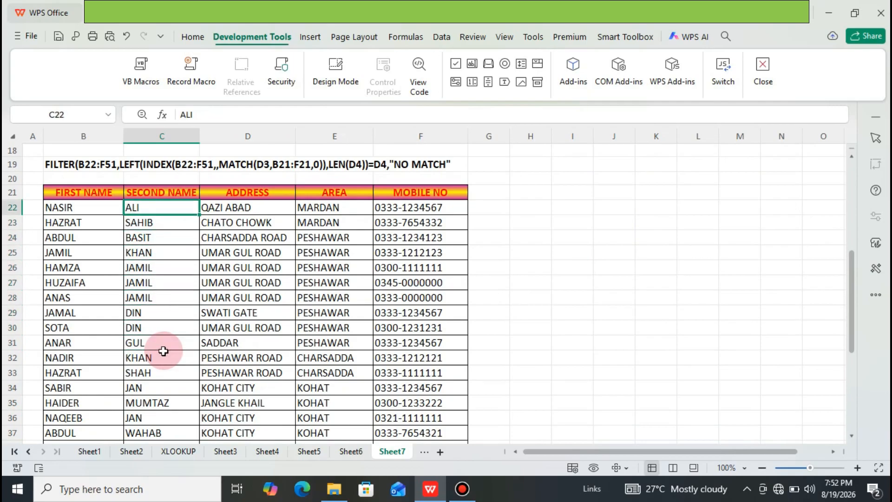
key("Up")
key("Up")
key("Up")
key("Up")
key("Up")
key("Up")
key("Up")
key("Up")
key("Up")
key("Up")
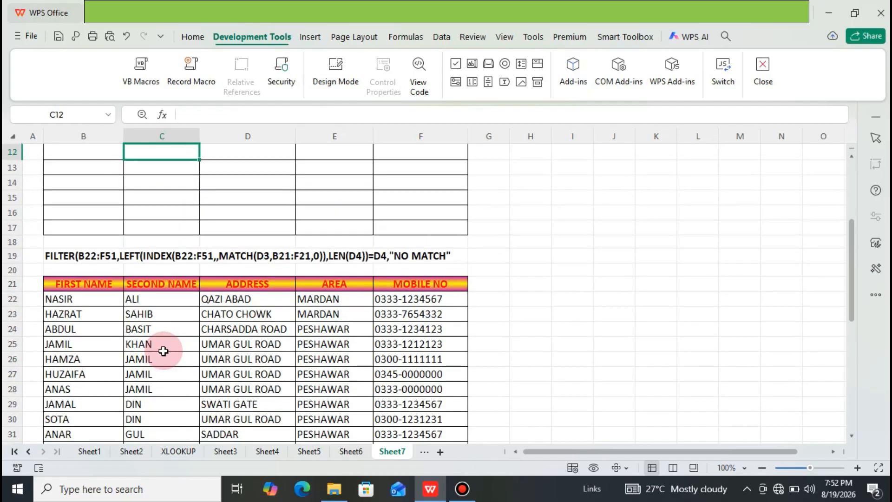
key("Up")
key("Up")
key("Up")
key("Up")
key("Up")
key("Up")
key("Up")
key("Up")
key("Up")
key("Up")
key("Up")
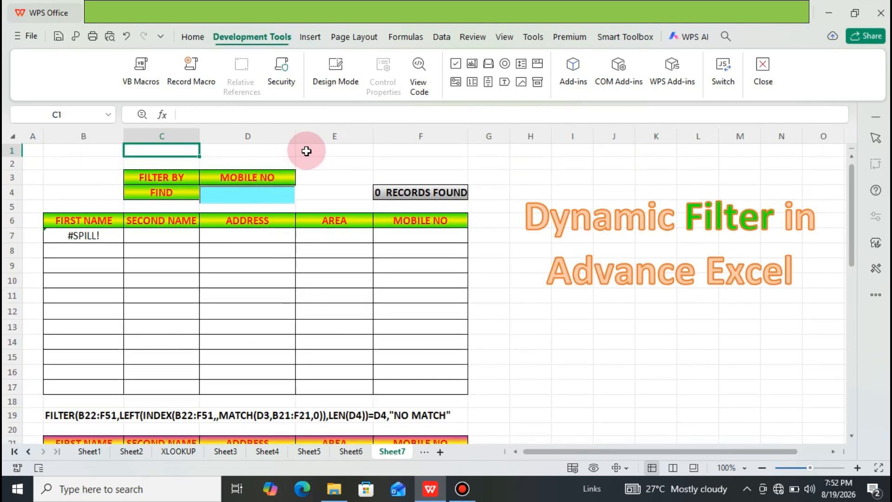
Step: Set FILTER BY in D3 to FIRST NAME
left_click(291, 181)
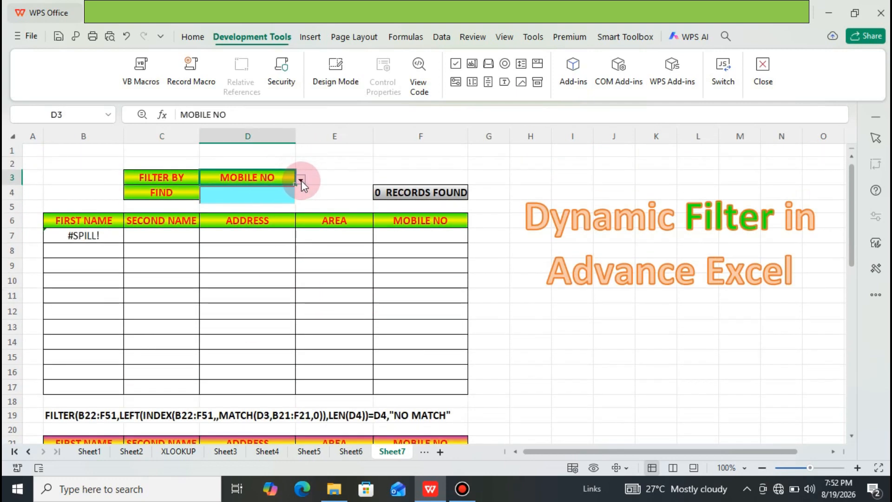
left_click(301, 180)
left_click(257, 202)
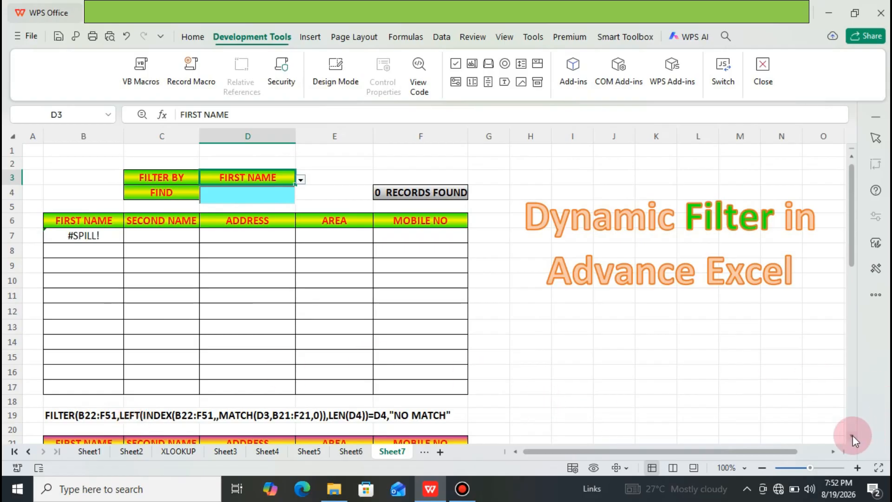
scroll(852, 436, "down", 2)
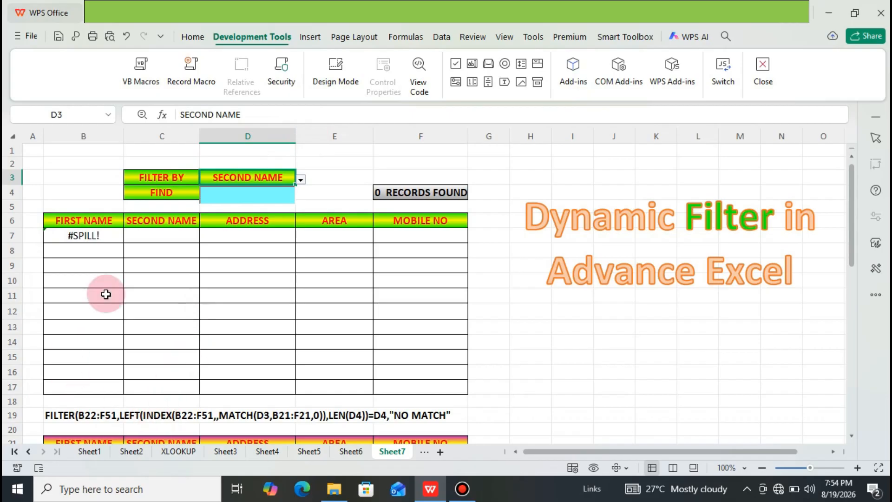
Step: Switch the FILTER BY selection to FIRST NAME and on to SECOND NAME
left_click(300, 181)
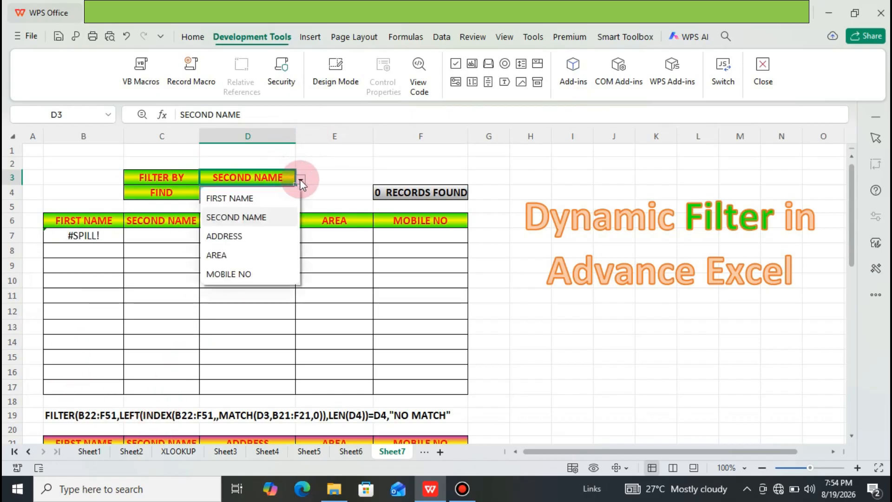
left_click(280, 196)
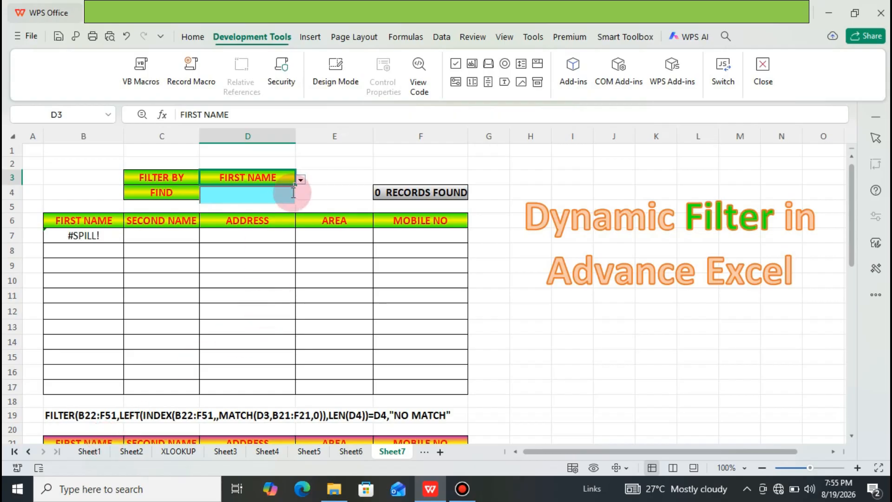
left_click(301, 180)
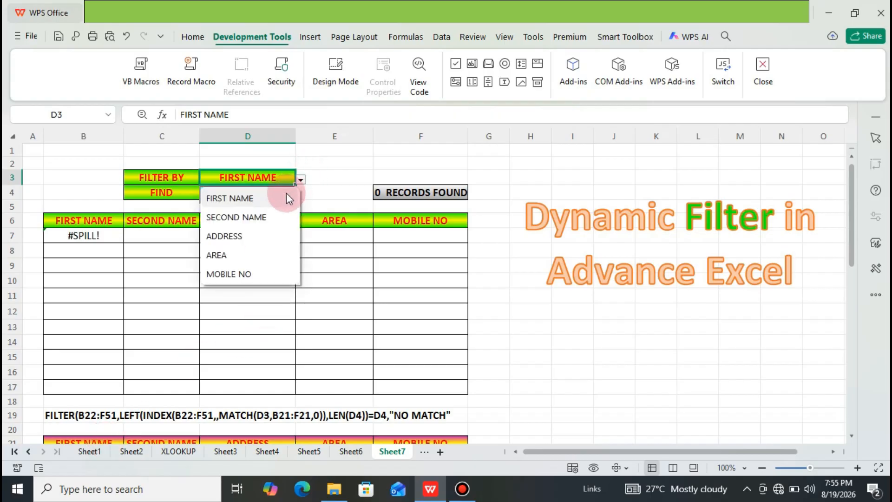
left_click(268, 214)
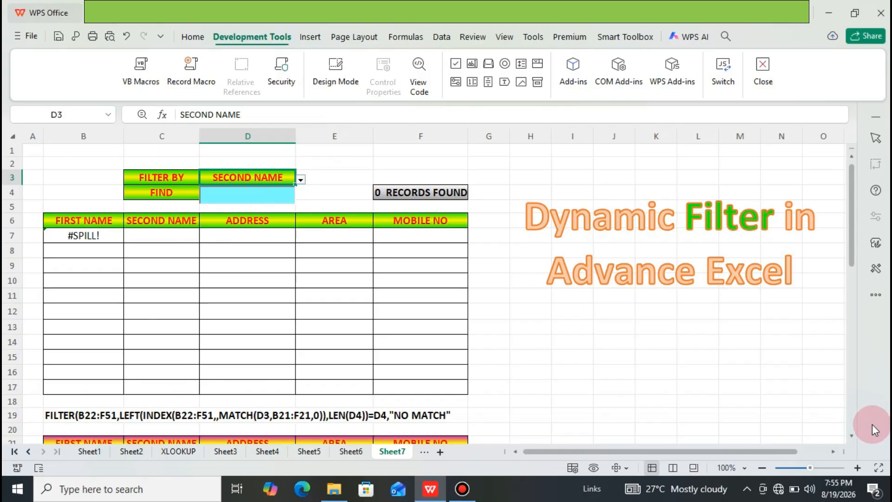
Step: Set the FILTER BY selection in D3 to AREA
left_click(852, 436)
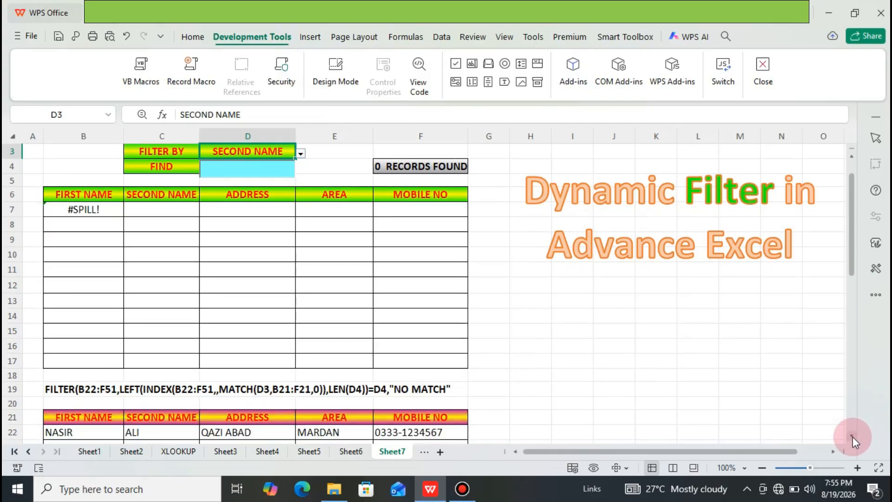
left_click(301, 153)
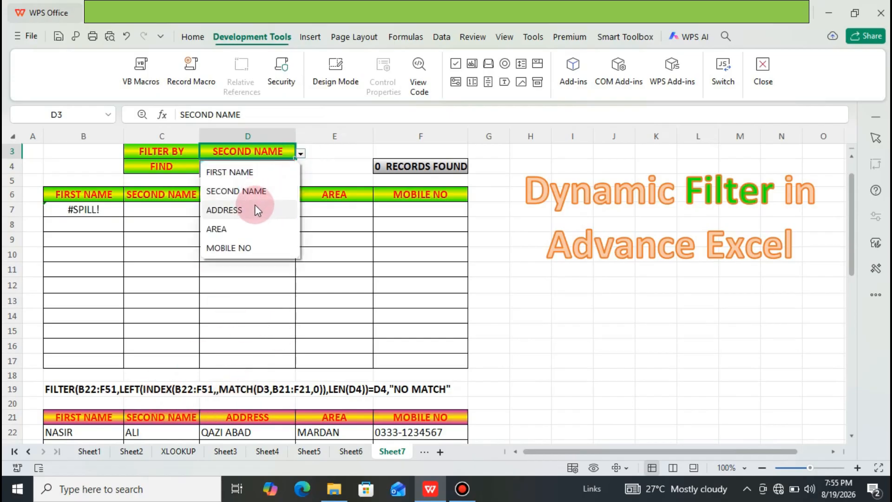
left_click(243, 230)
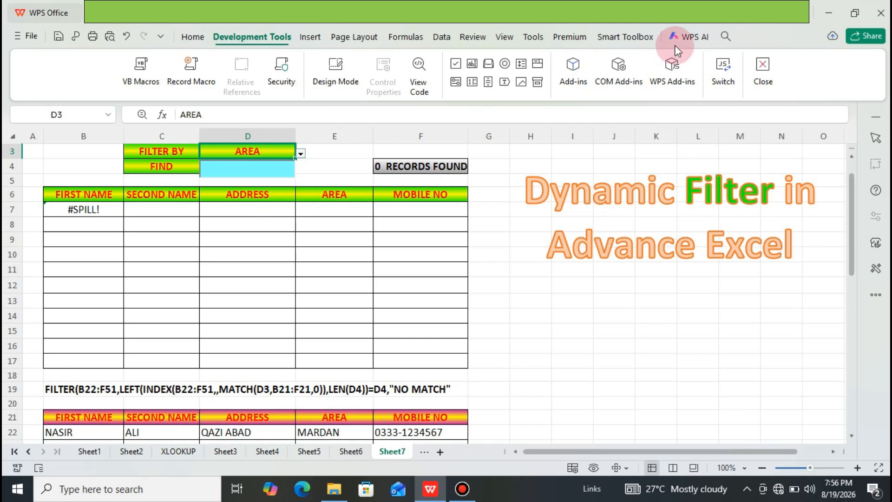
left_click(855, 155)
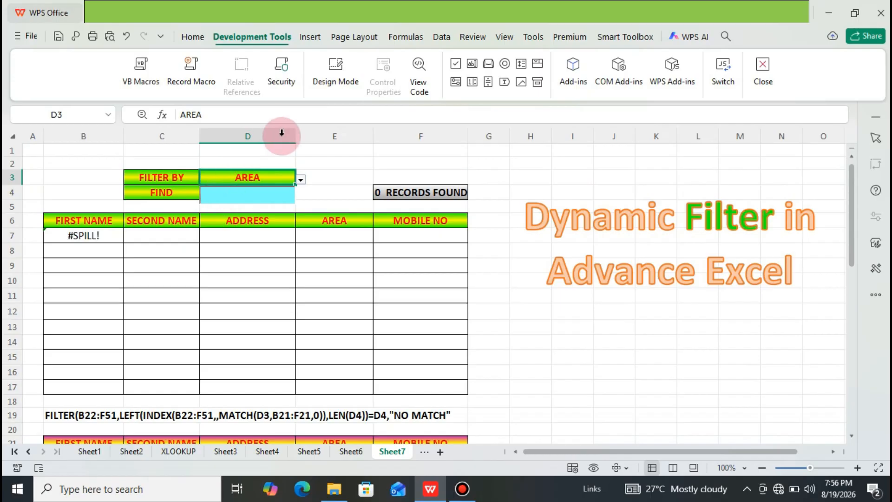
Step: Enter design mode and move the blue FIND text box up from D4 to the space above FILTER BY in D1:D2
left_click(332, 82)
left_click(333, 83)
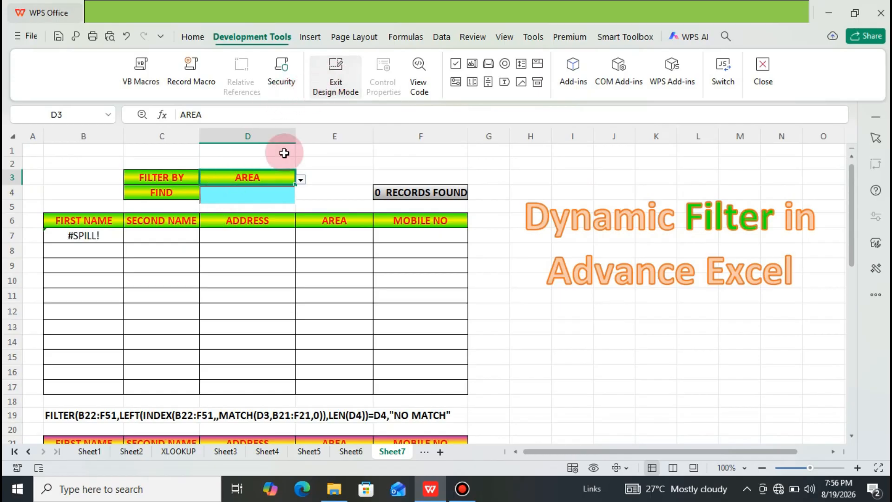
left_click(259, 203)
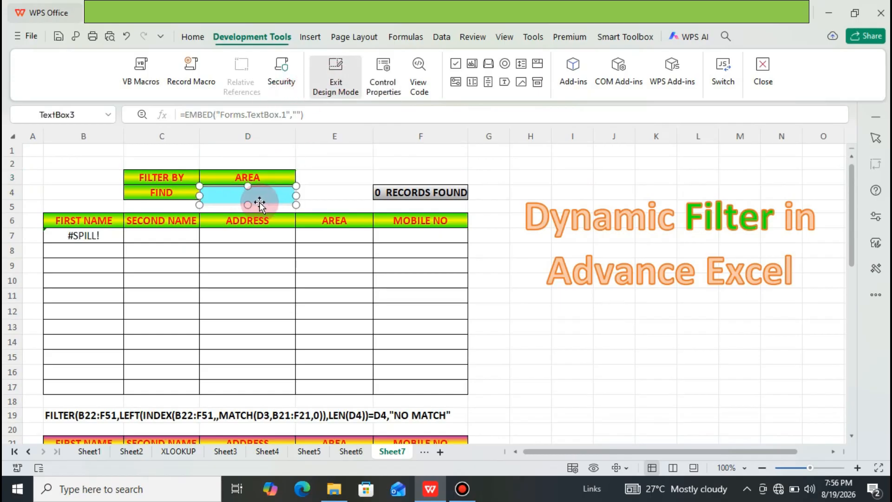
key("Up")
key("Up")
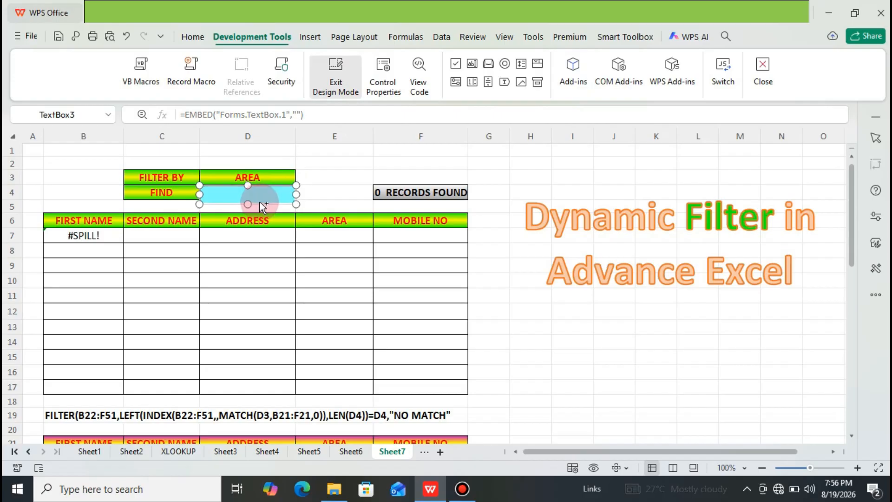
key("Up")
key("Up")
key("Up")
key("Up")
key("Up")
key("Up")
key("Up")
key("Up")
key("Up")
key("Up")
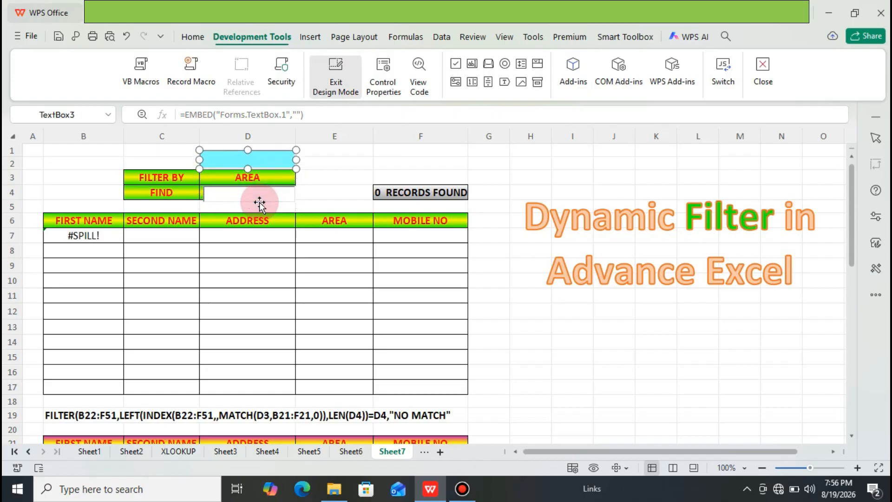
key("Up")
key("Up")
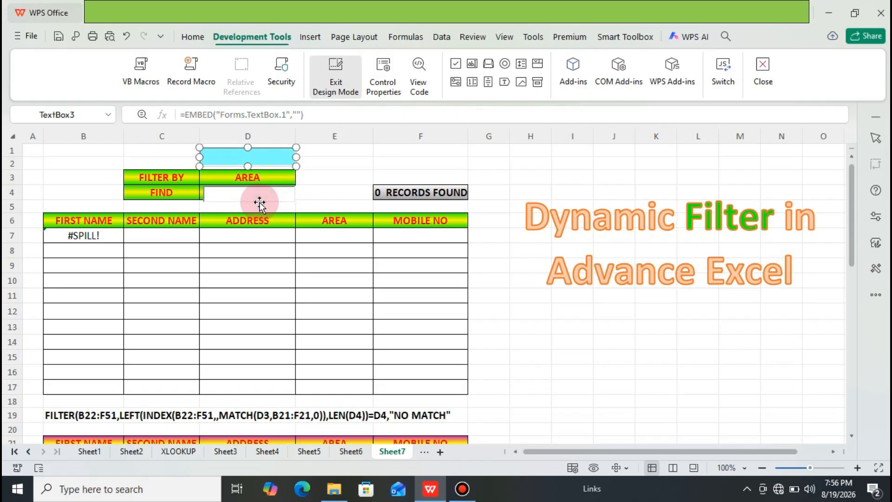
Step: Check the properties of the white text box TextBox2 over cell D4 and delete it
left_click(264, 198)
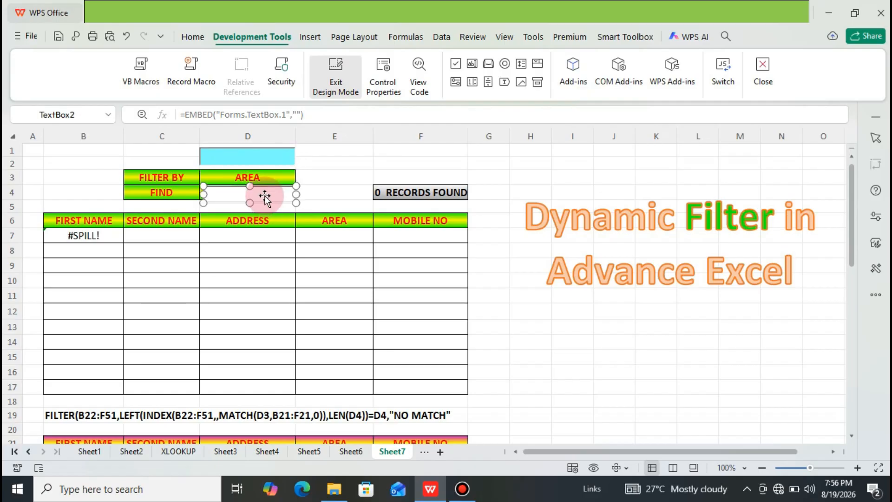
right_click(264, 198)
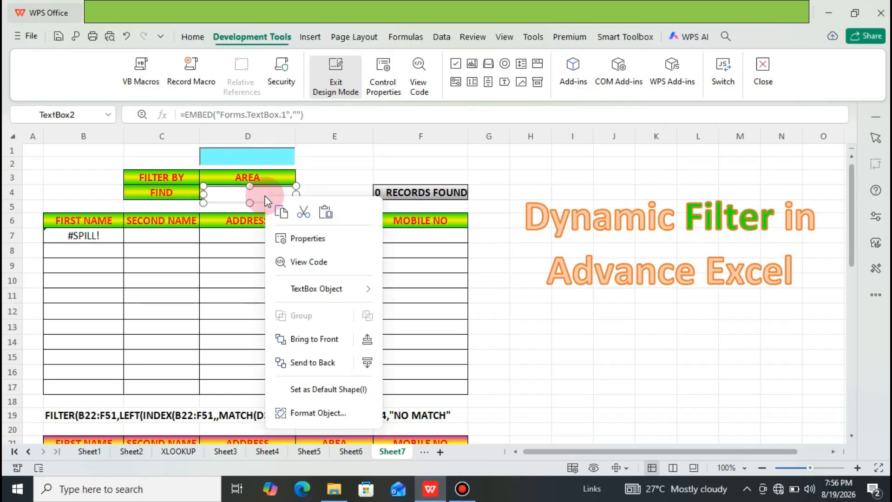
left_click(325, 244)
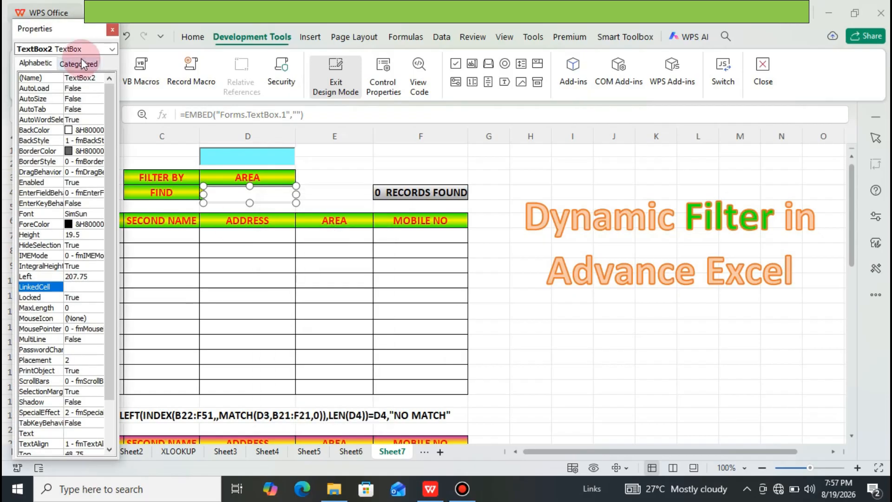
left_click(112, 29)
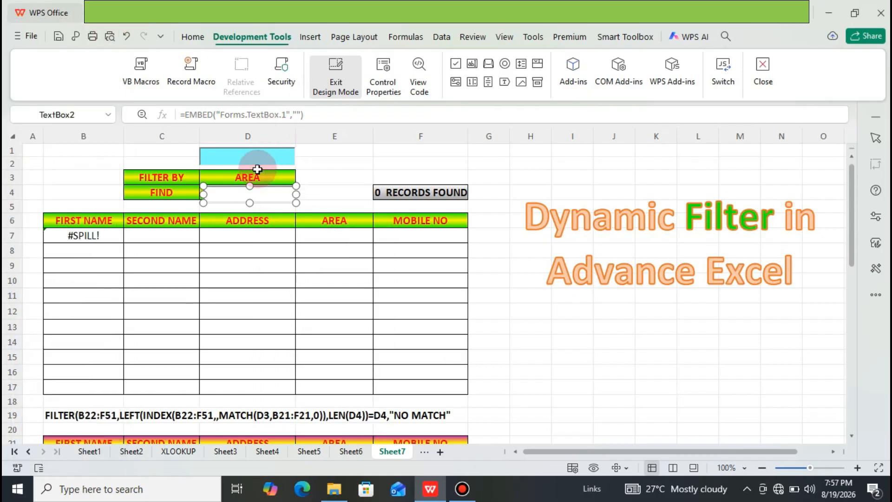
left_click(231, 199)
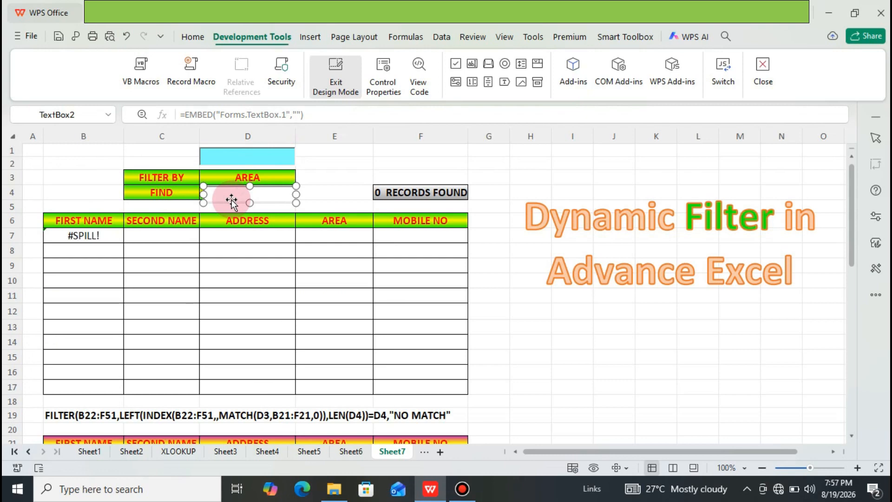
key("Escape")
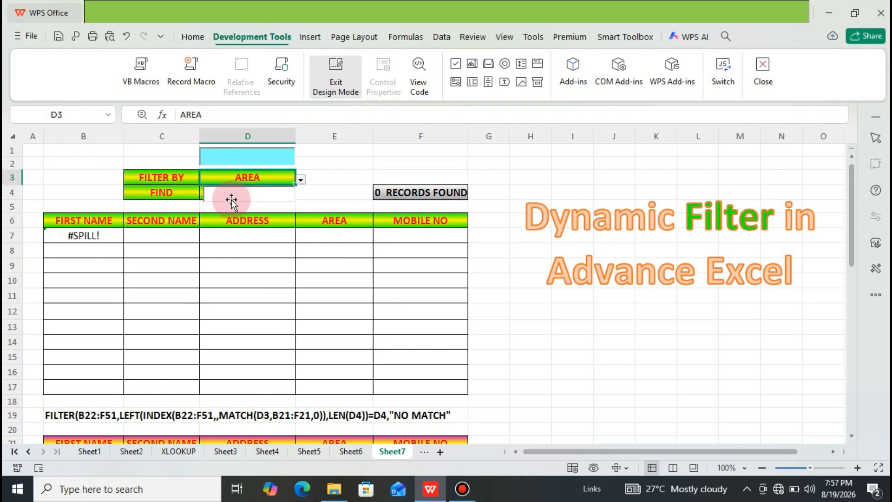
Step: Check the properties of the remaining white text box TextBox1 over cell D4 and delete it
left_click(232, 200)
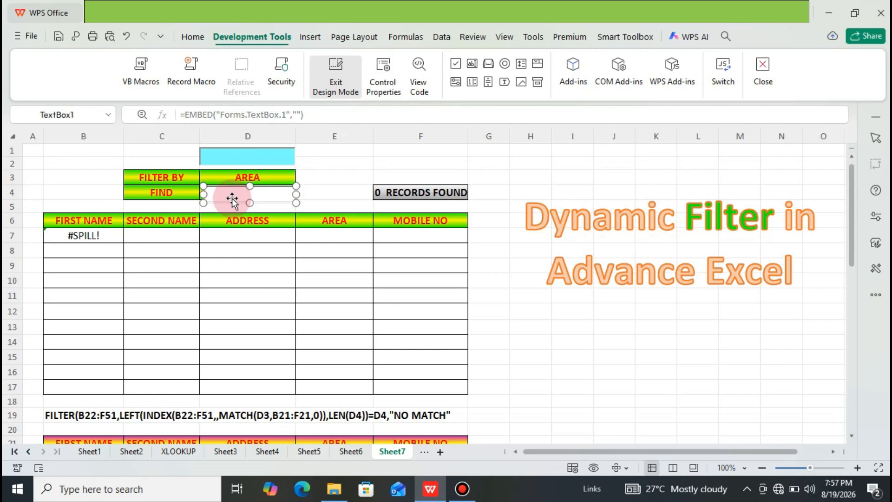
right_click(233, 199)
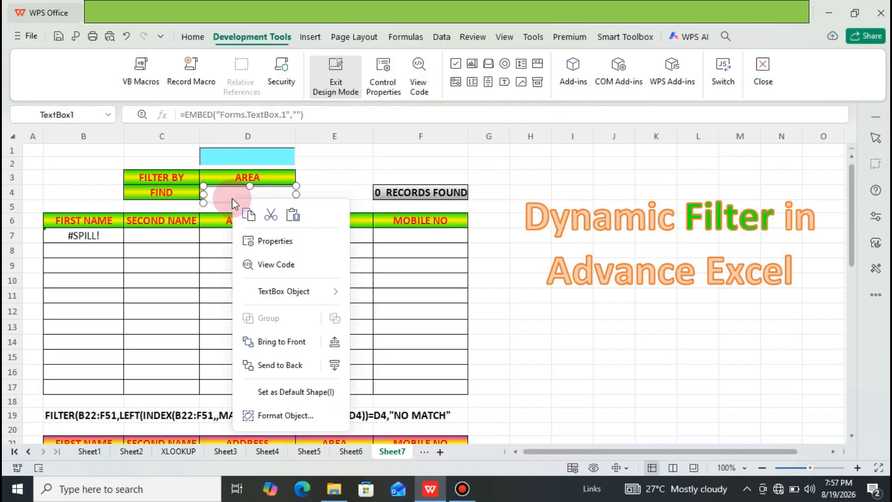
left_click(277, 241)
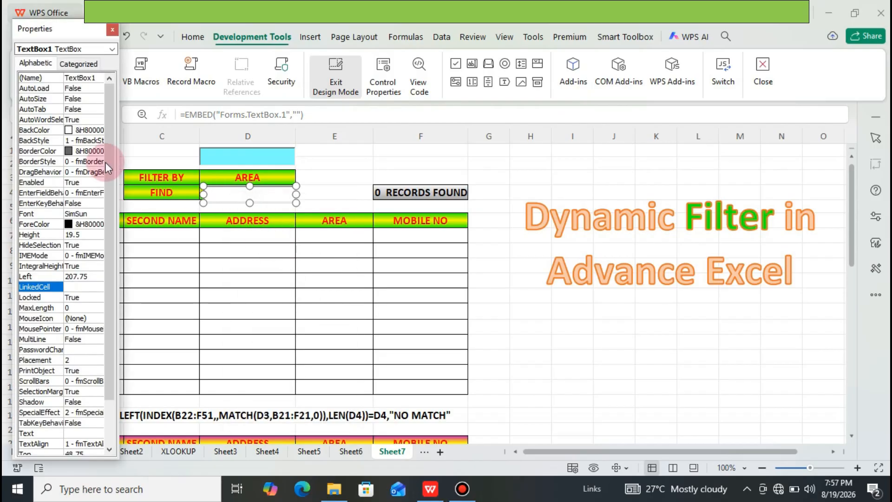
left_click(111, 30)
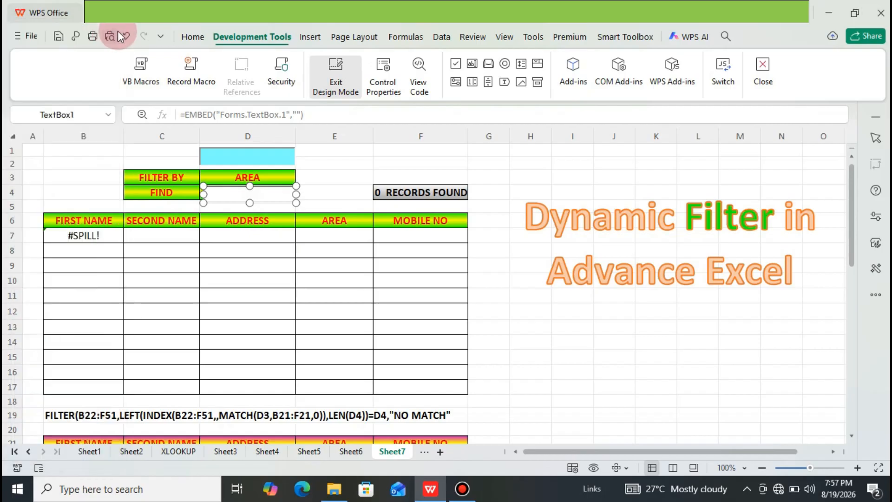
left_click(278, 194)
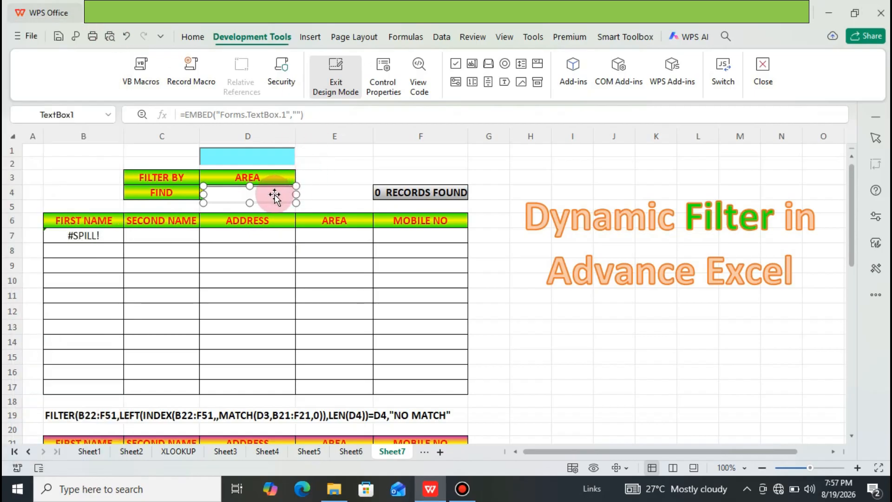
key("Delete")
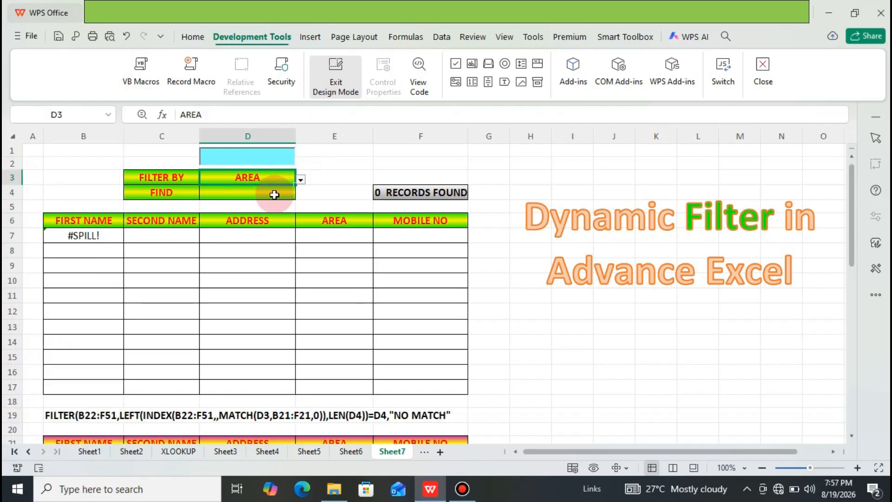
Step: Set FILTER BY in D3 to FIRST NAME and leave design mode
left_click(302, 181)
left_click(281, 197)
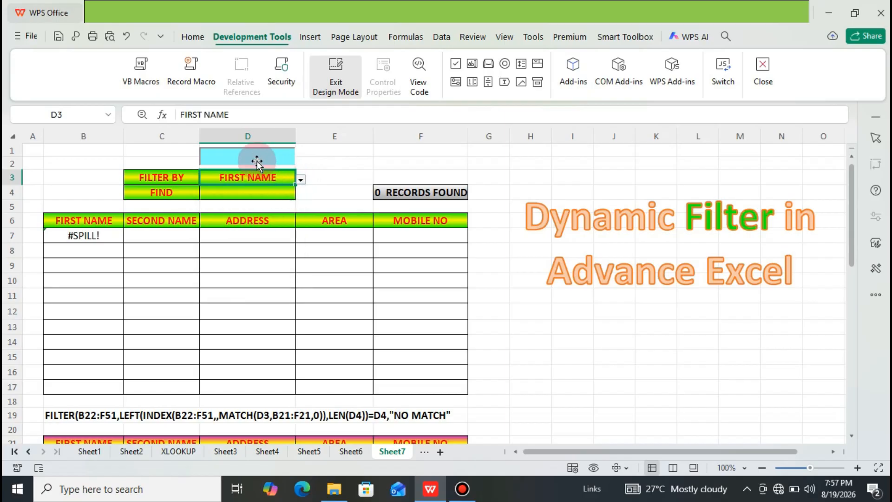
left_click(253, 152)
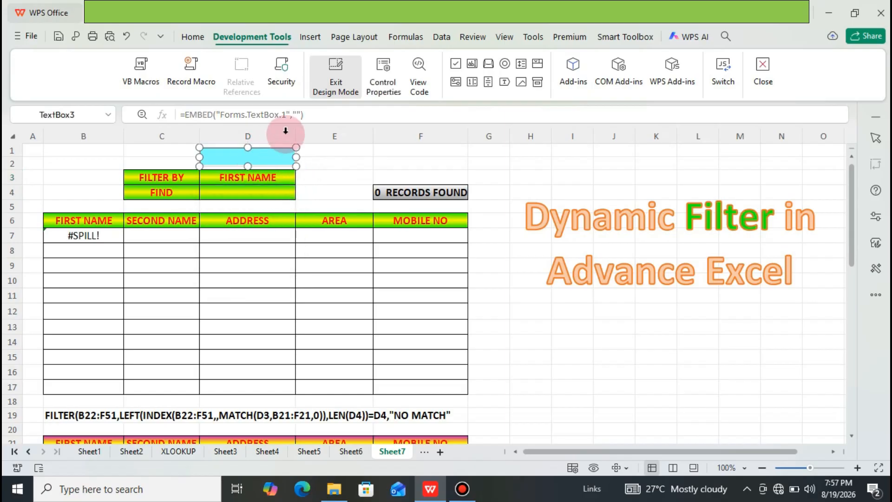
left_click(327, 95)
Step: Search the first names for J in the blue text box, narrow it to JA and JAMA, and clear the search
left_click(260, 156)
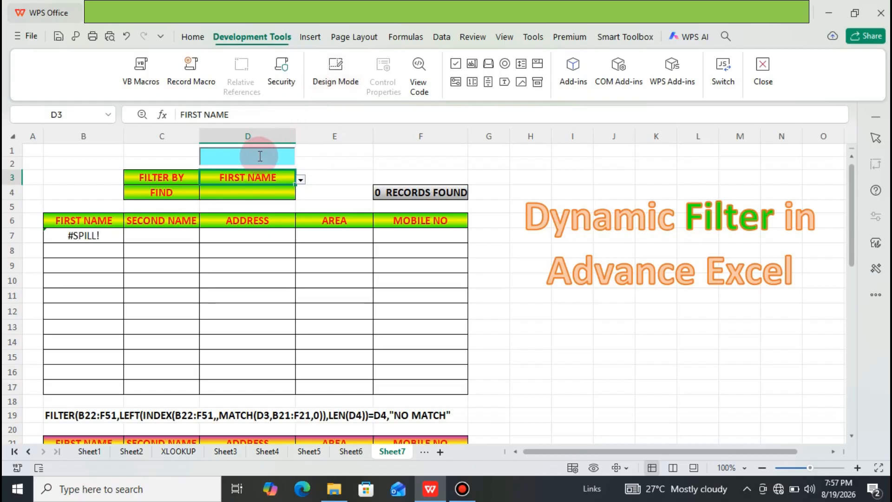
type("J")
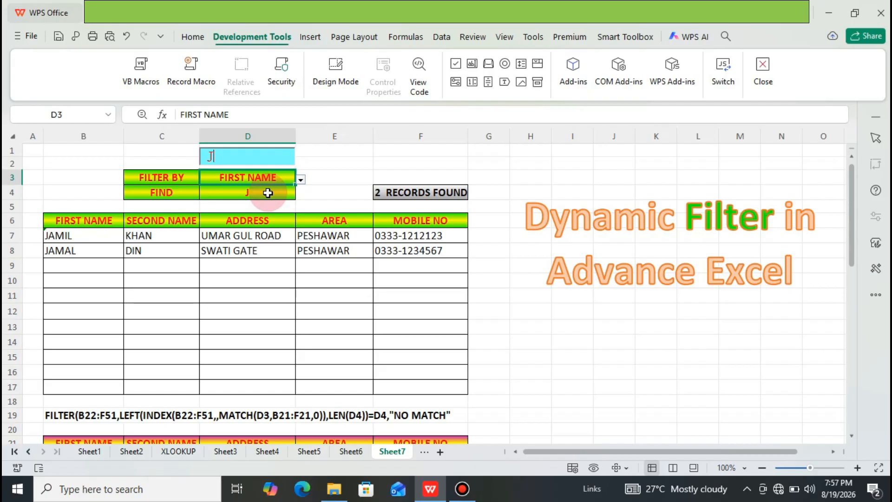
type("A")
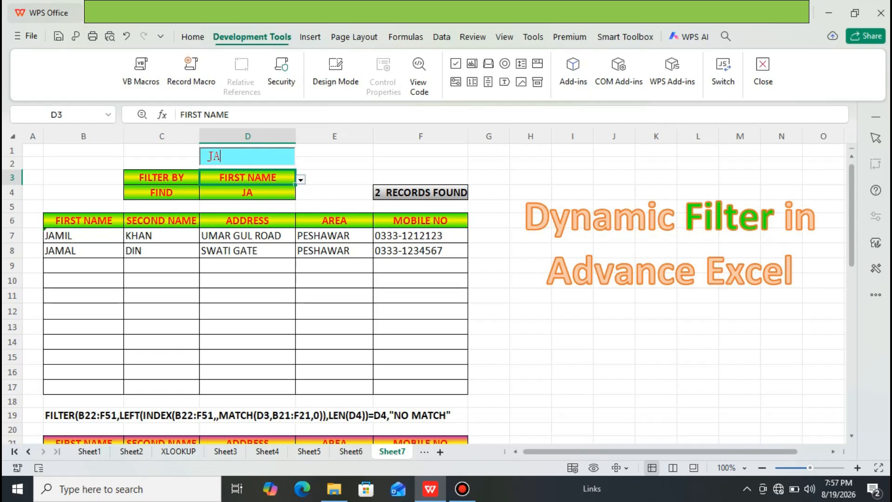
type("MA")
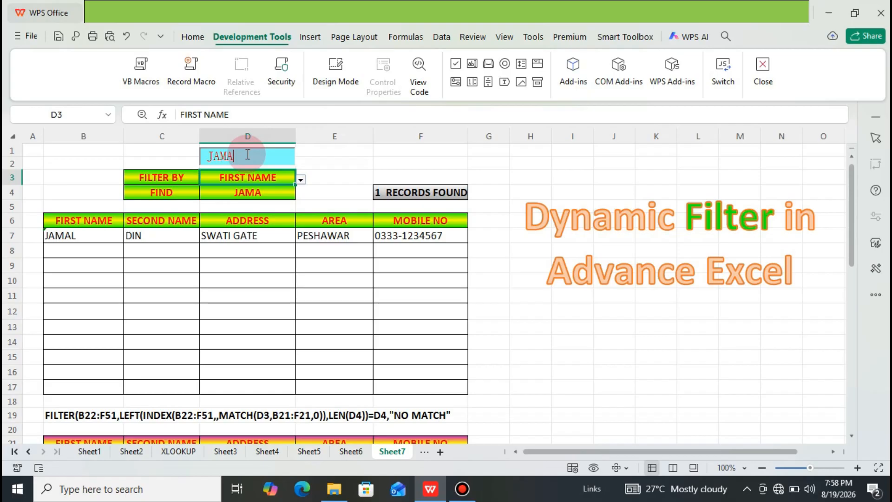
key("BackSpace")
key("BackSpace")
key("BackSpace")
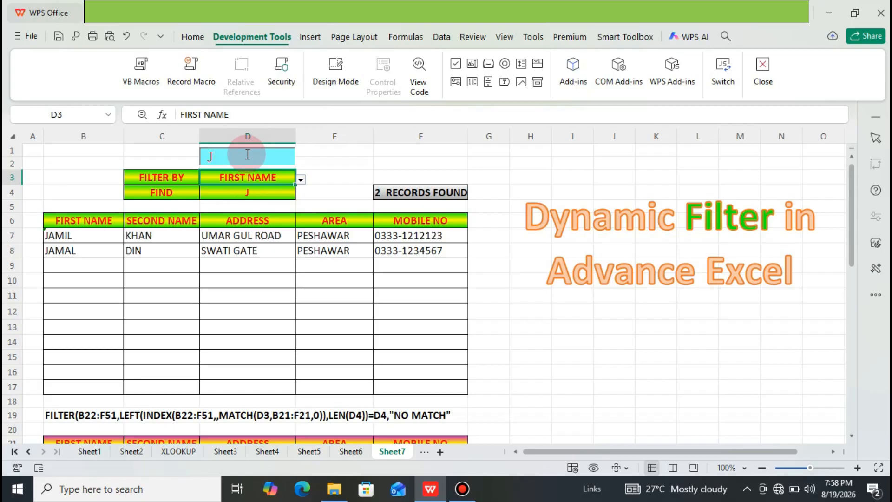
key("BackSpace")
Step: Search the first names for A, narrow it through AN and ANA to a full first name, and clear the search
type("A")
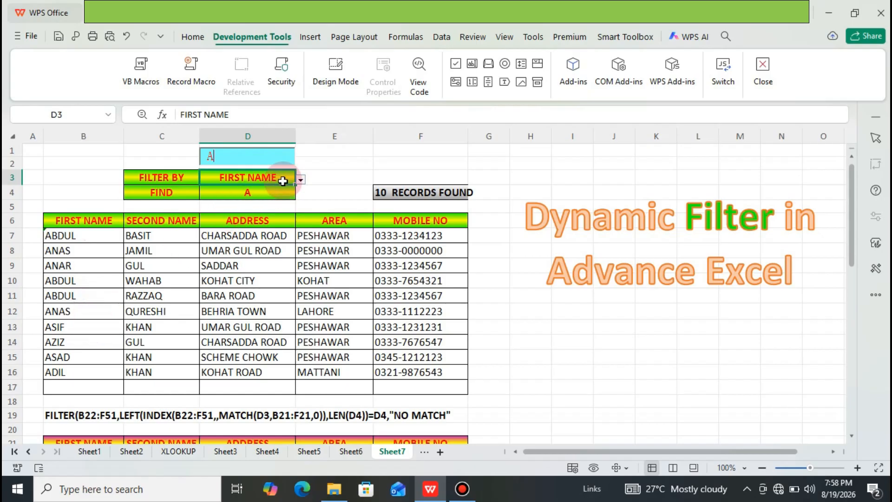
type("N")
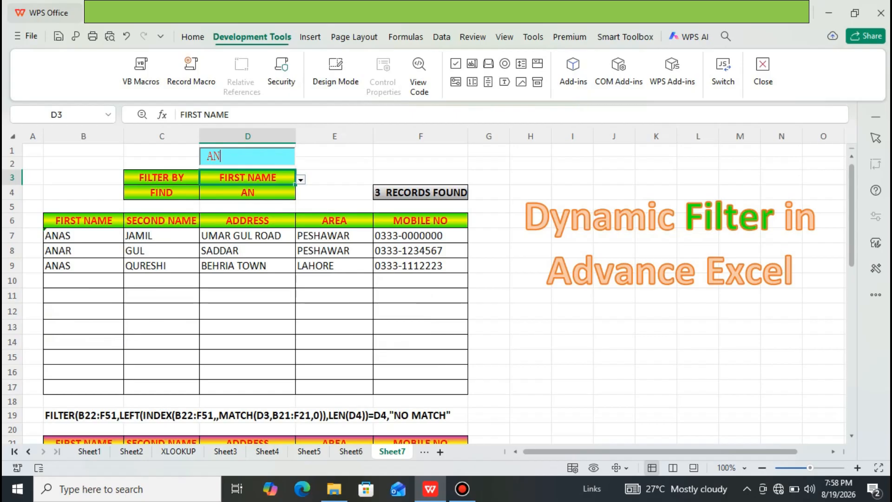
type("A")
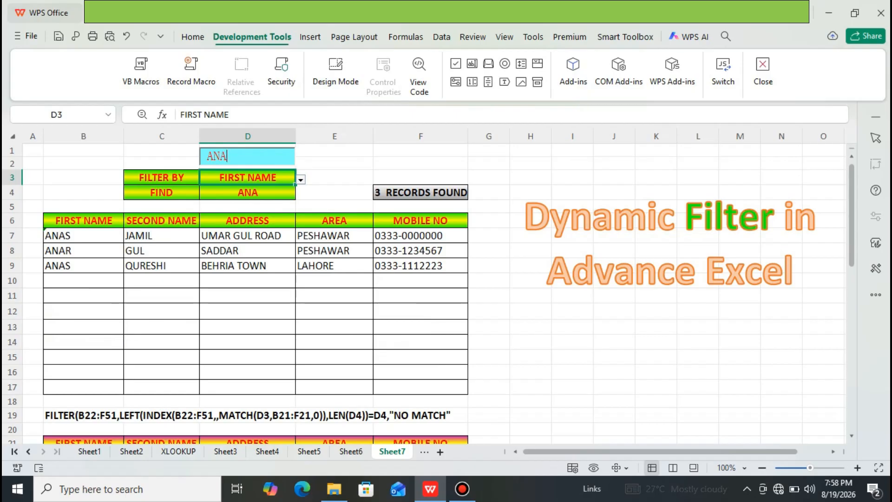
type("S")
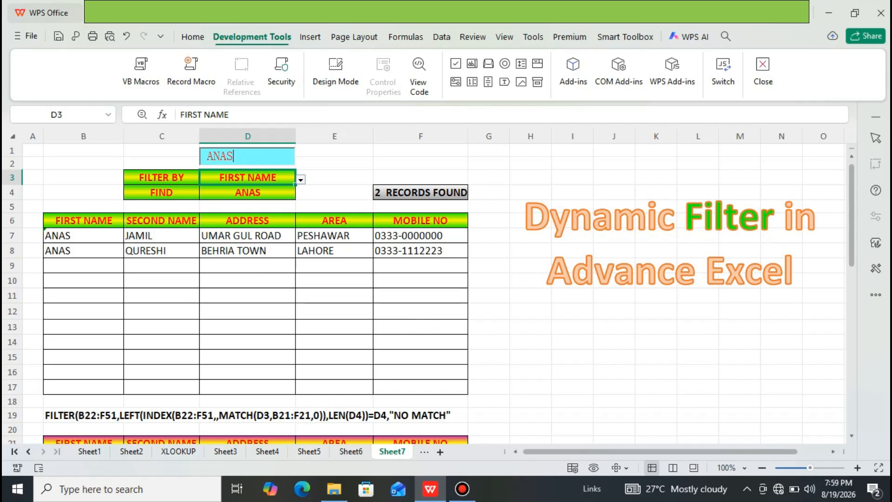
key("BackSpace")
key("BackSpace")
key("BackSpace")
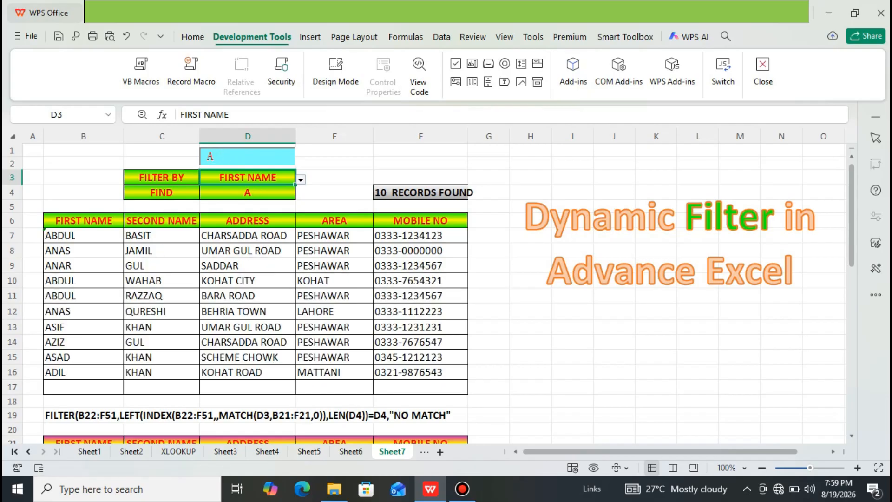
key("BackSpace")
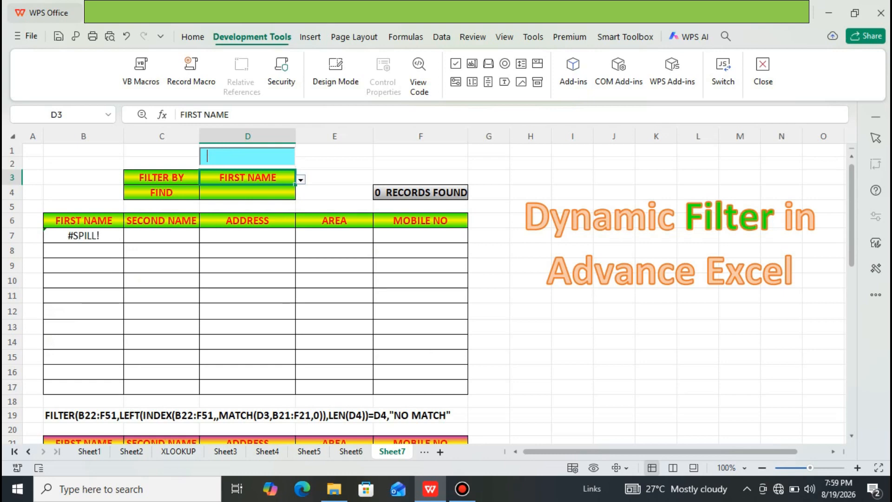
Step: Look through the source records from row 22 and the FILTER formula text in B19, and return to the results table's header in B6
left_click(351, 169)
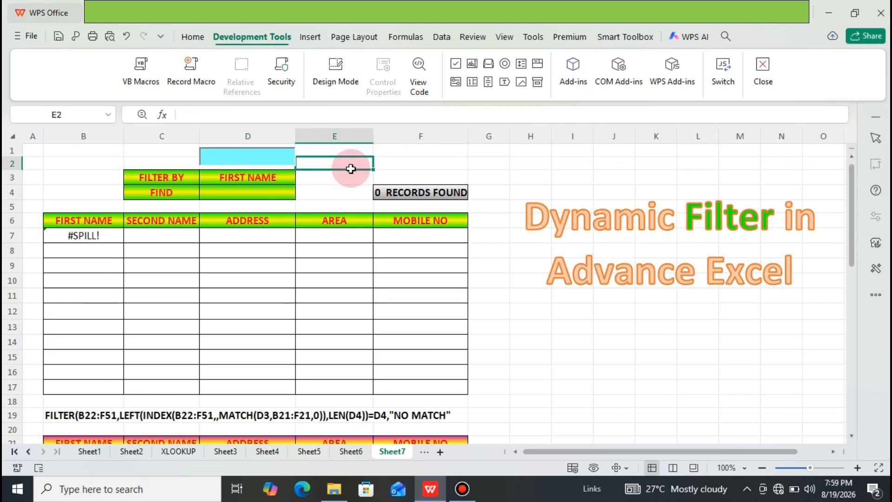
key("Down")
key("Down")
key("Down")
key("Down")
key("Down")
key("Down")
key("Down")
key("Down")
key("Down")
key("Down")
key("Down")
key("Down")
key("Down")
key("Down")
key("Down")
key("Down")
key("Down")
key("Down")
key("Down")
key("Down")
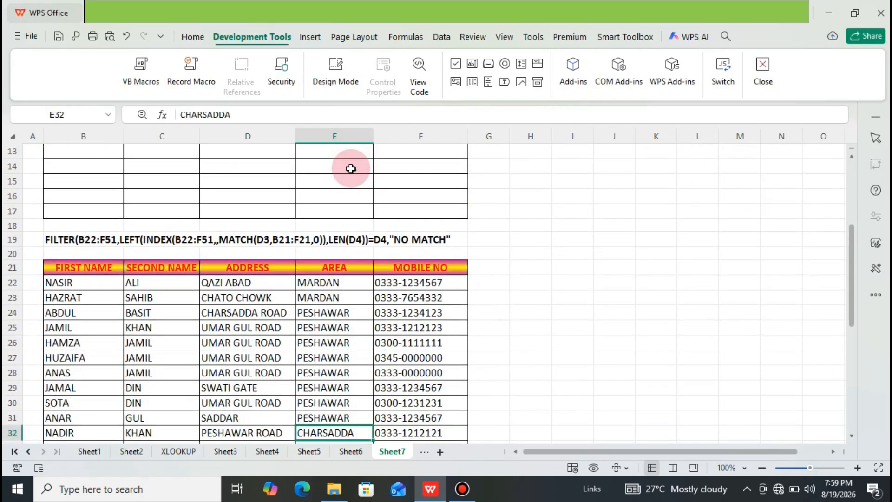
key("Down")
key("Down")
key("Up")
key("Up")
key("Up")
key("Up")
key("Up")
key("Up")
key("Up")
key("Up")
key("Up")
key("Up")
key("Up")
key("Up")
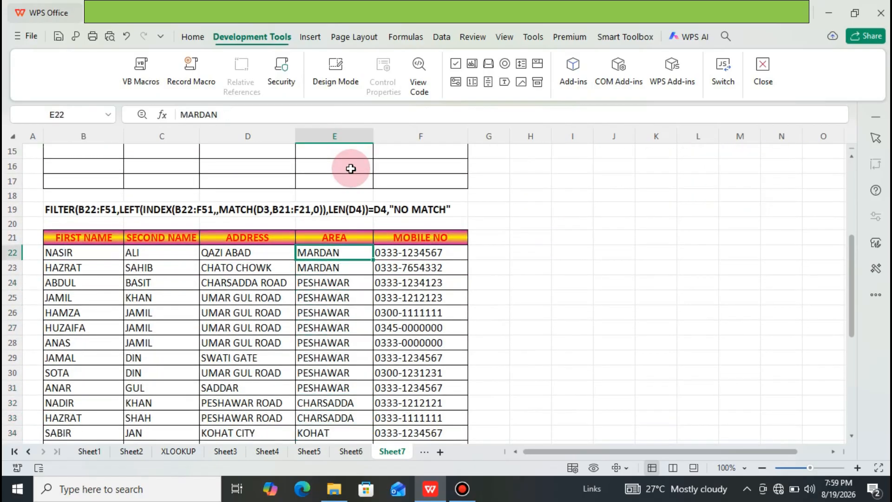
key("Up")
key("Up")
key("Up")
key("Left")
key("Left")
key("Left")
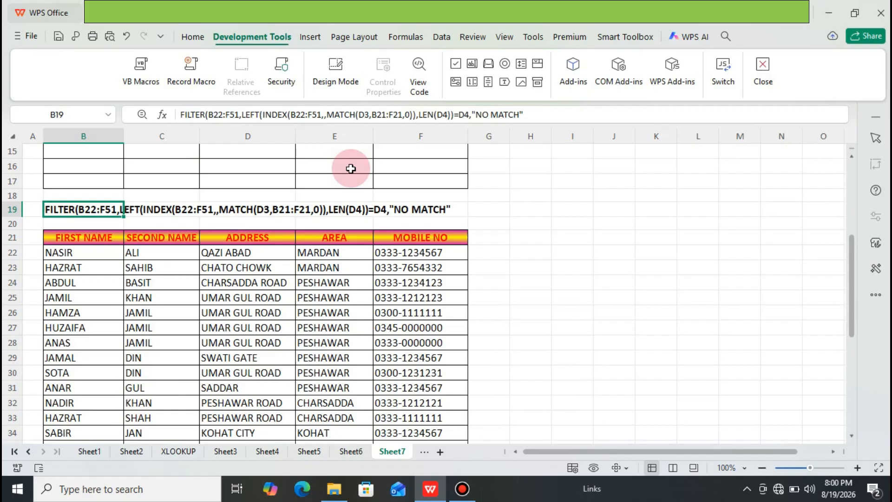
key("Up")
key("Up")
key("Up")
key("Up")
key("Up")
key("Up")
key("Up")
key("Up")
key("Up")
key("Up")
key("Up")
key("Up")
key("Up")
key("Up")
key("Up")
key("Up")
key("Up")
key("Up")
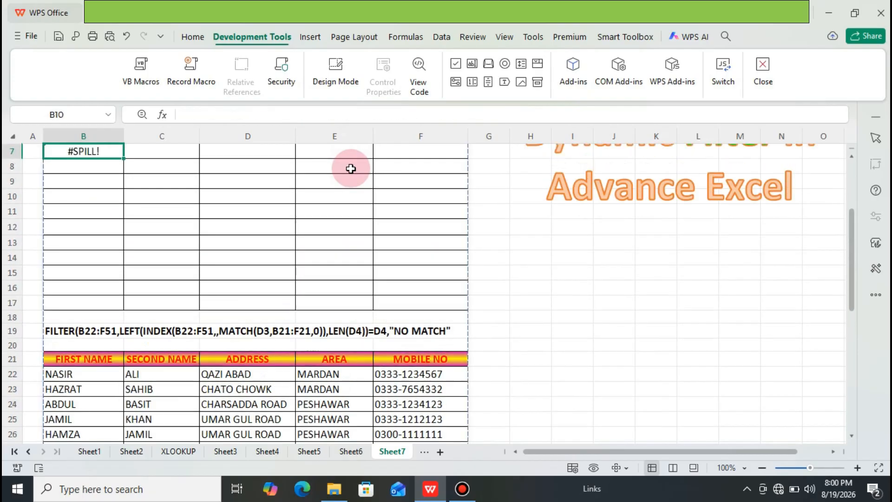
key("Down")
key("Down")
key("Down")
key("Down")
key("Down")
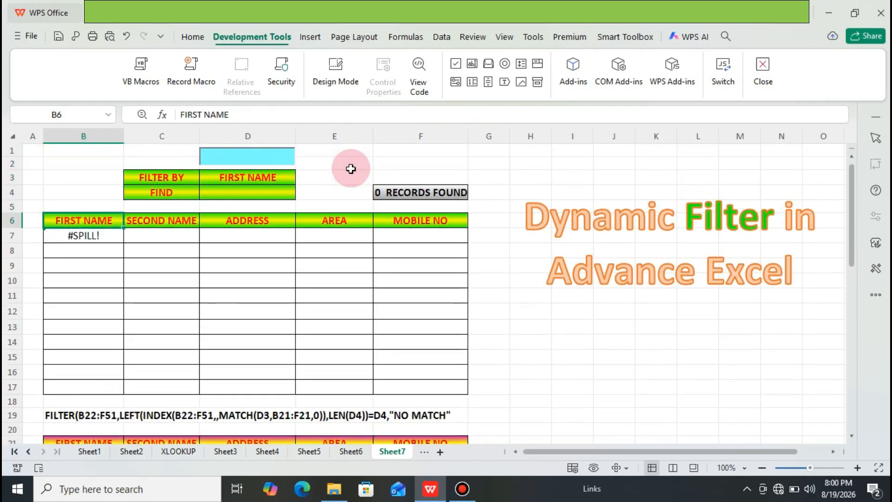